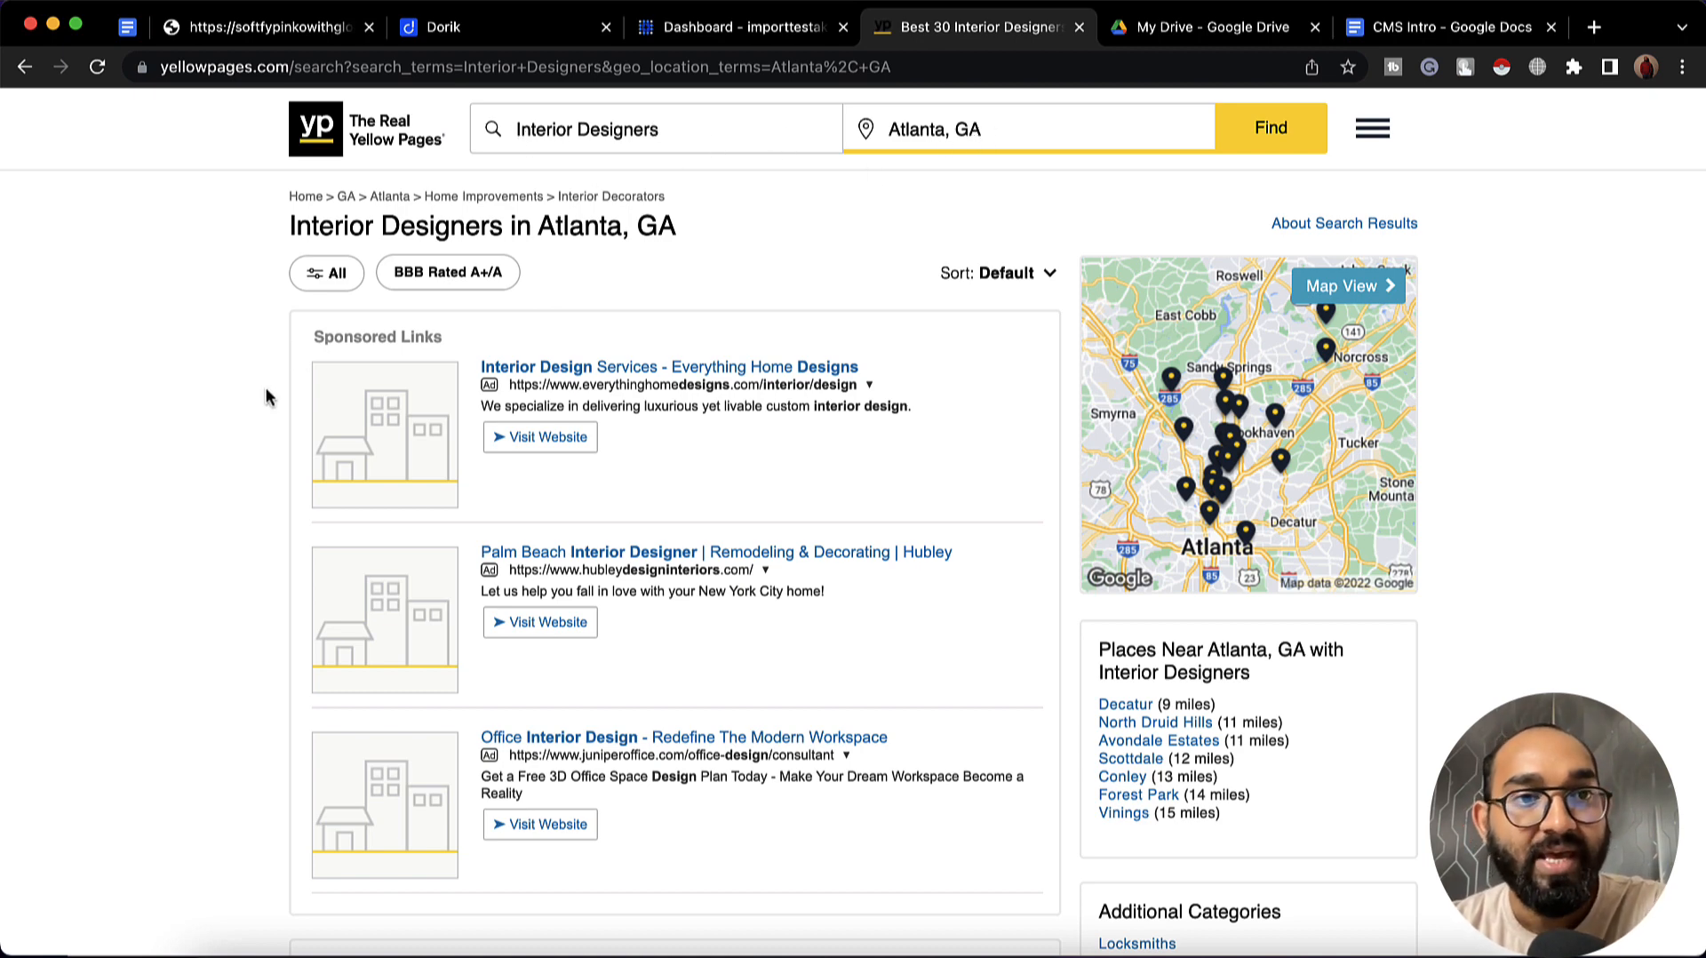
Look through the Yellow Pages results for interior designers in Atlanta, GA, down to the page navigation
{"action": "scroll", "coordinate": [240, 435], "scroll_direction": "down", "scroll_amount": 20}
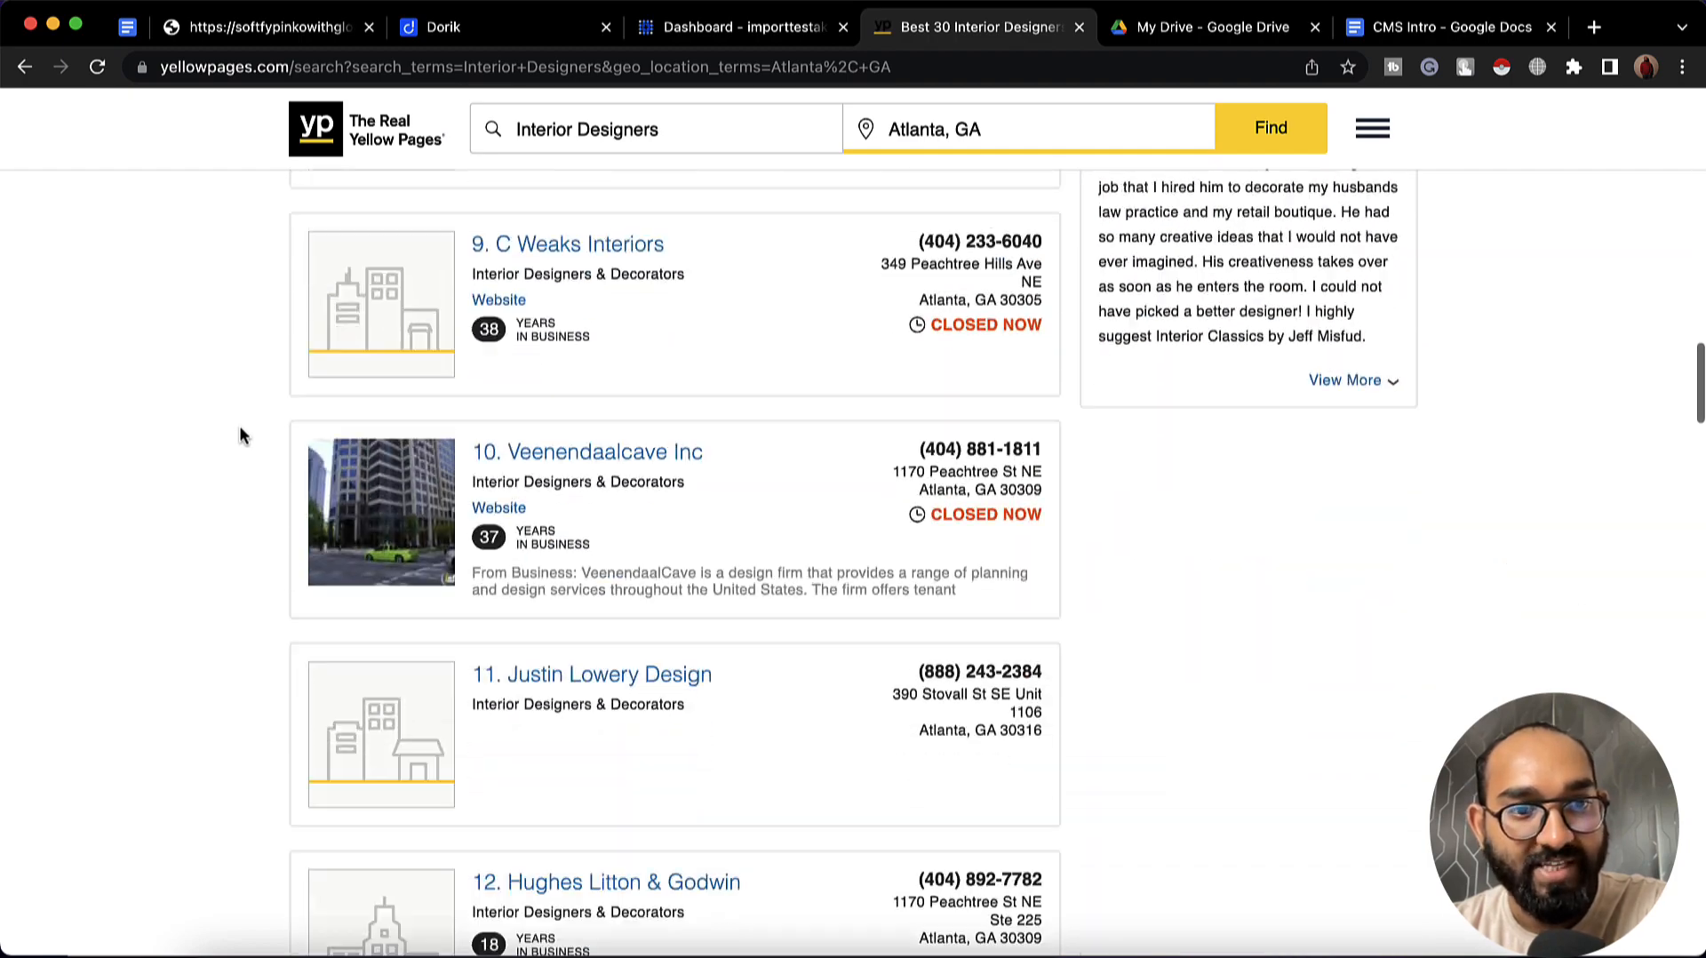
{"action": "scroll", "coordinate": [240, 435], "scroll_direction": "down", "scroll_amount": 20}
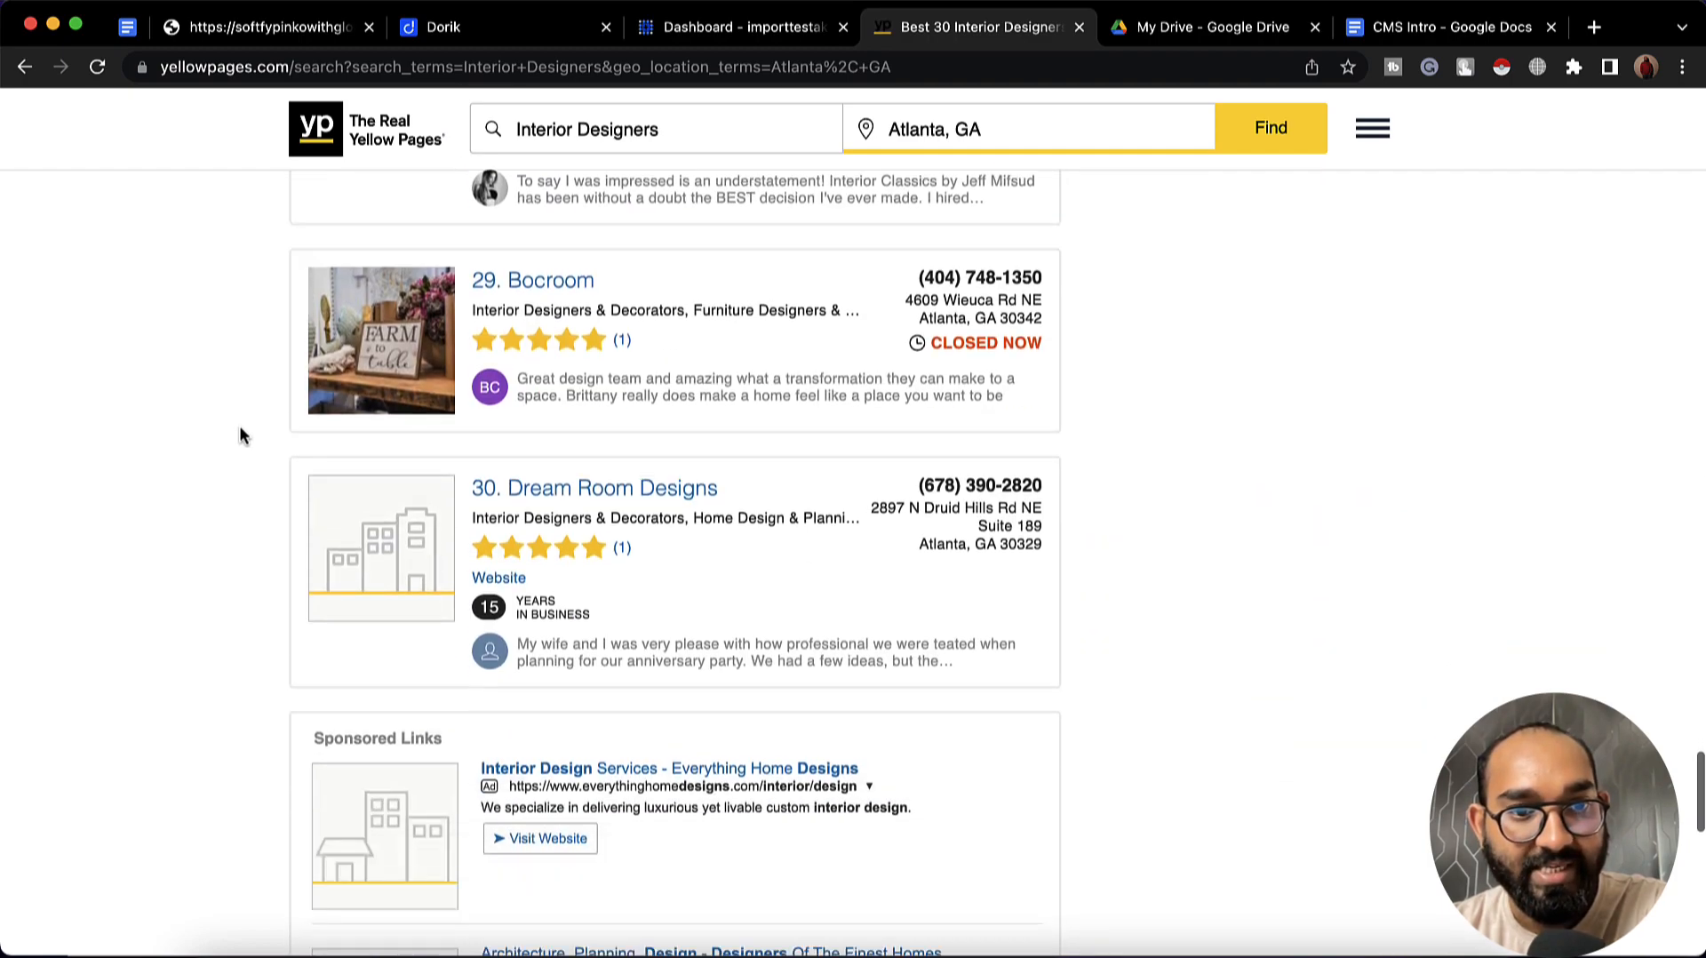
{"action": "scroll", "coordinate": [240, 435], "scroll_direction": "down", "scroll_amount": 2}
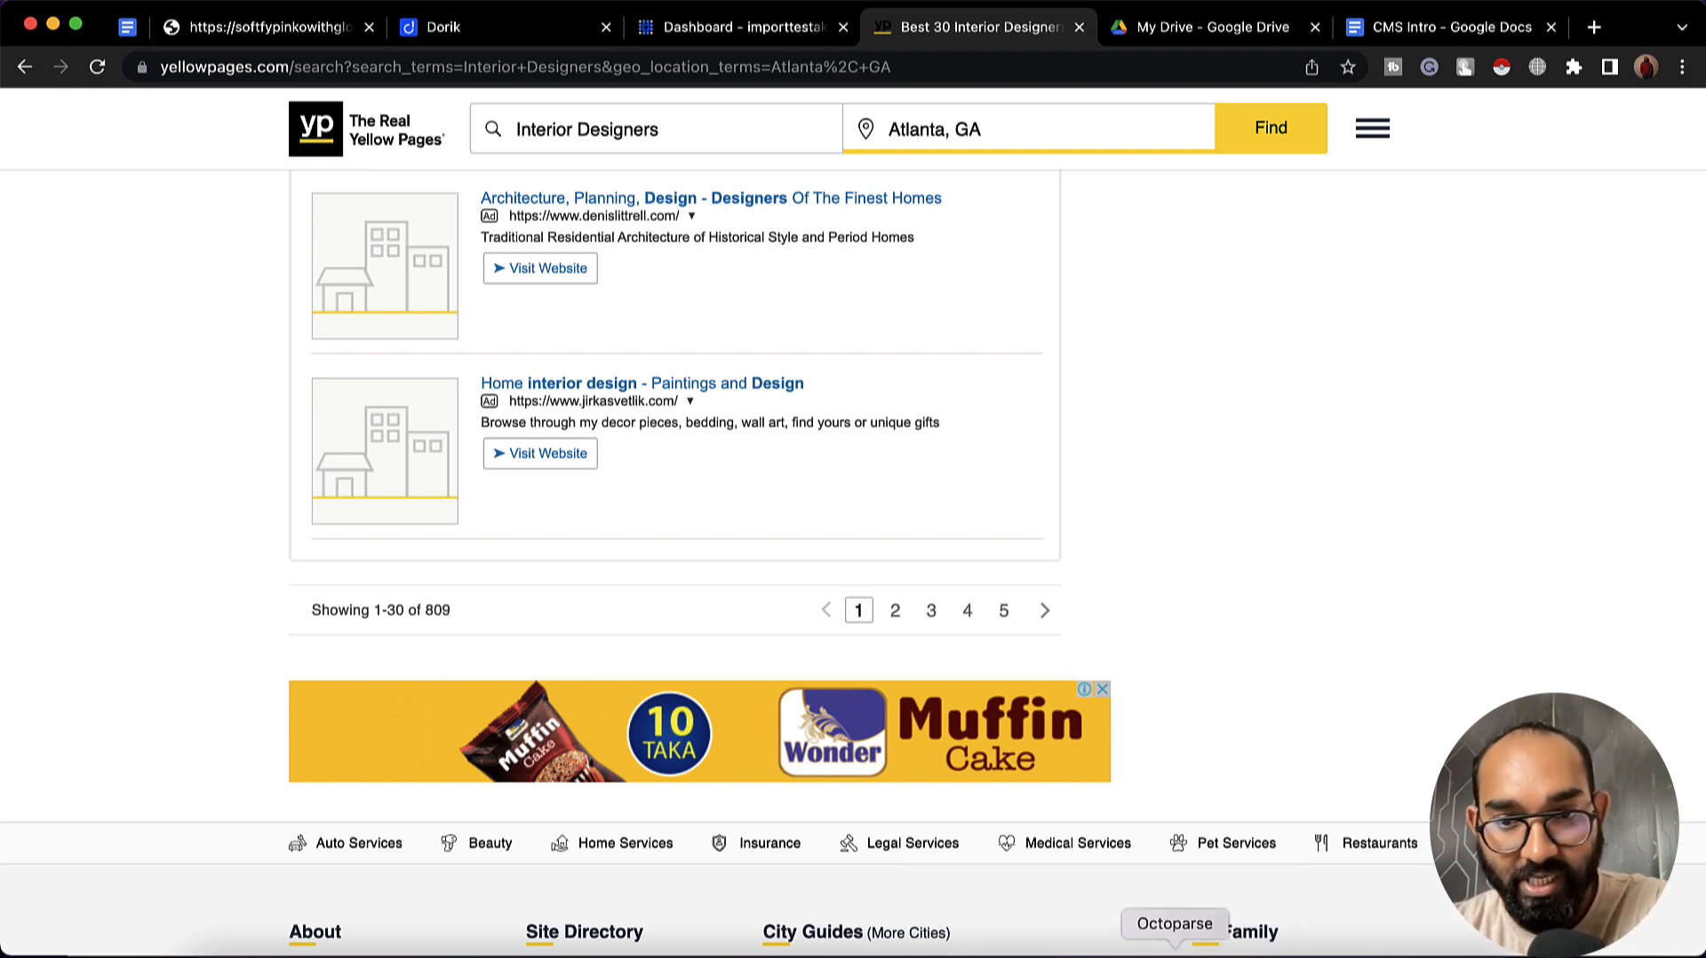
Switch to Octoparse and open the Yellowpages Businesses Information task template
{"action": "left_click", "coordinate": [1174, 951]}
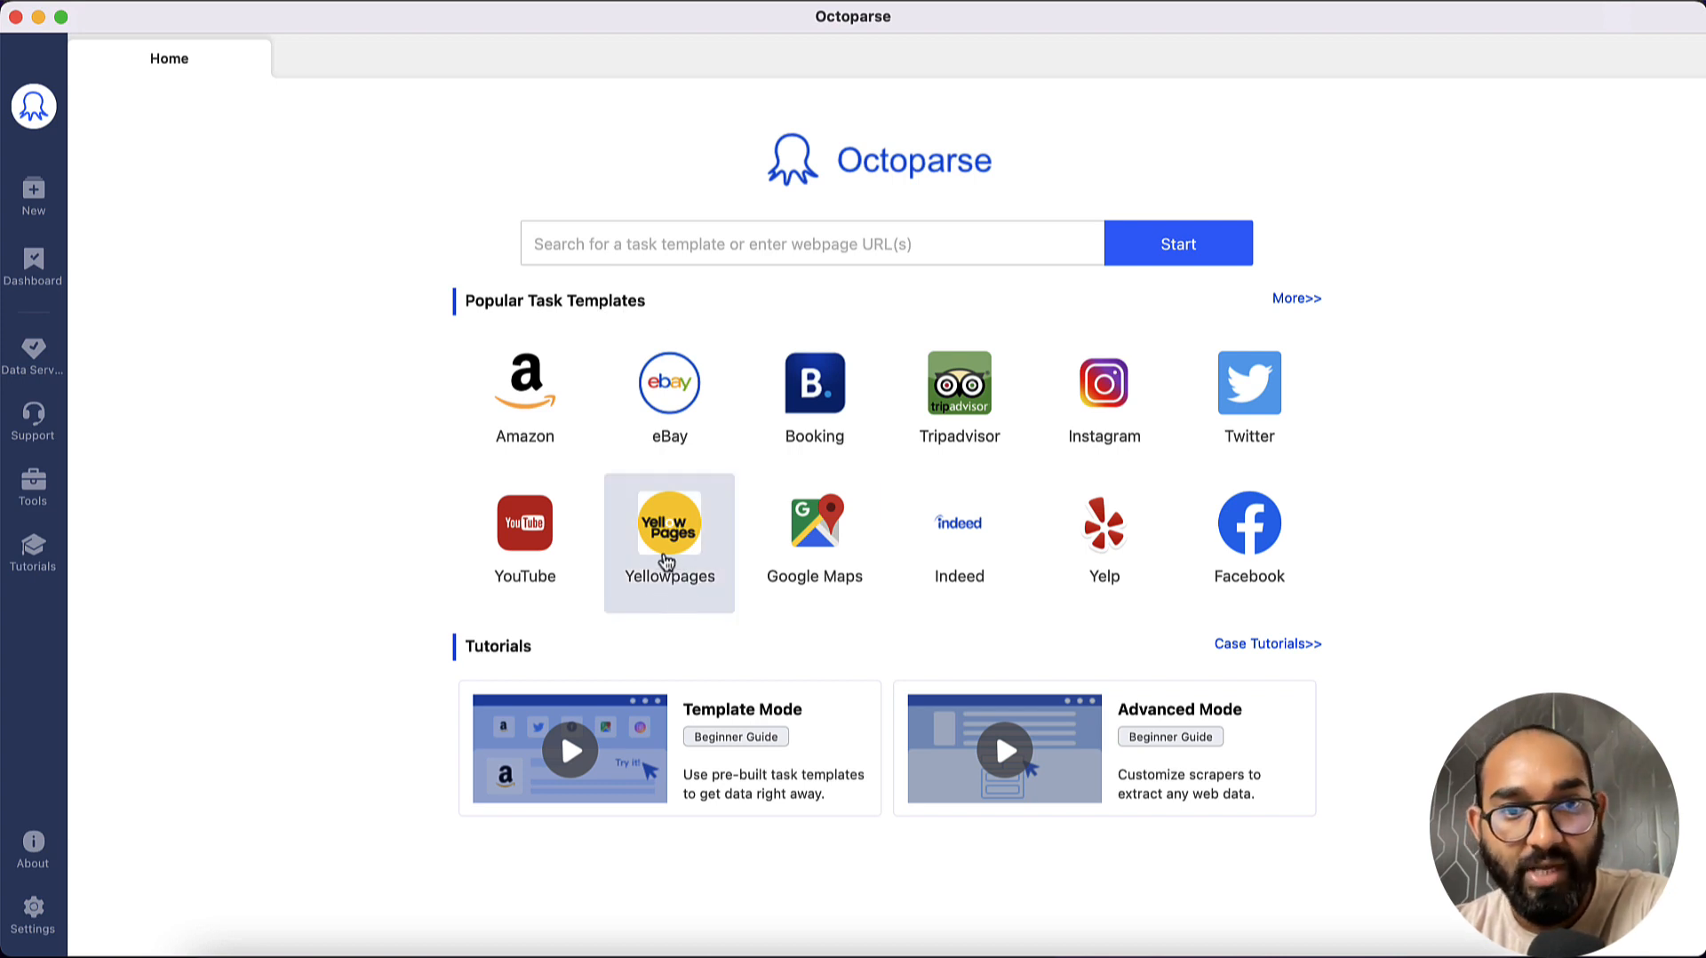
{"action": "left_click", "coordinate": [666, 551]}
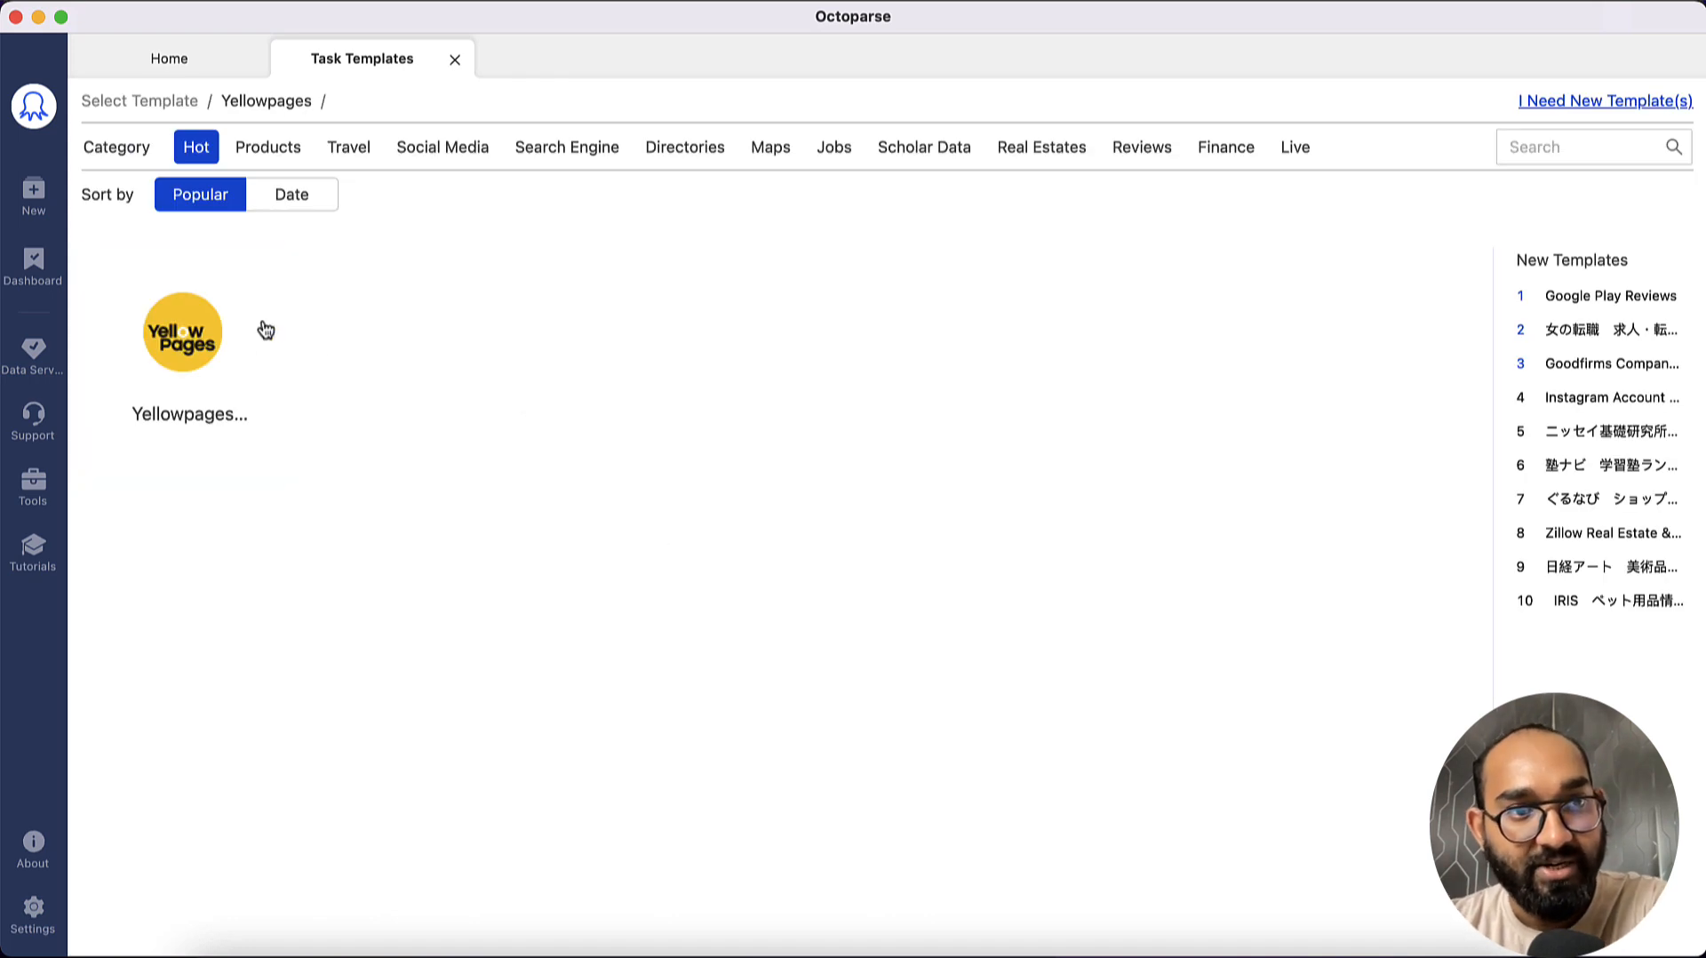
{"action": "left_click", "coordinate": [192, 356]}
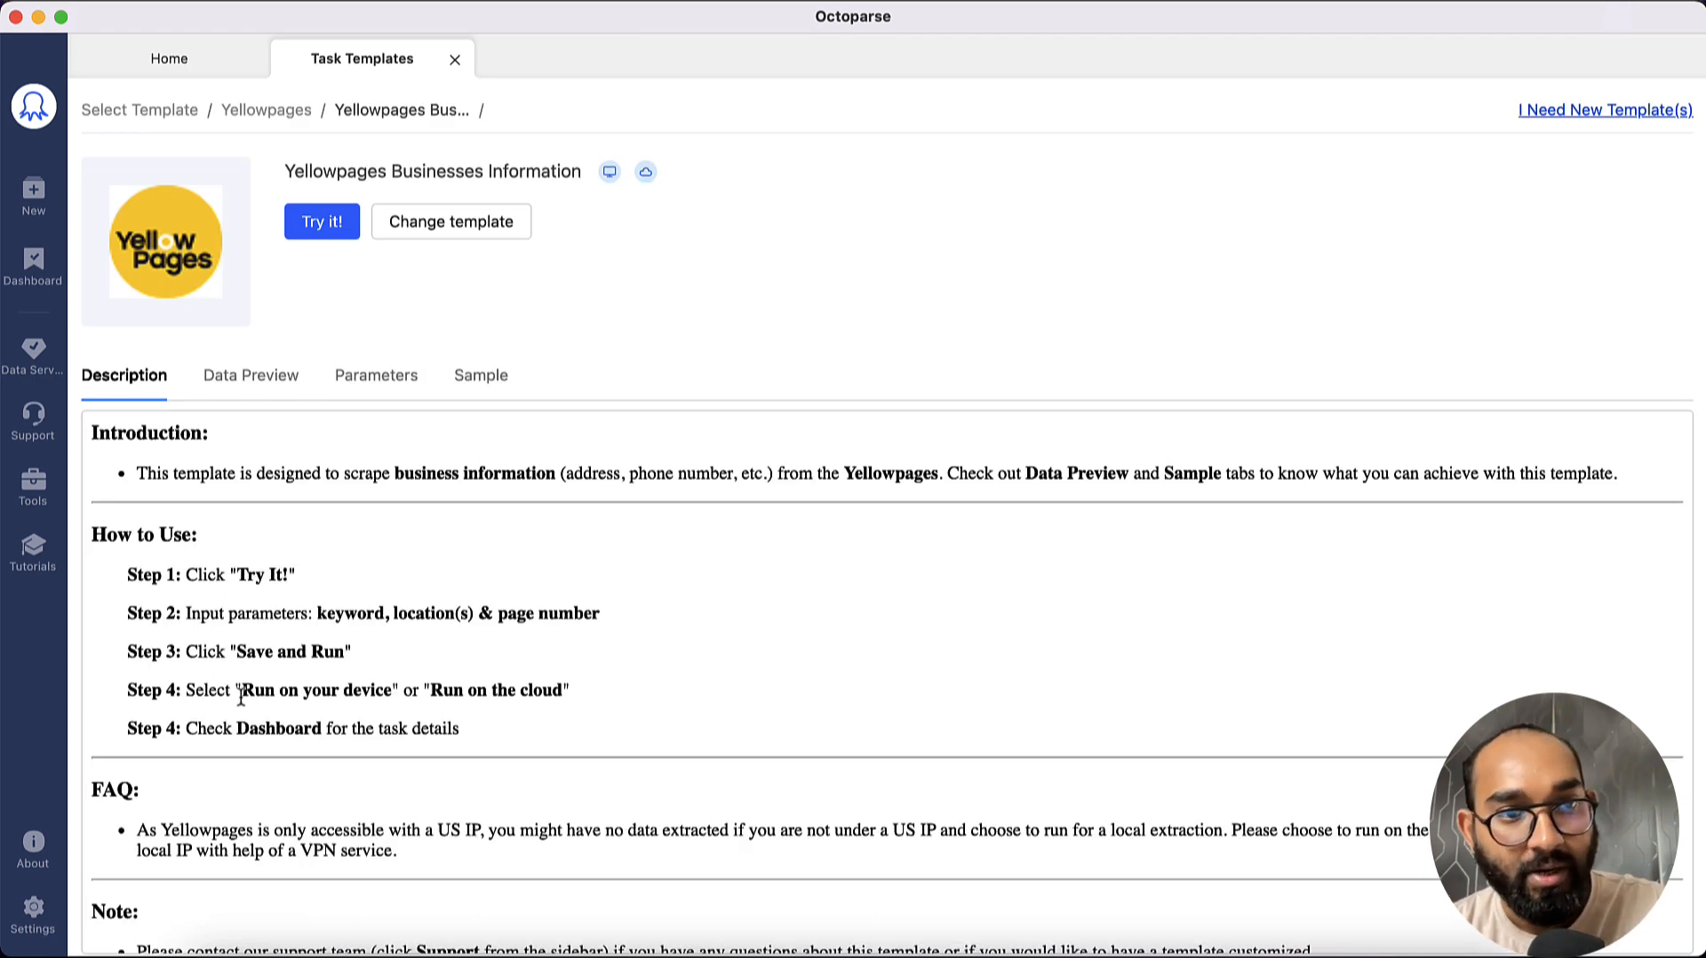
Review the template's usage description, the data fields it extracts and the columns of its sample data
{"action": "scroll", "coordinate": [213, 735], "scroll_direction": "down", "scroll_amount": 1}
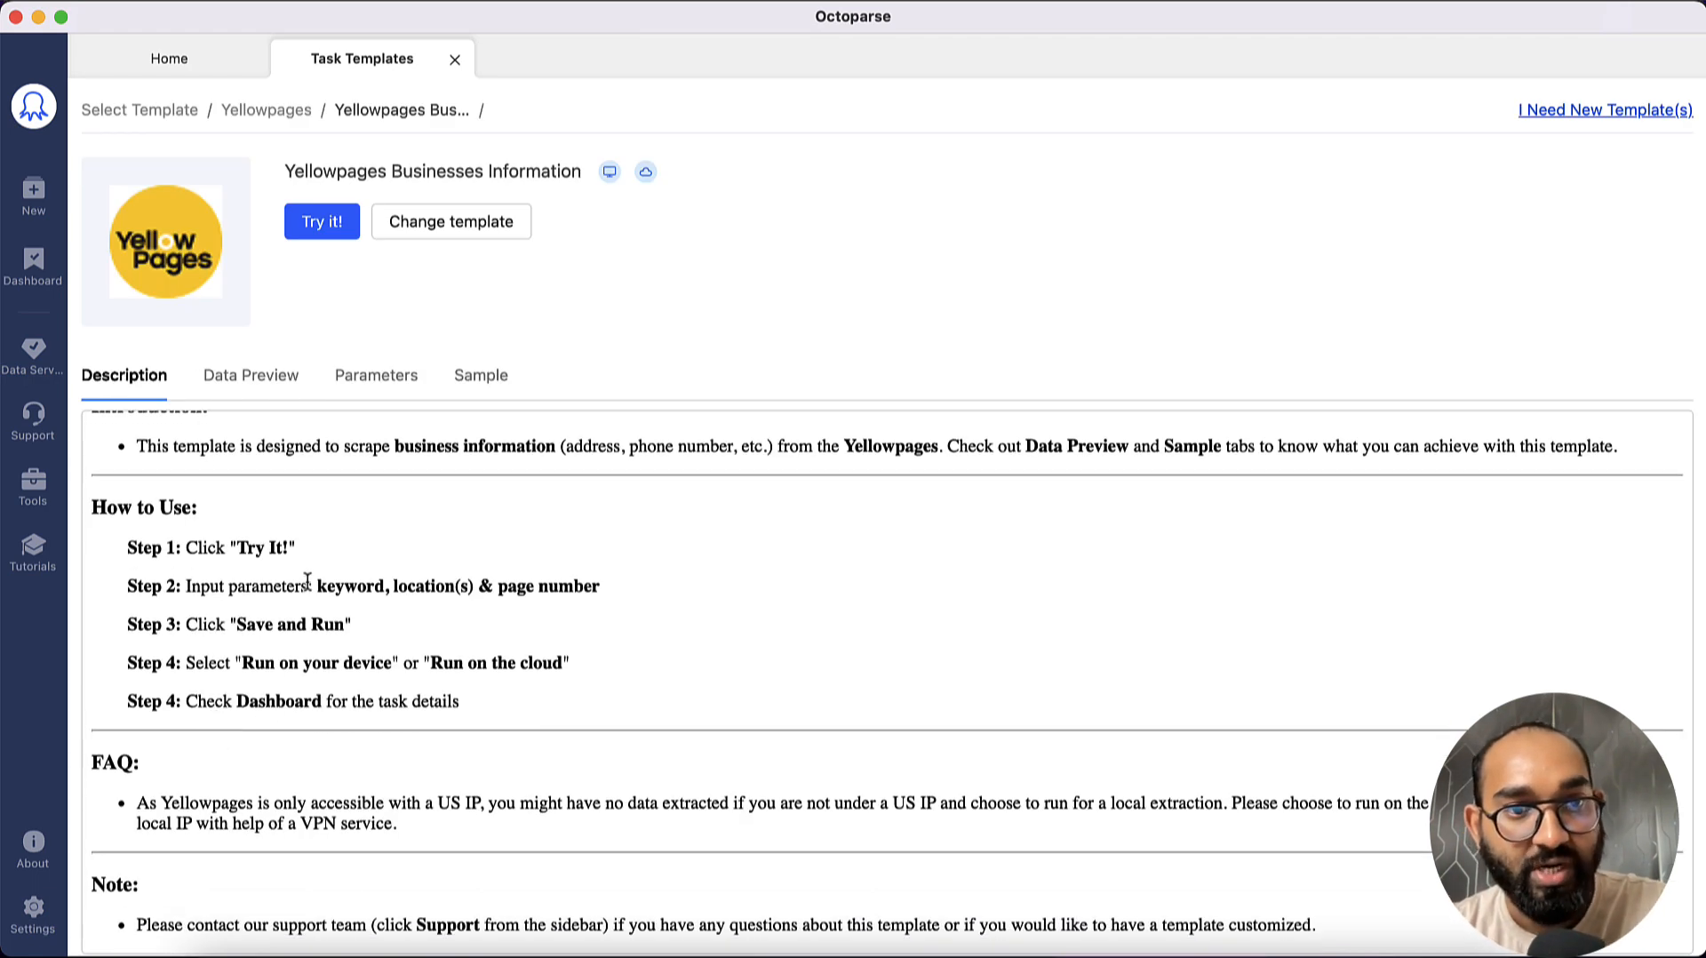
{"action": "scroll", "coordinate": [342, 698], "scroll_direction": "up", "scroll_amount": 1}
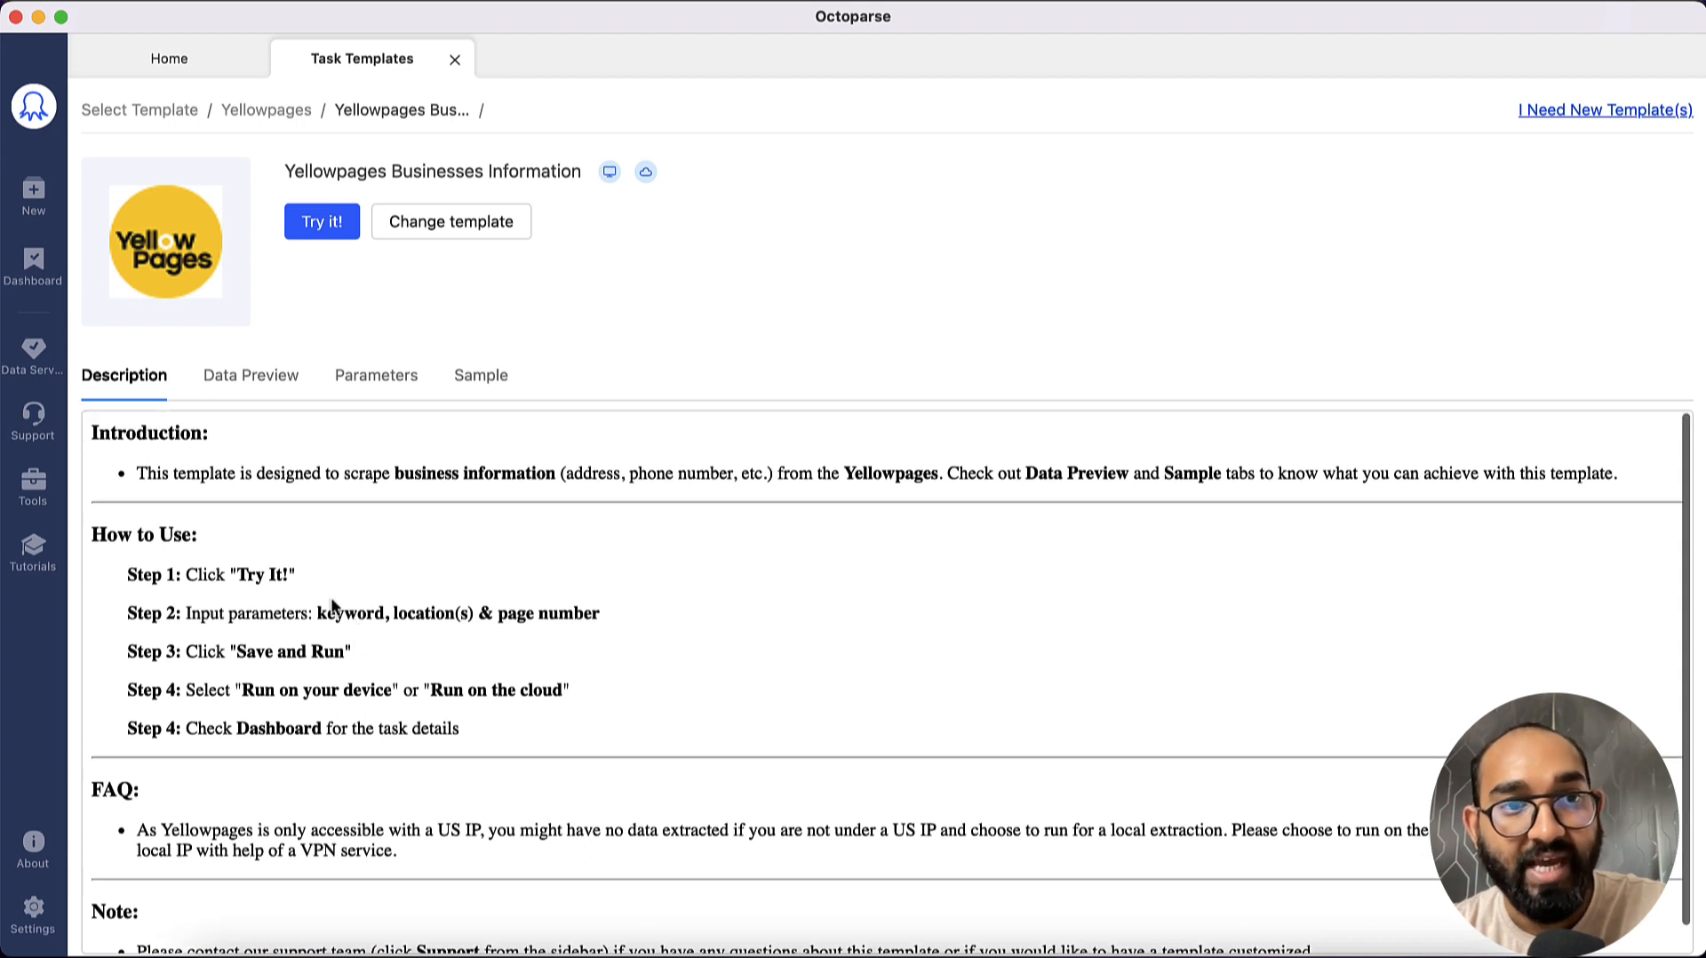
{"action": "left_click", "coordinate": [252, 379]}
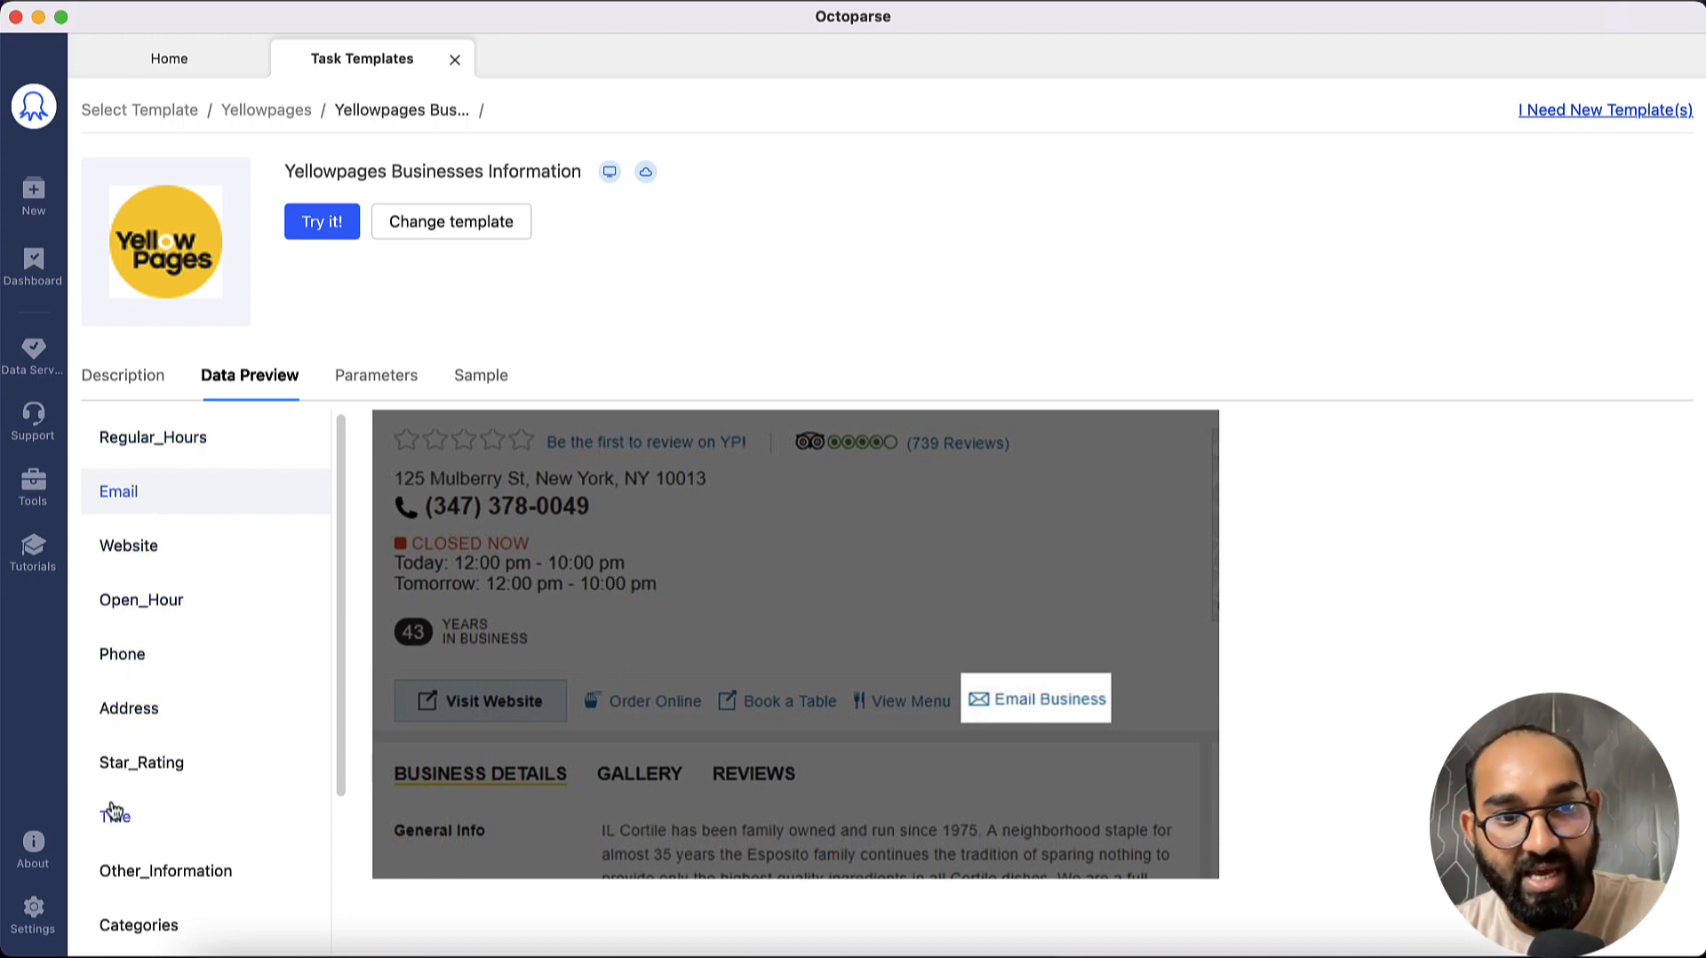
{"action": "scroll", "coordinate": [116, 830], "scroll_direction": "down", "scroll_amount": 4}
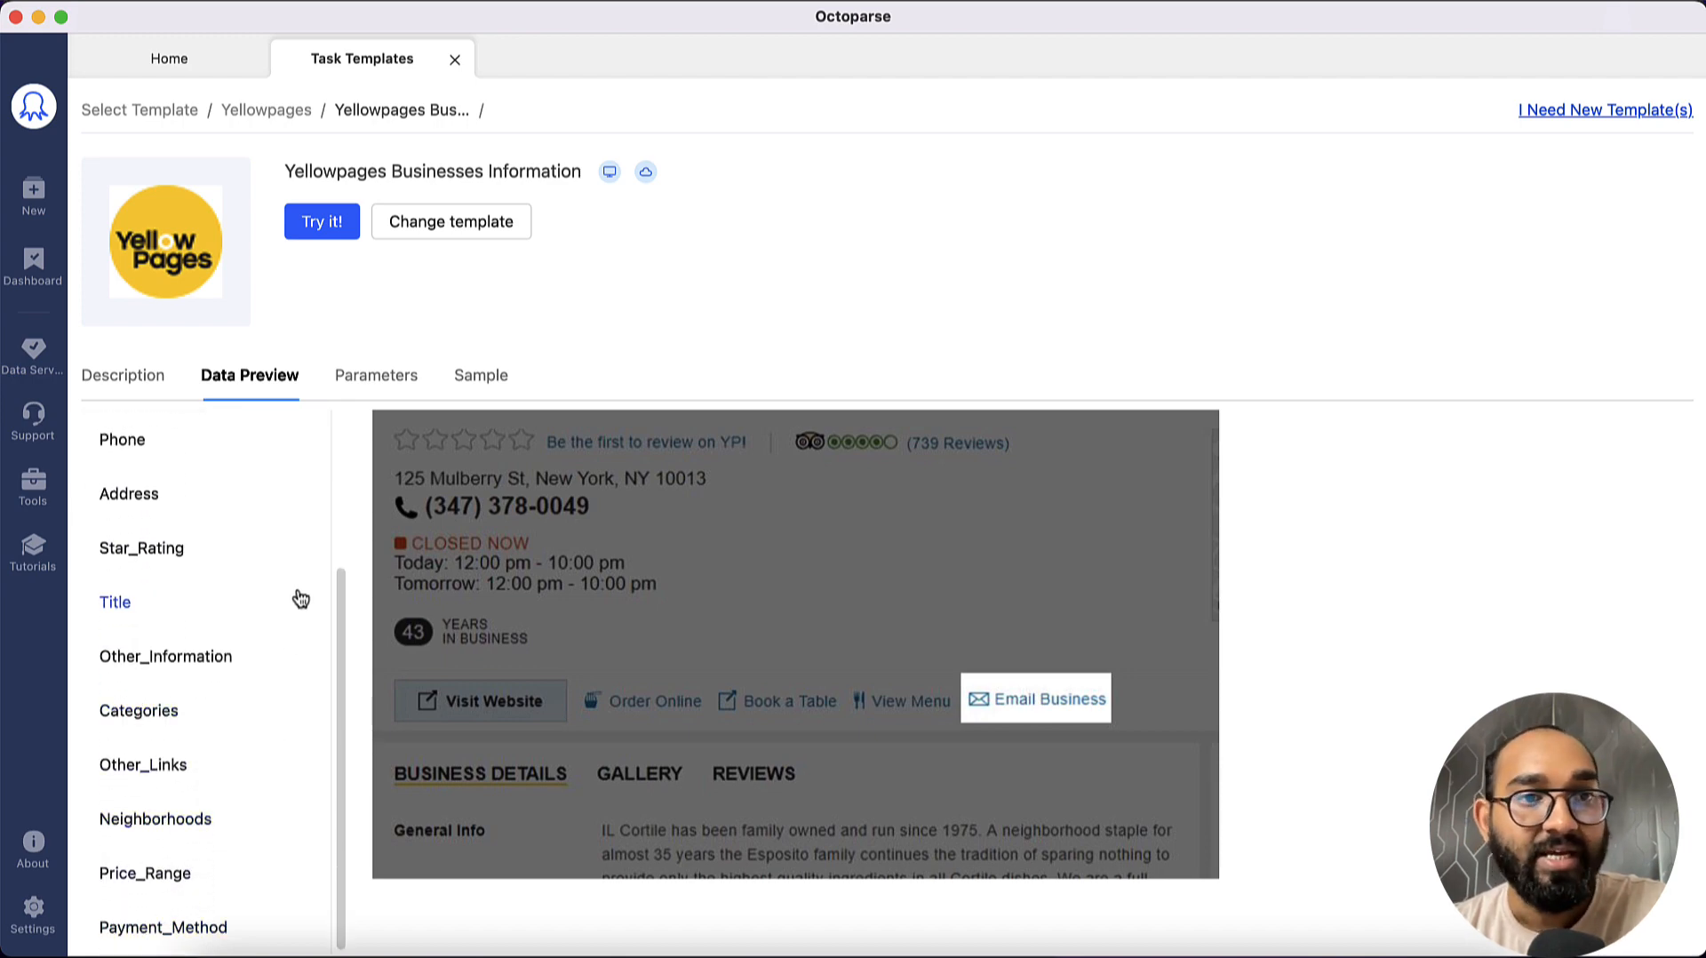
{"action": "scroll", "coordinate": [297, 597], "scroll_direction": "up", "scroll_amount": 4}
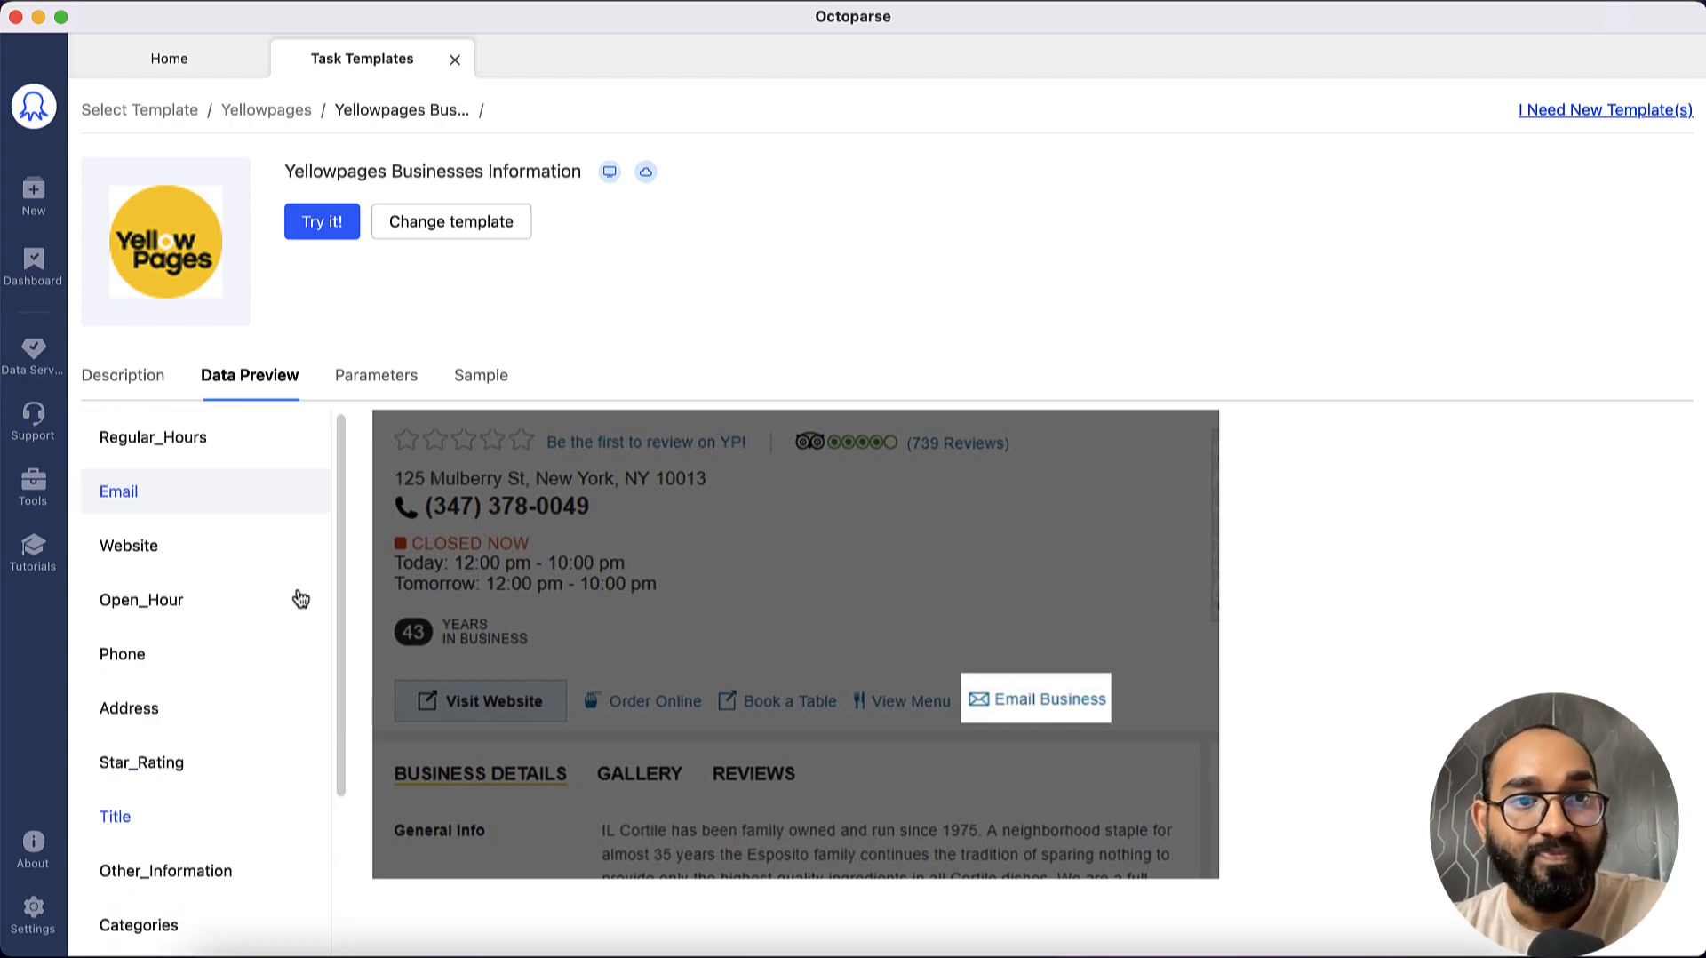
{"action": "left_click", "coordinate": [480, 379]}
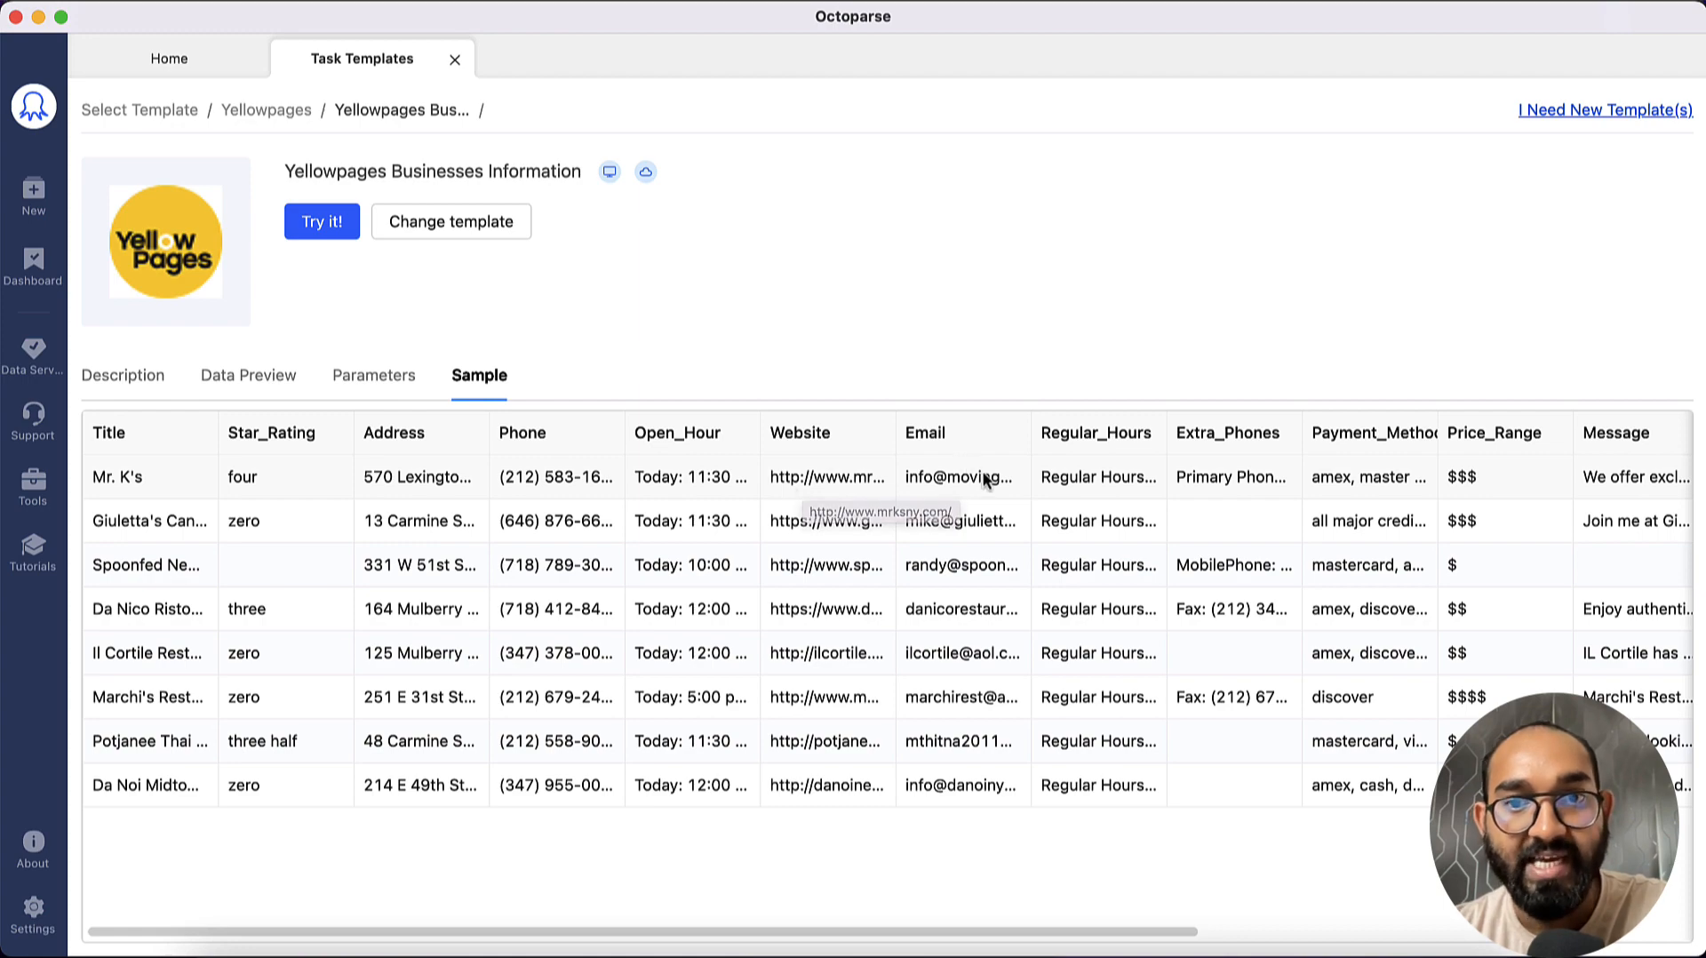
{"action": "scroll", "coordinate": [1281, 496], "scroll_direction": "right", "scroll_amount": 10}
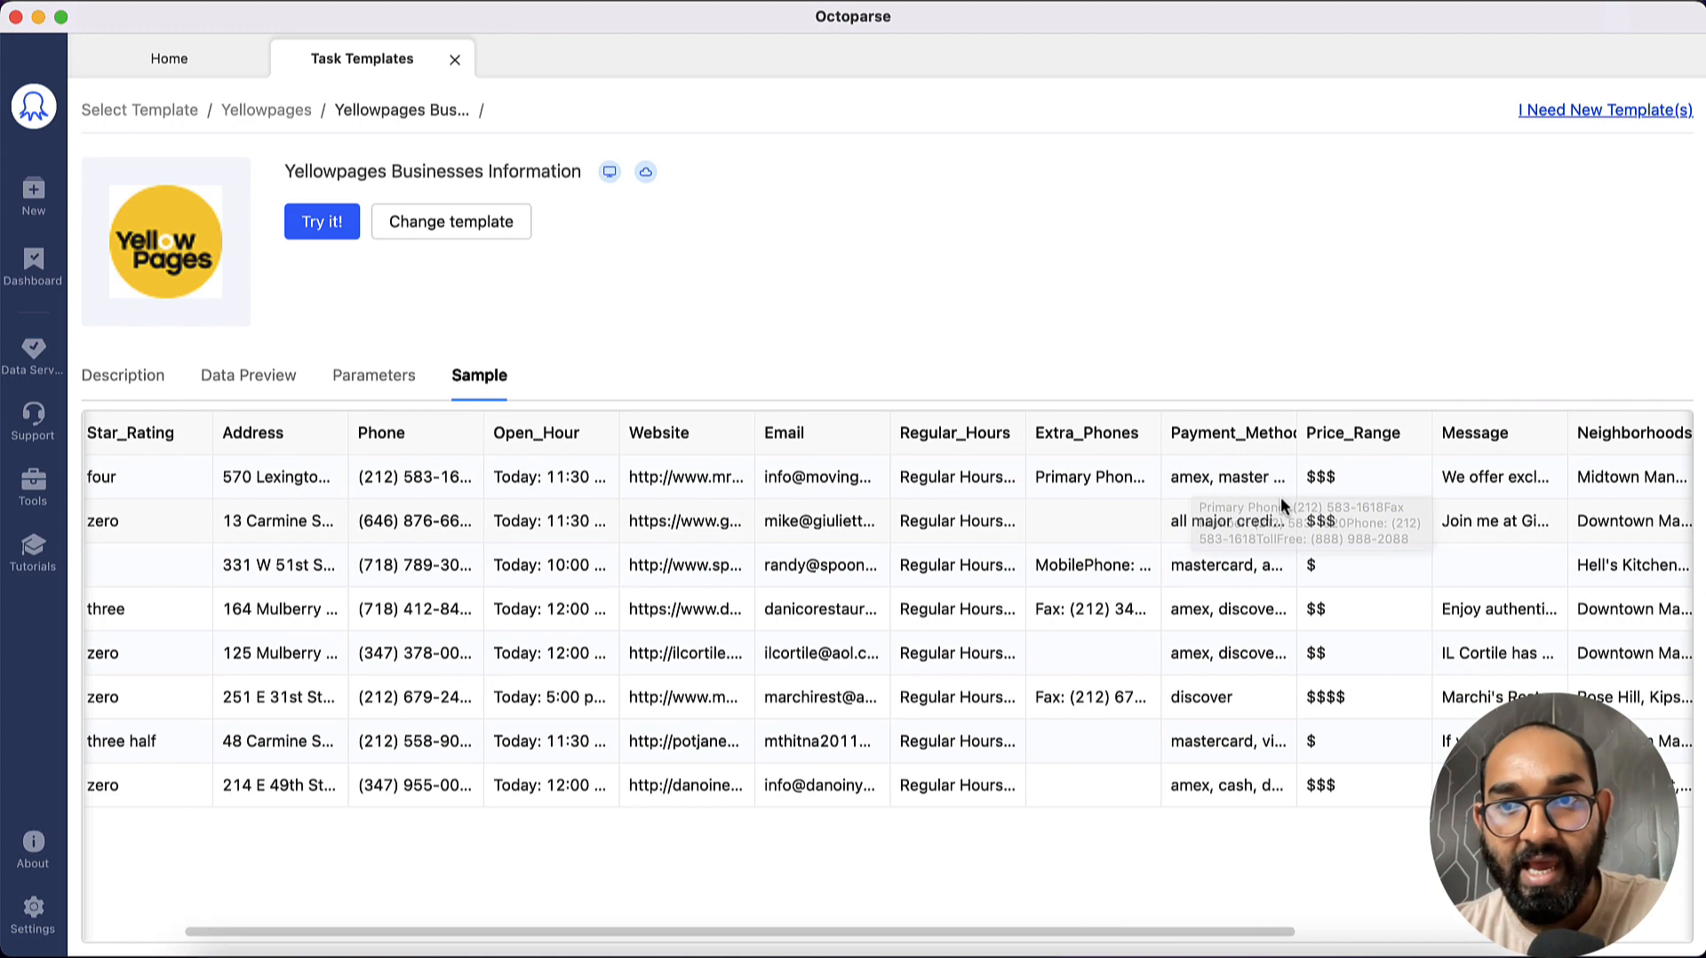
{"action": "scroll", "coordinate": [1279, 506], "scroll_direction": "left", "scroll_amount": 10}
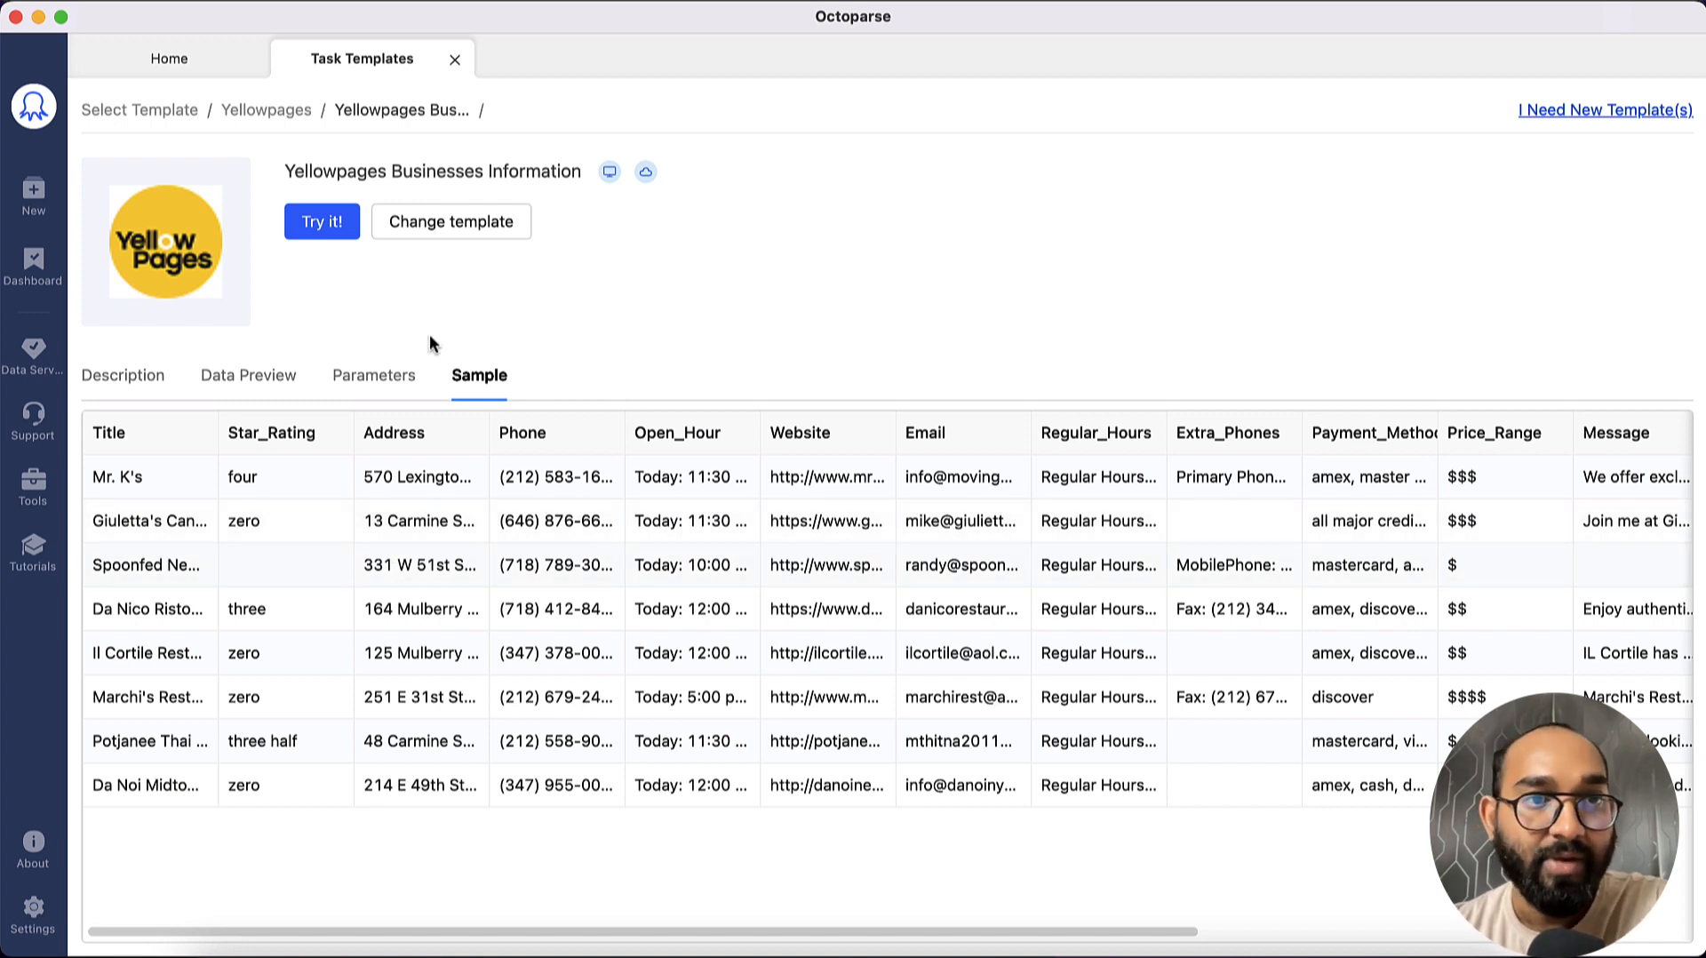
Start a task from the template and set its keyword to "interior designers"
{"action": "left_click", "coordinate": [323, 235]}
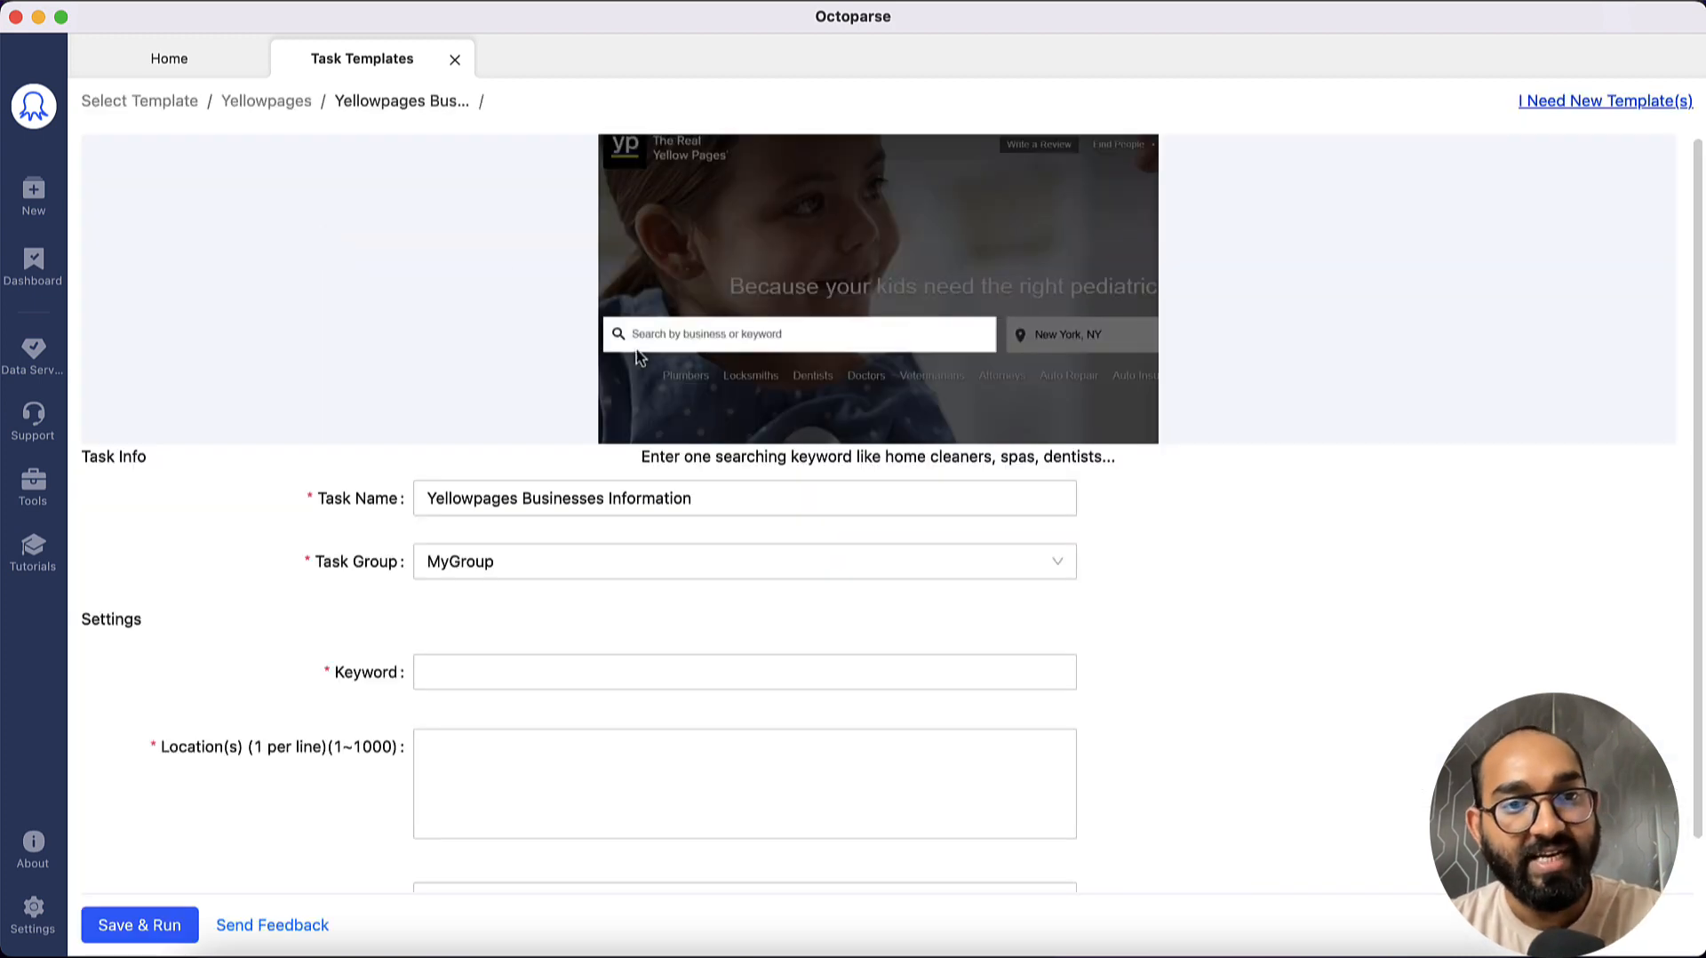
{"action": "left_click", "coordinate": [447, 668]}
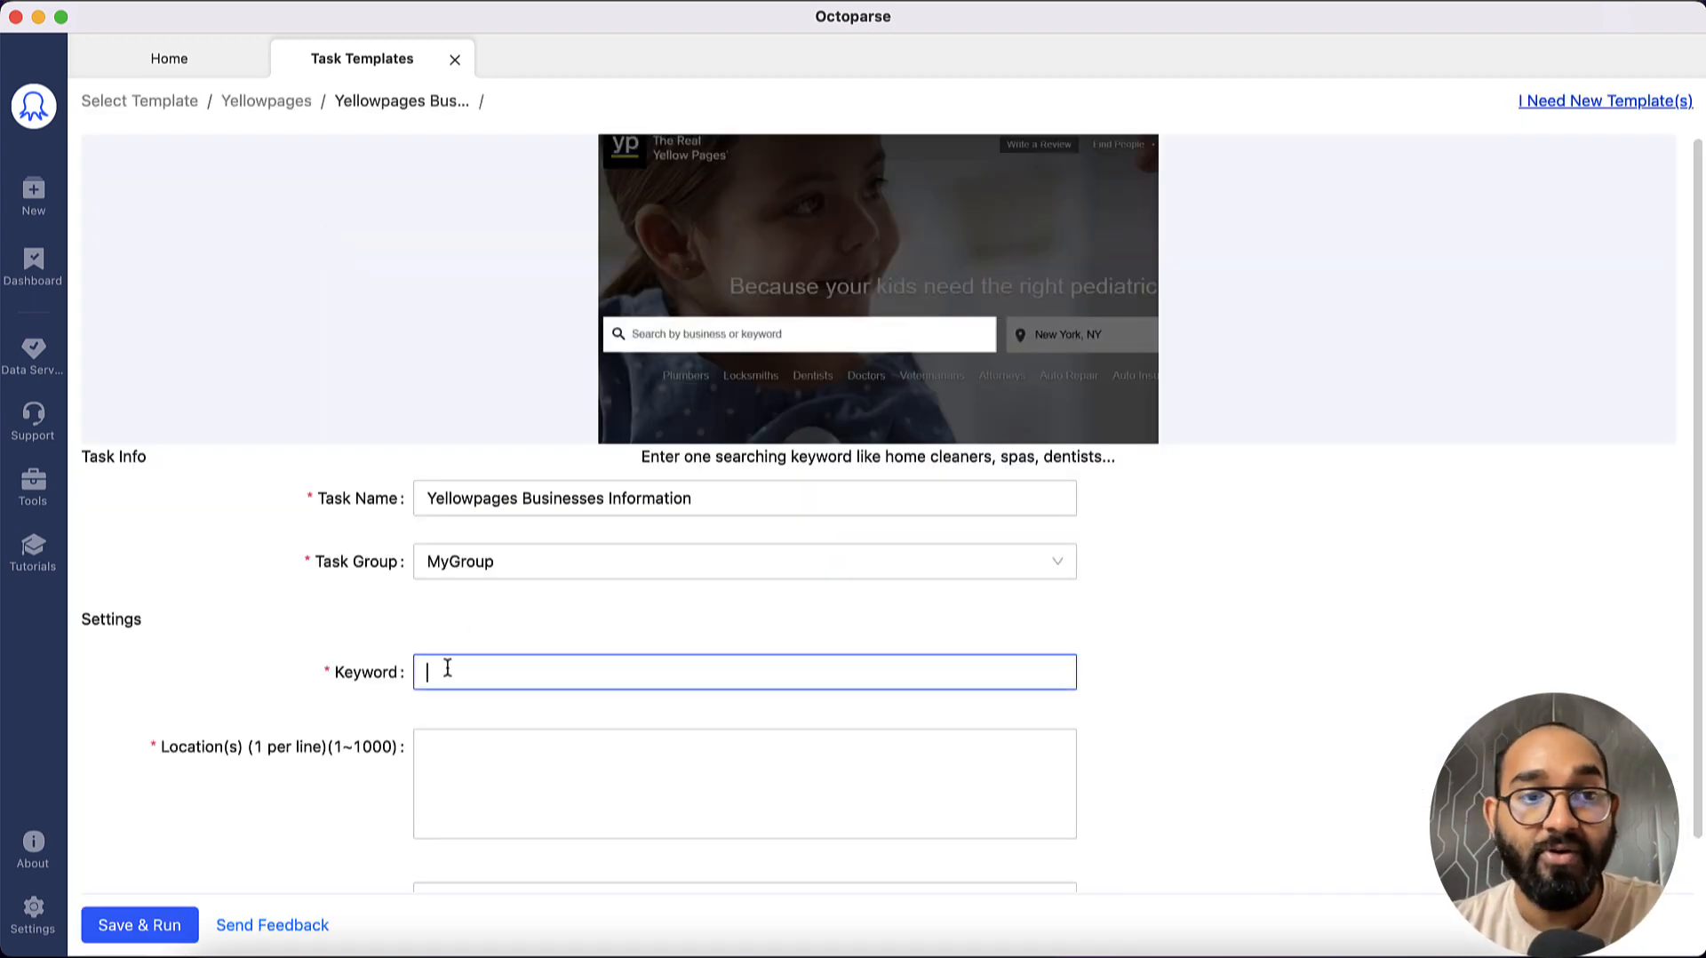
{"action": "type", "text": "in"}
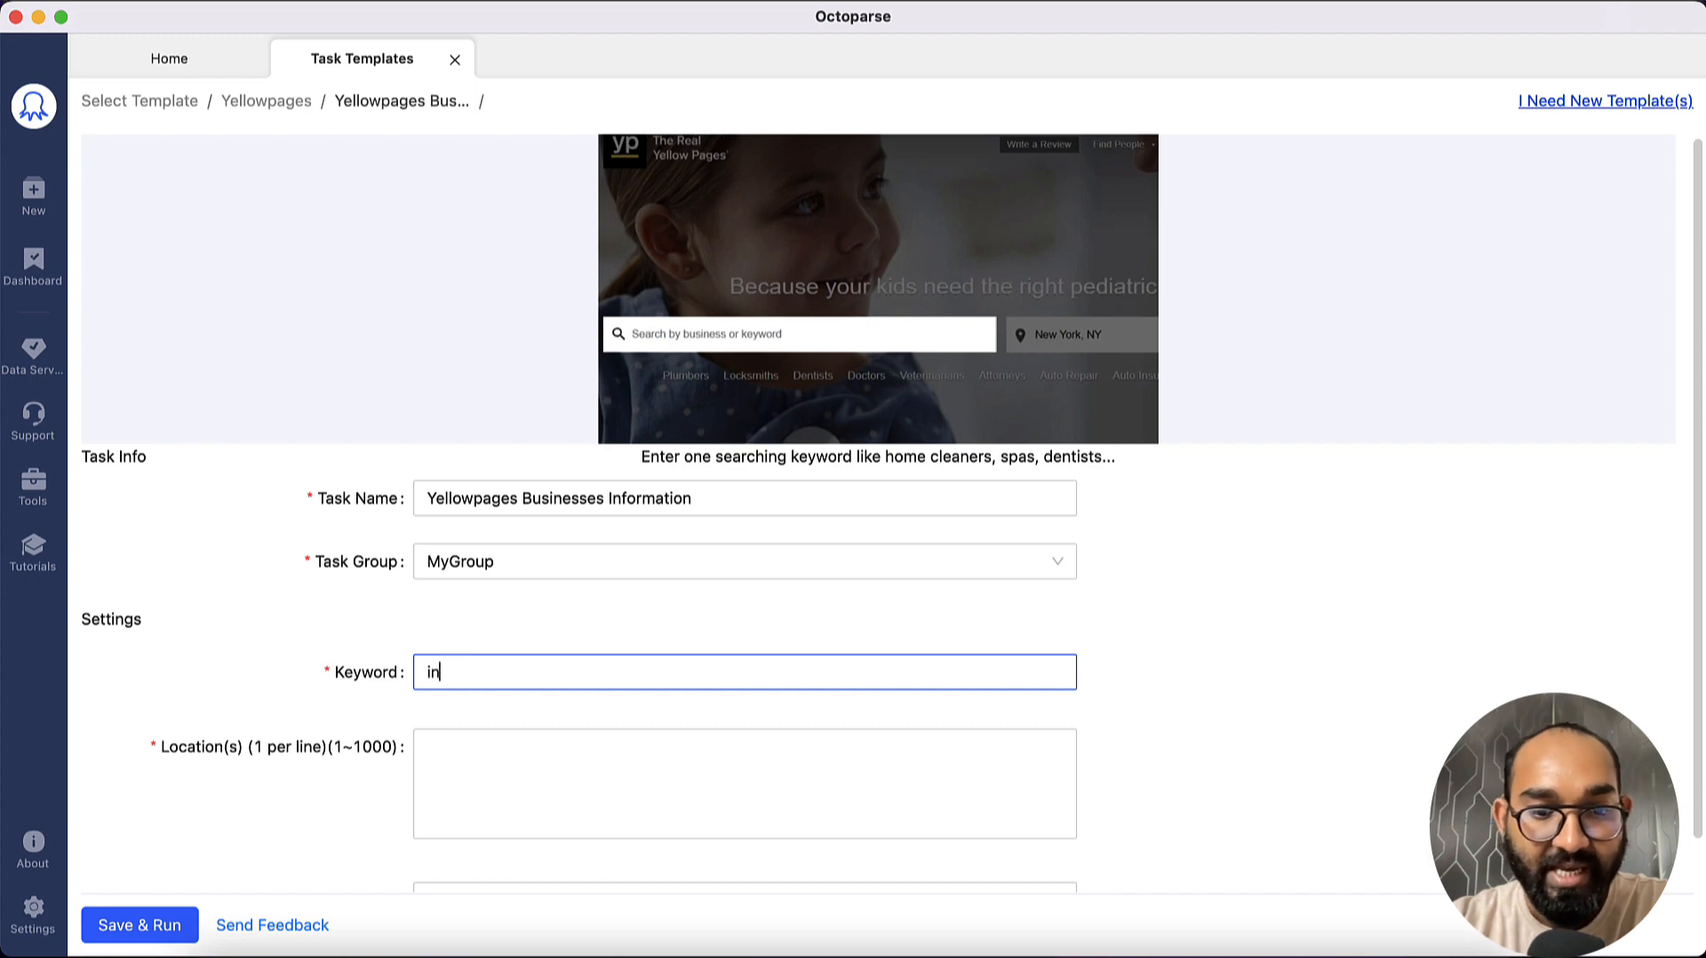
{"action": "type", "text": "terior "}
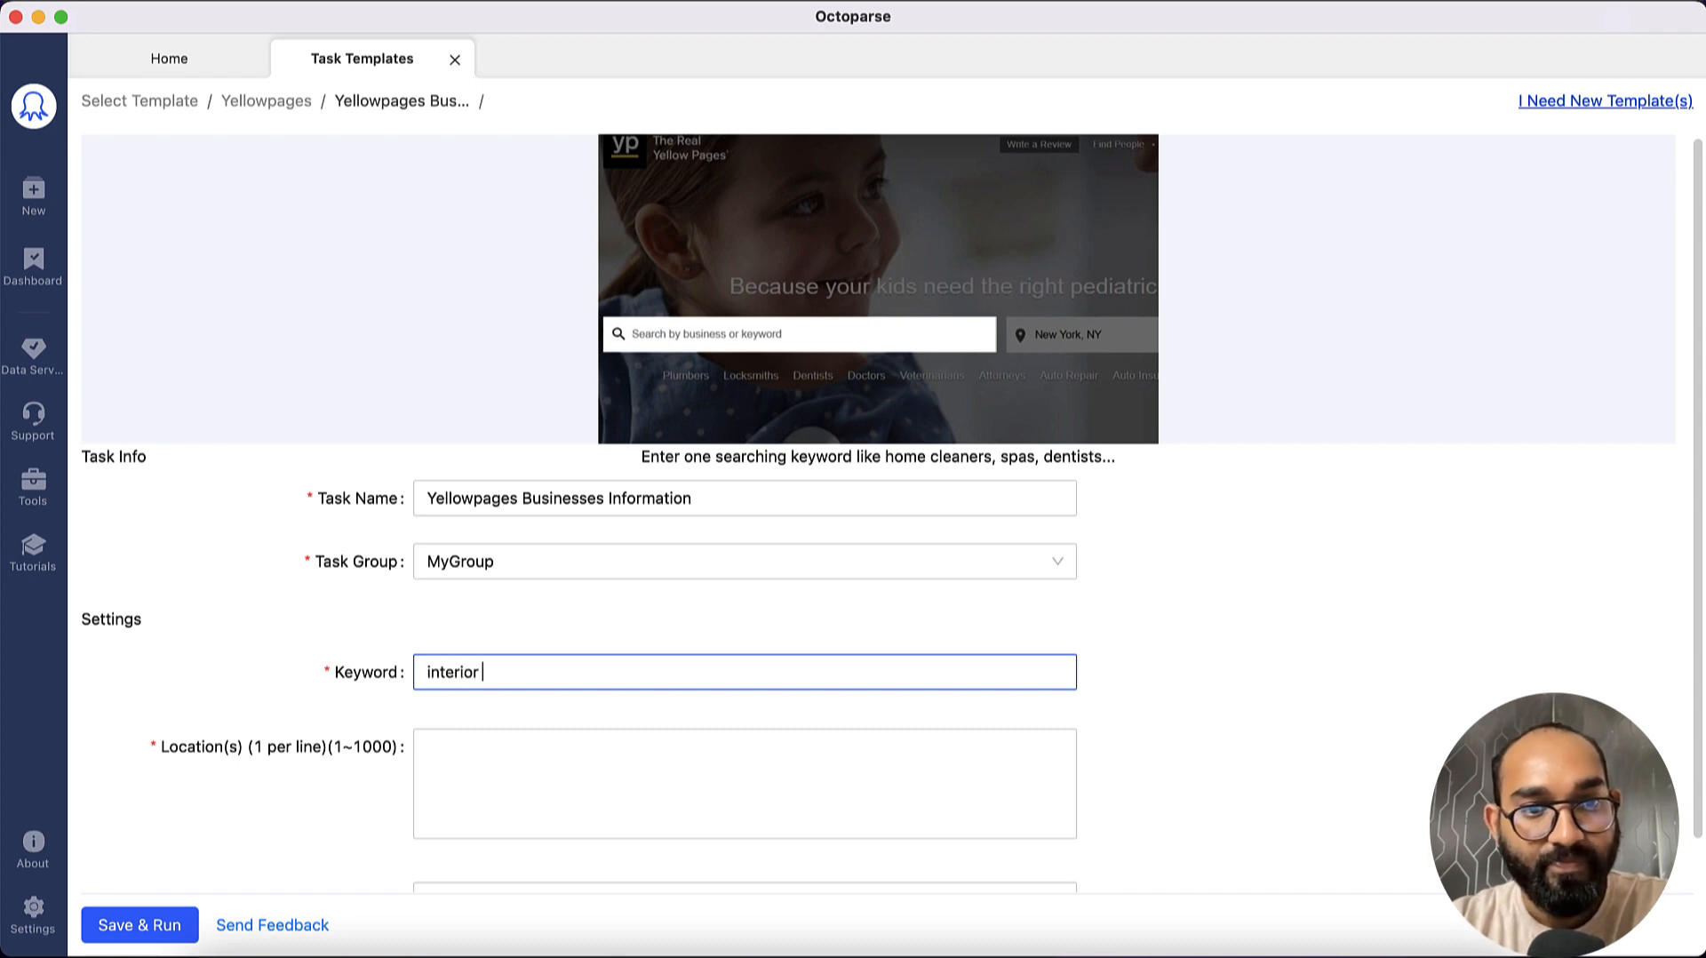
{"action": "type", "text": "designers"}
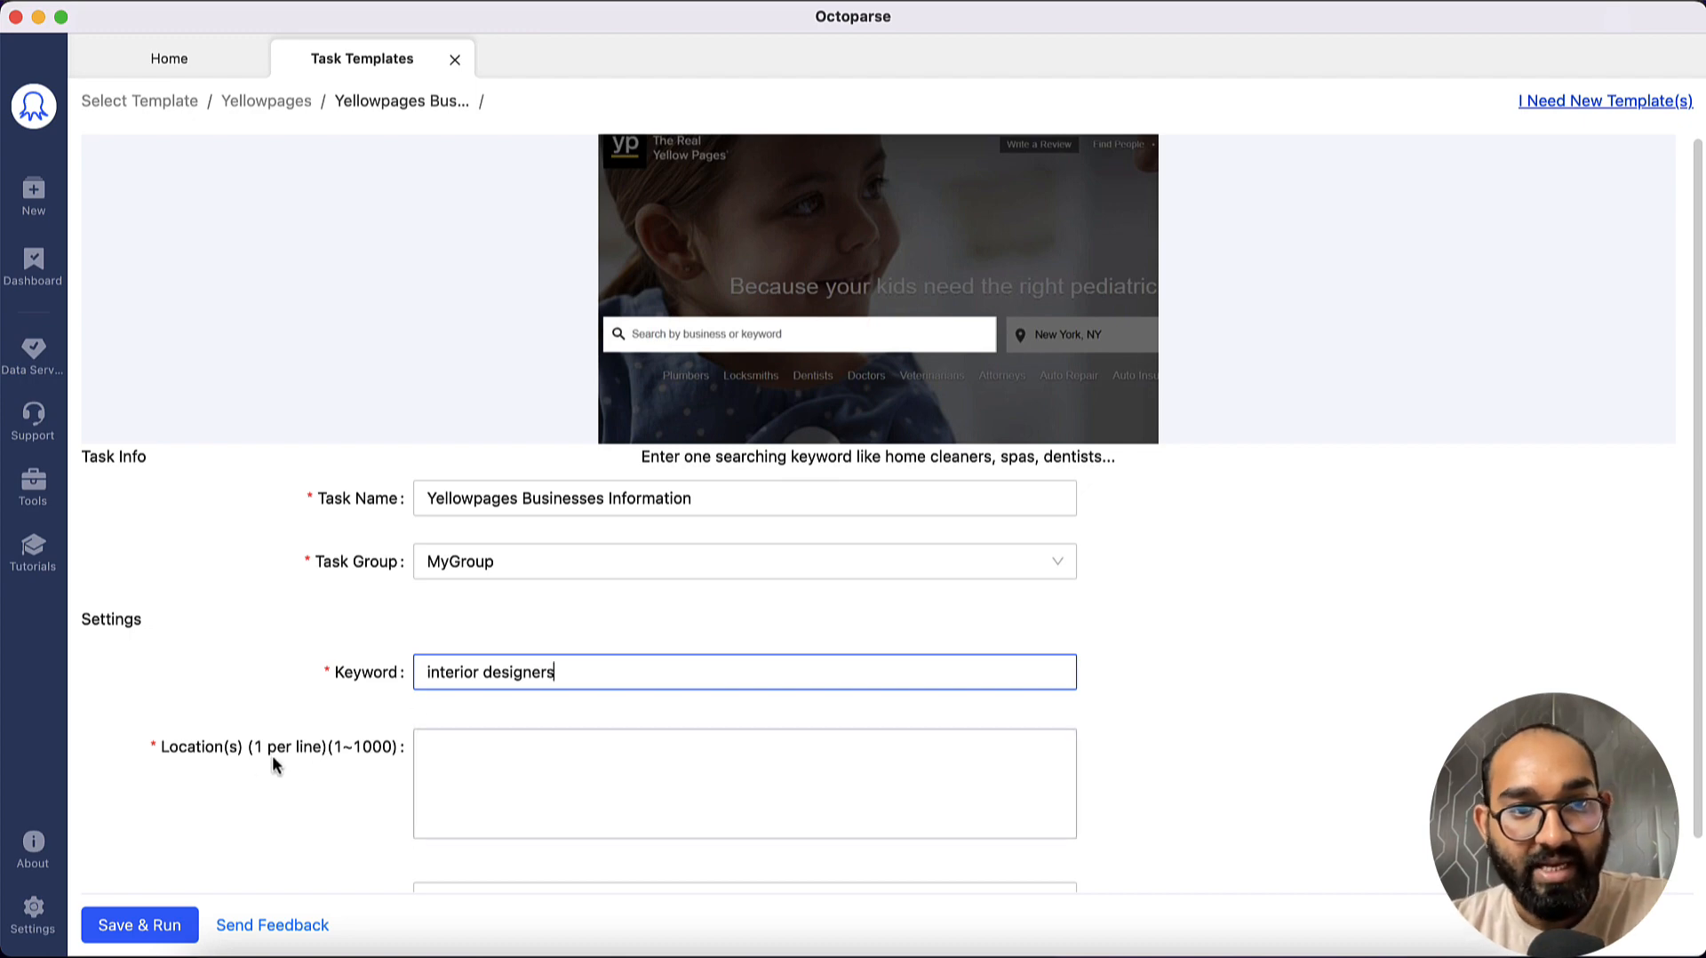
Set the task's location to "atlanta, ga" and the number of pages to 20
{"action": "left_click", "coordinate": [583, 791]}
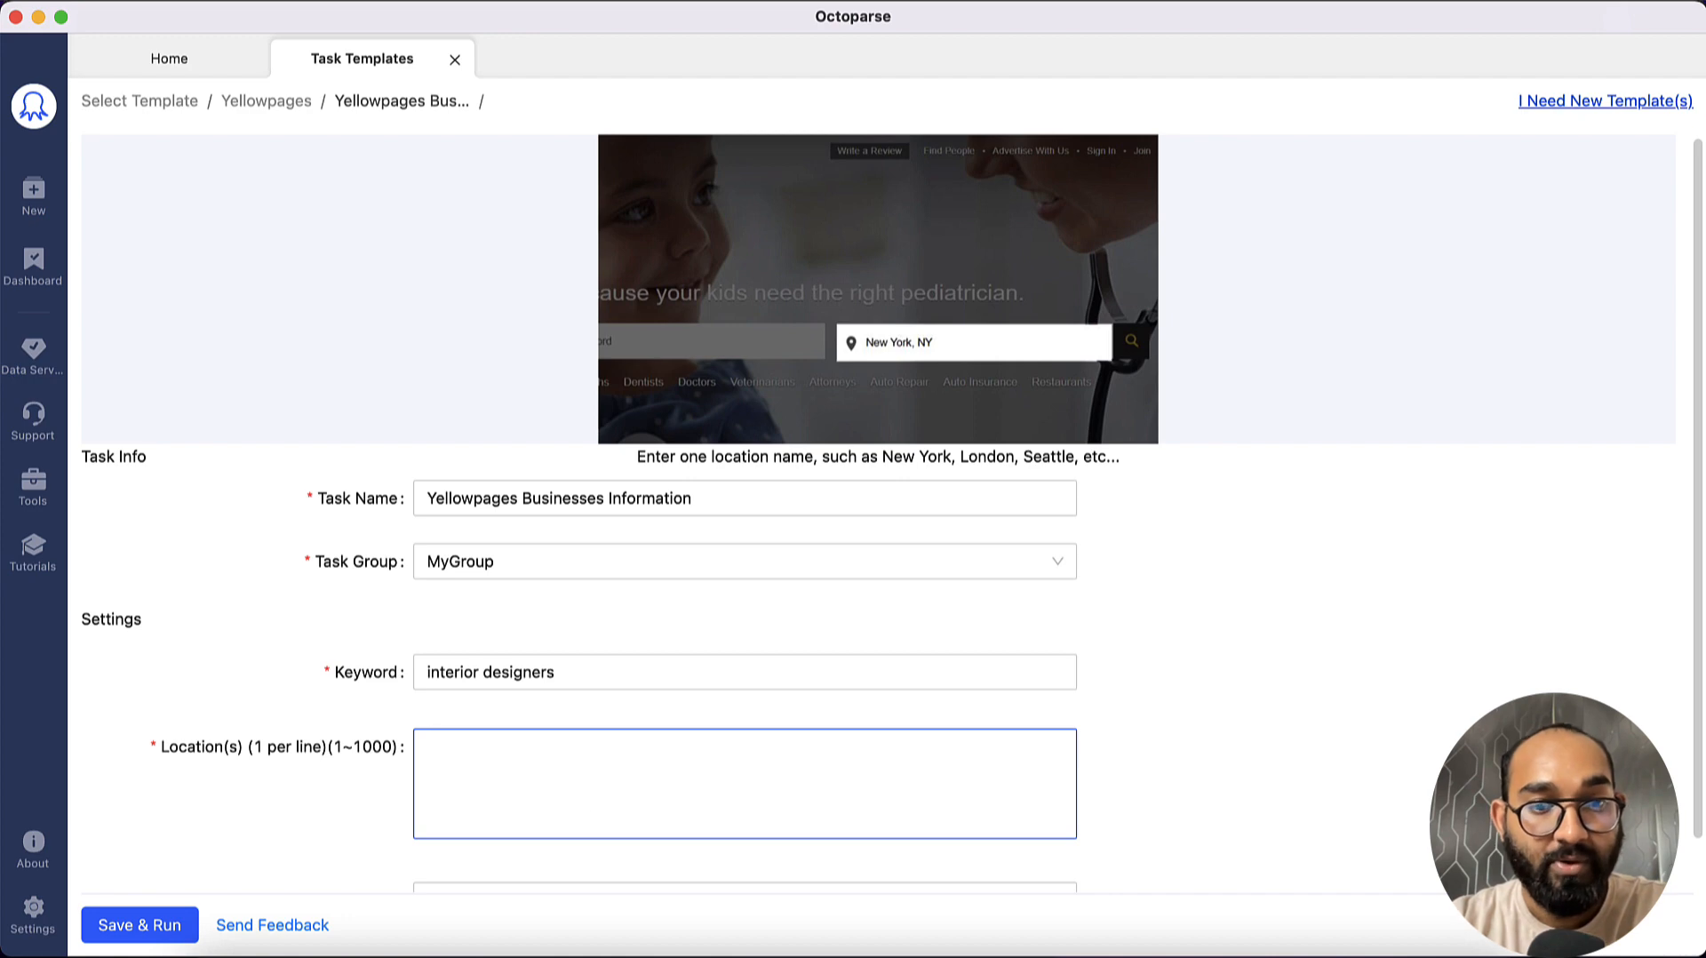
{"action": "type", "text": "atlanta, ga"}
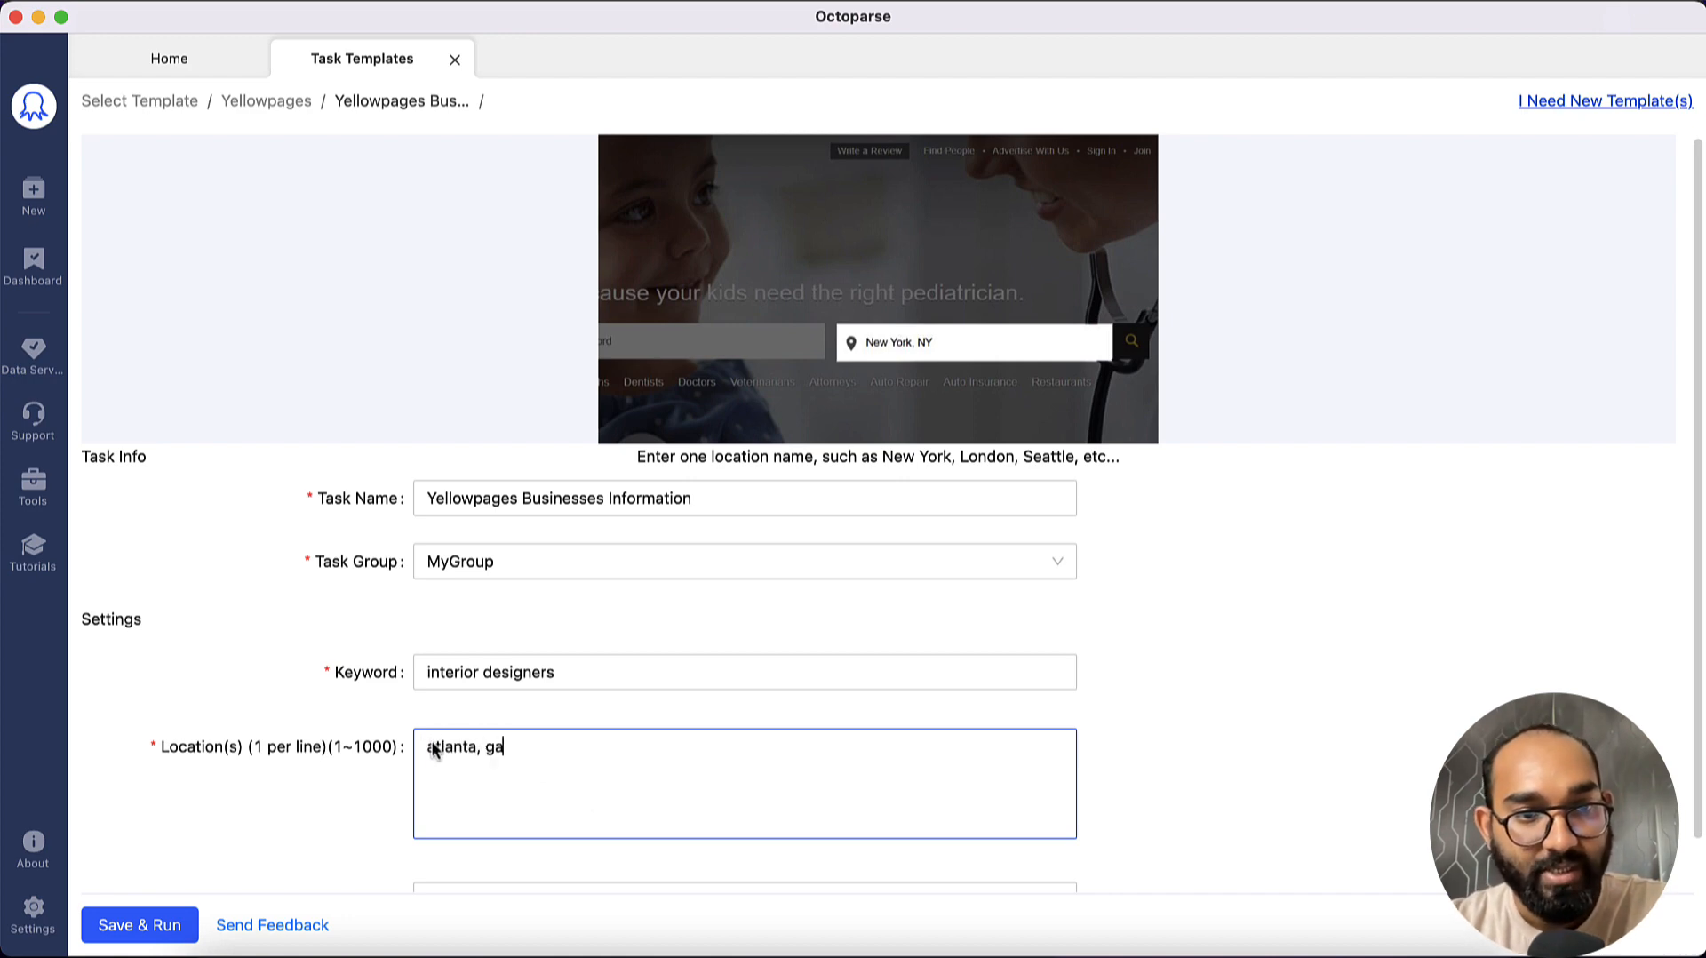
{"action": "scroll", "coordinate": [302, 784], "scroll_direction": "down", "scroll_amount": 1}
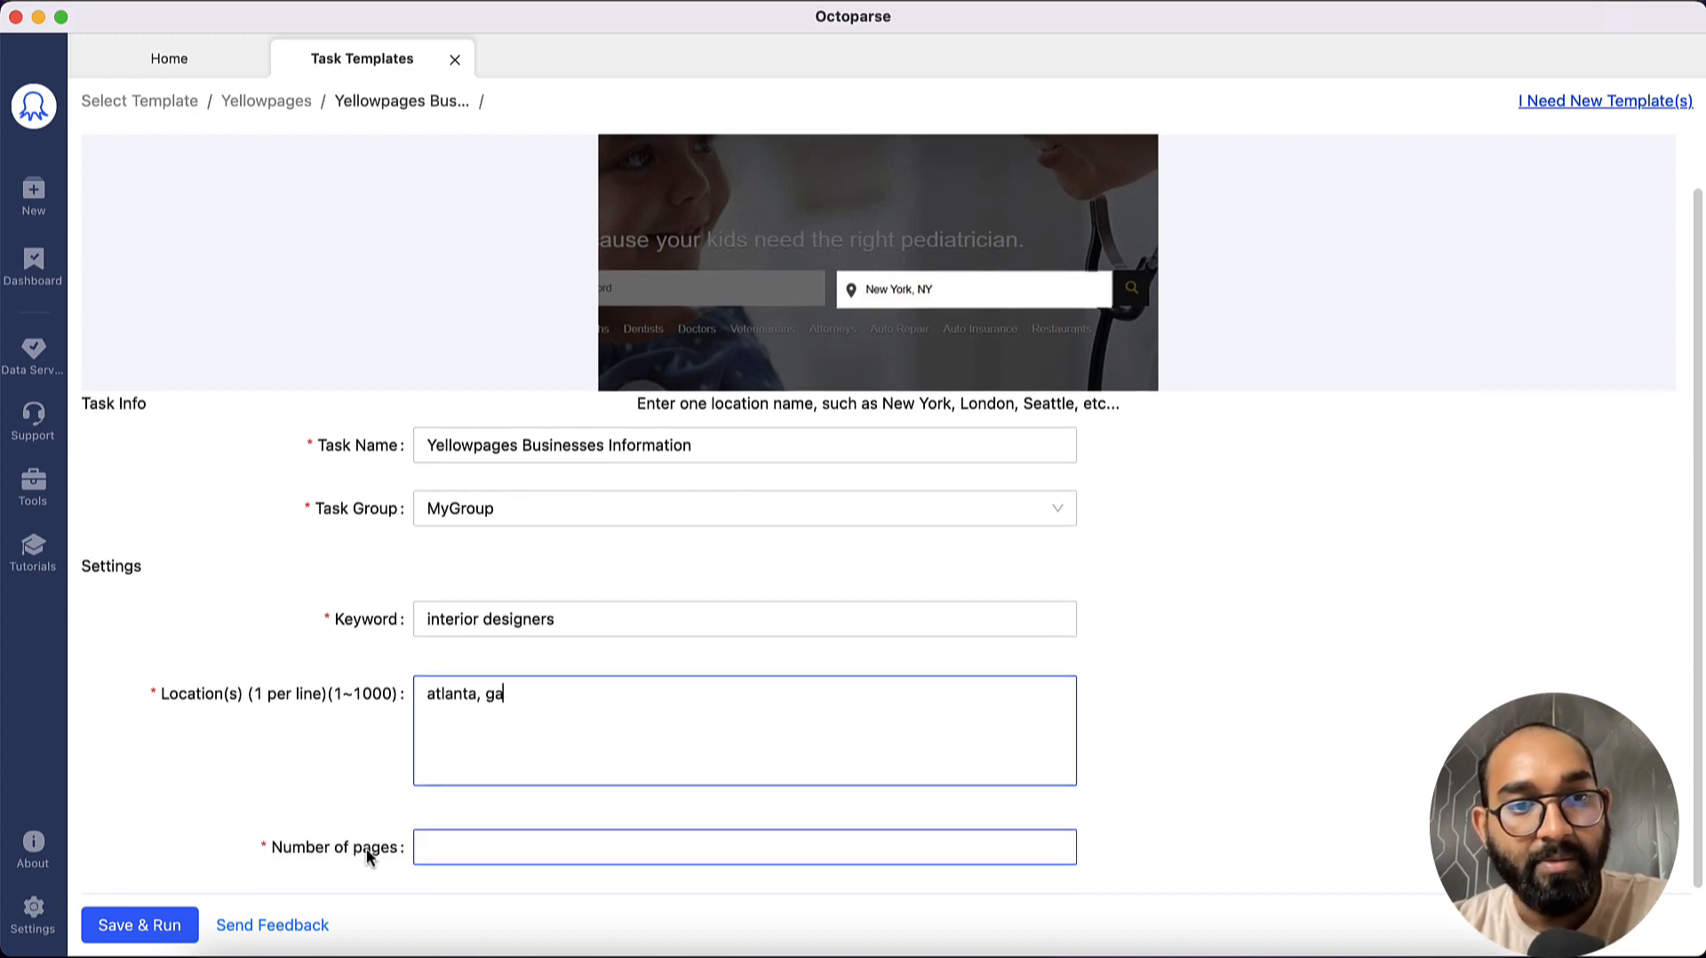
{"action": "left_click", "coordinate": [463, 845]}
{"action": "type", "text": "20"}
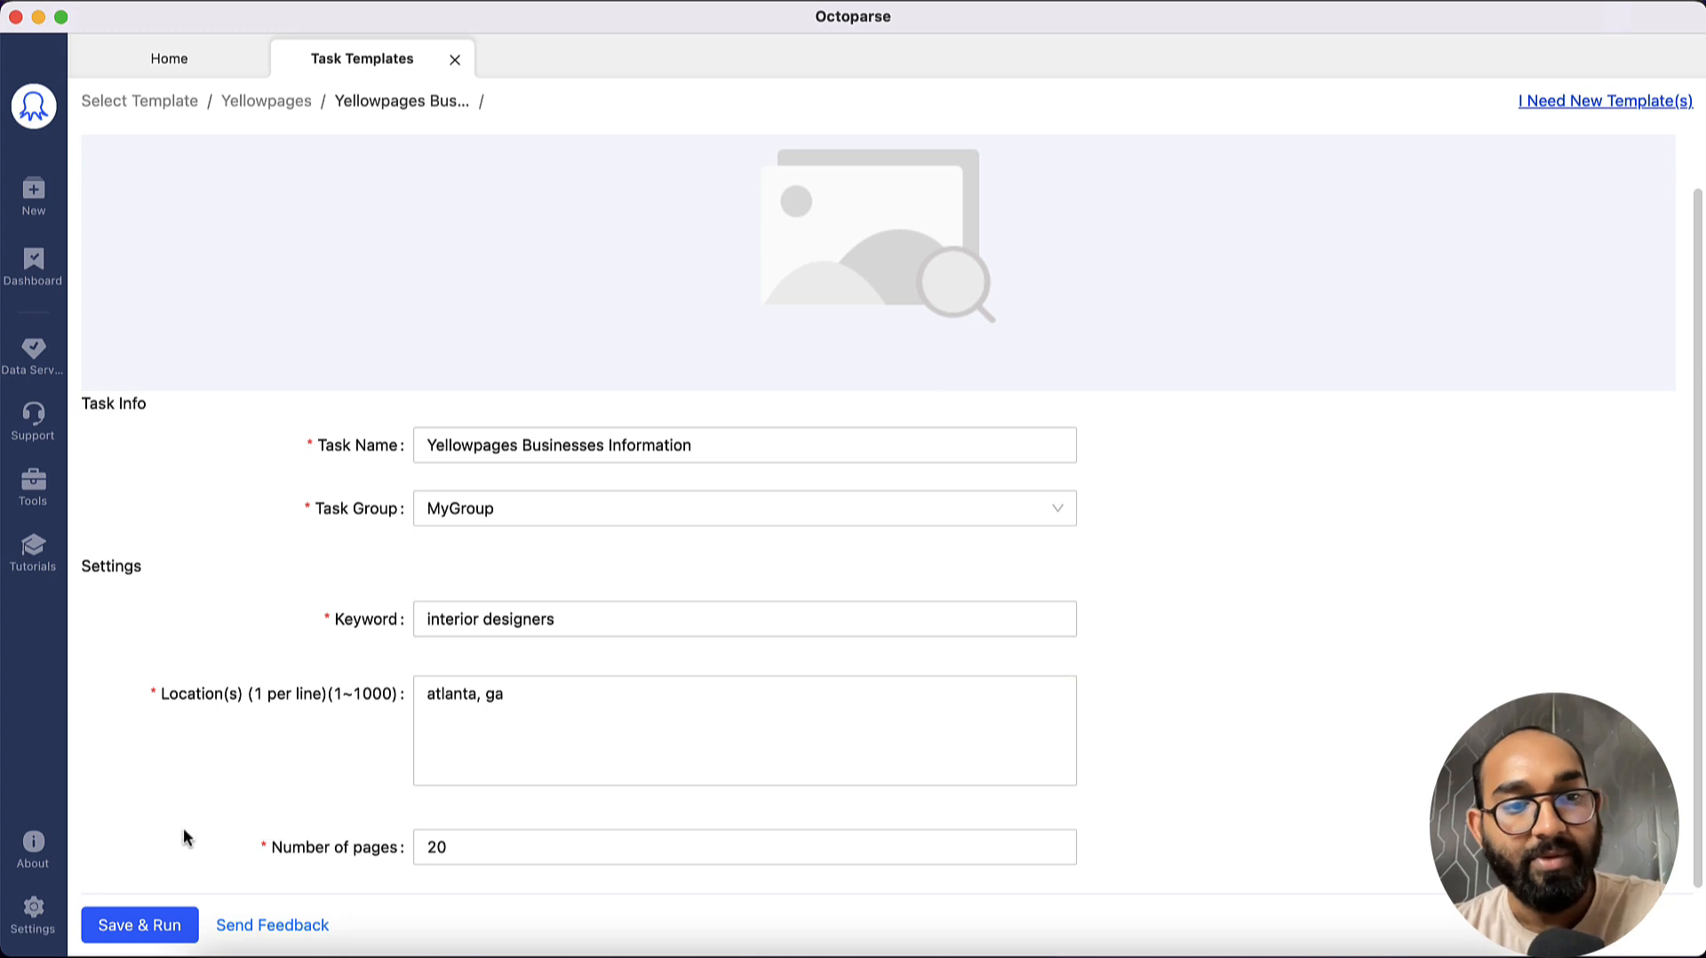
Save the task to run immediately in the cloud, and open the dashboard to follow it
{"action": "left_click", "coordinate": [137, 933]}
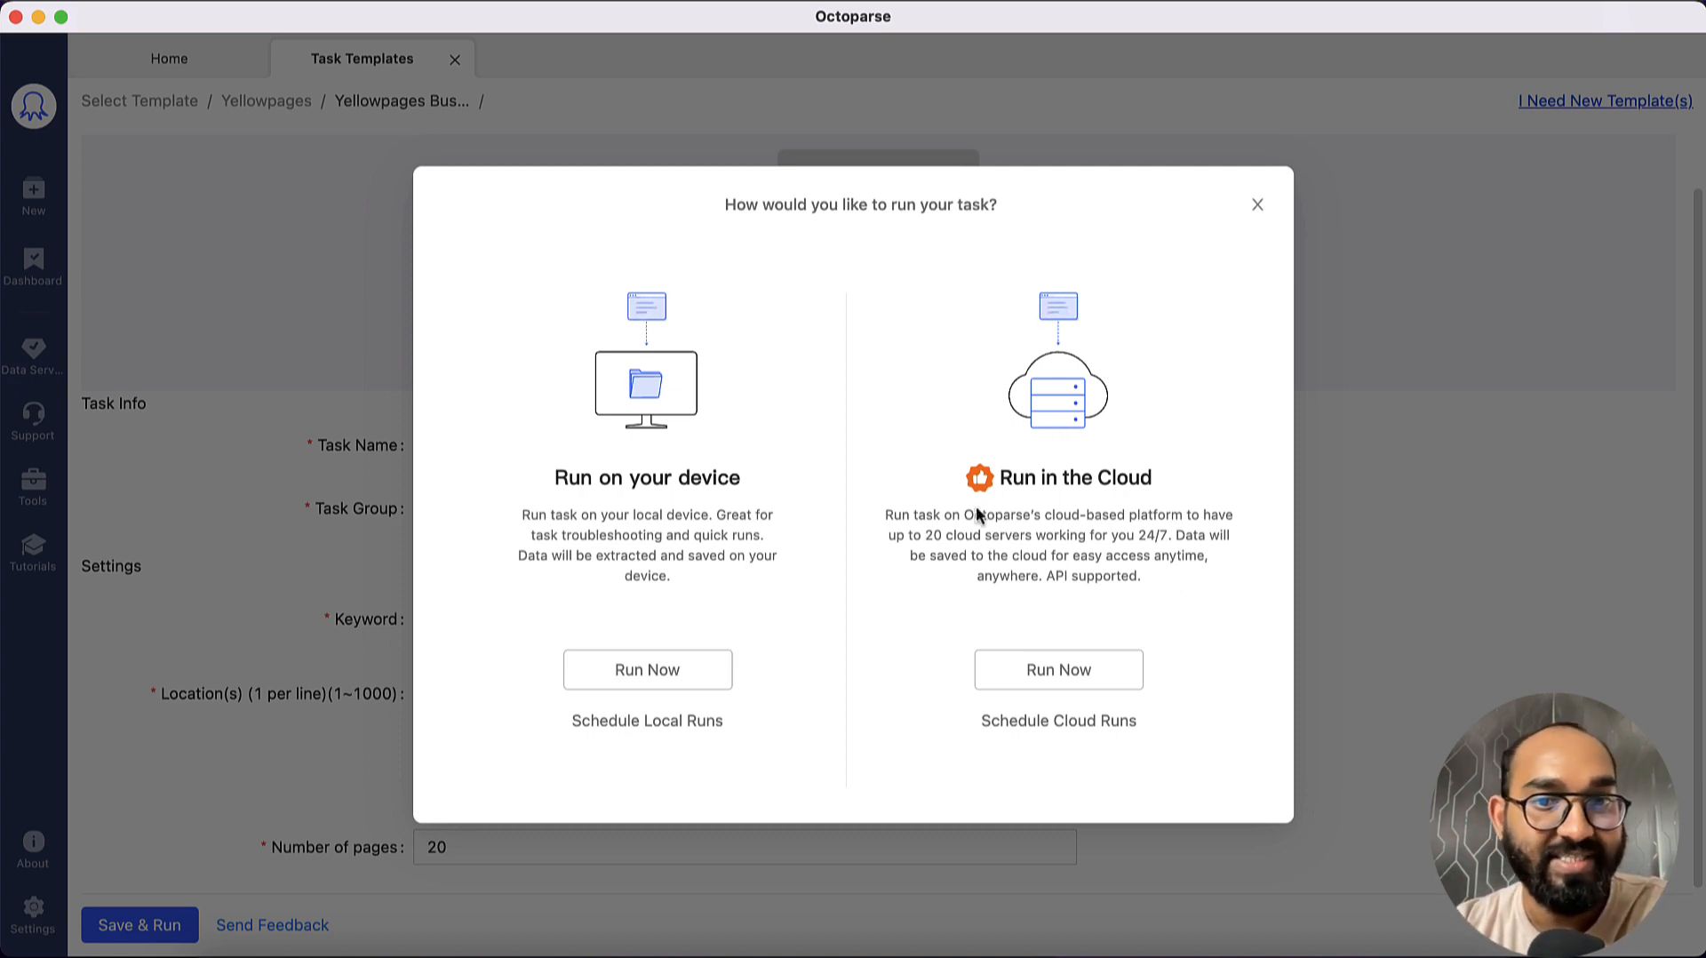
{"action": "left_click", "coordinate": [1080, 671]}
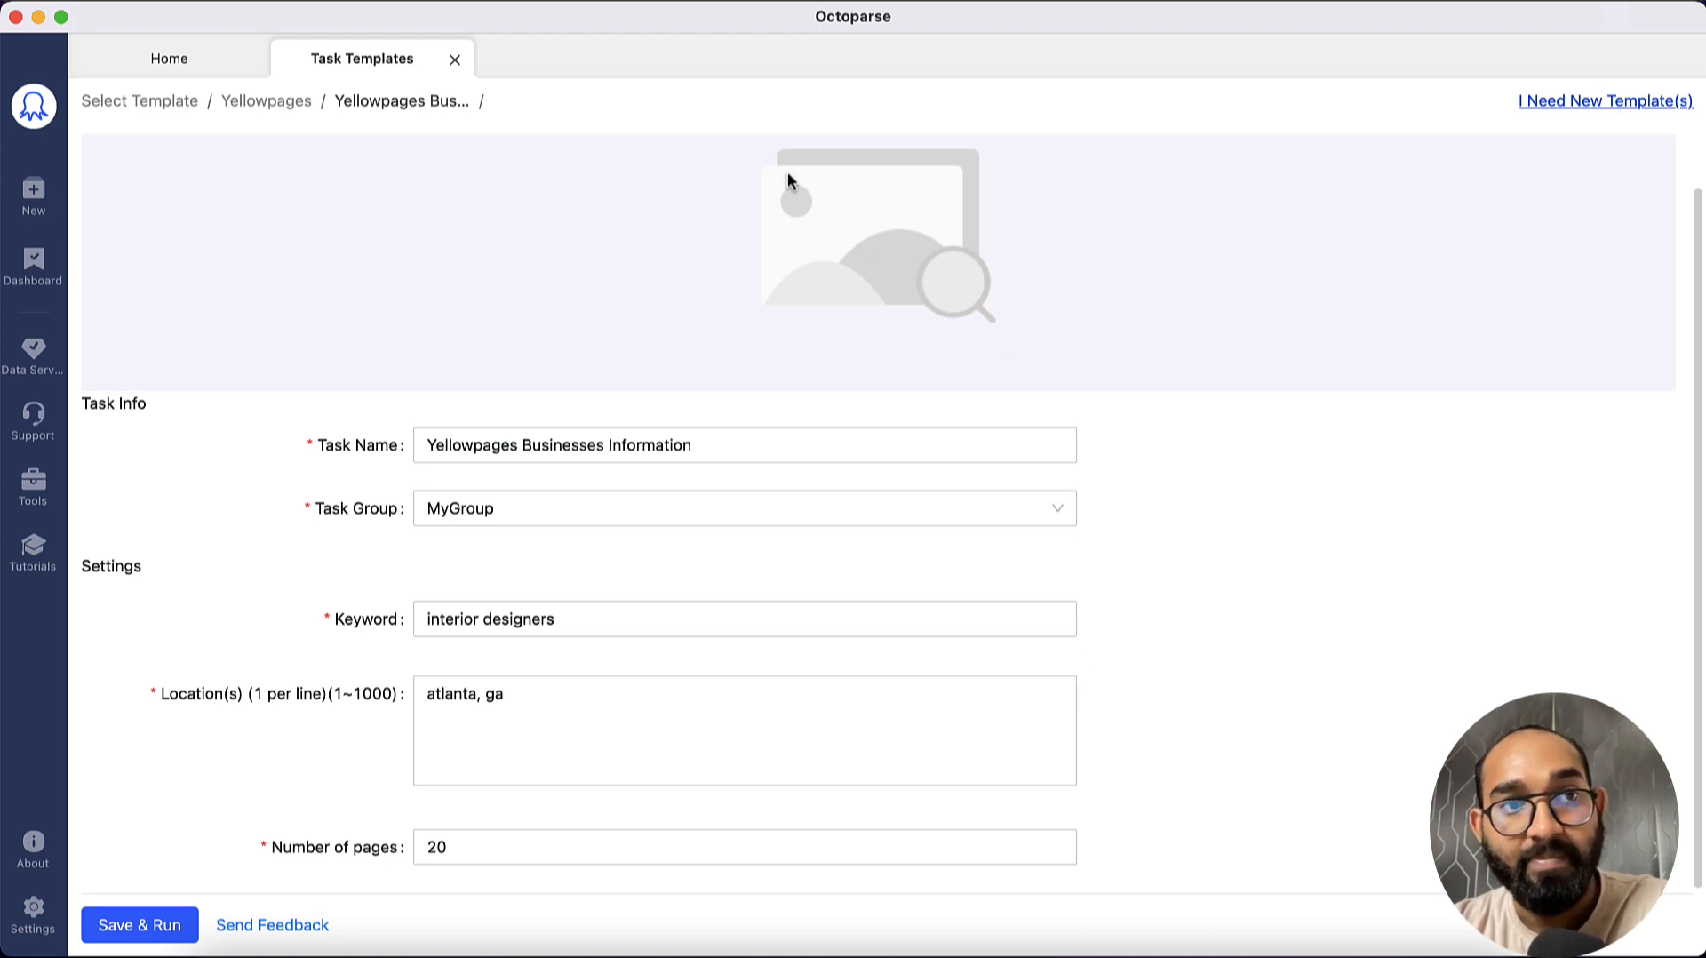
{"action": "left_click", "coordinate": [26, 269]}
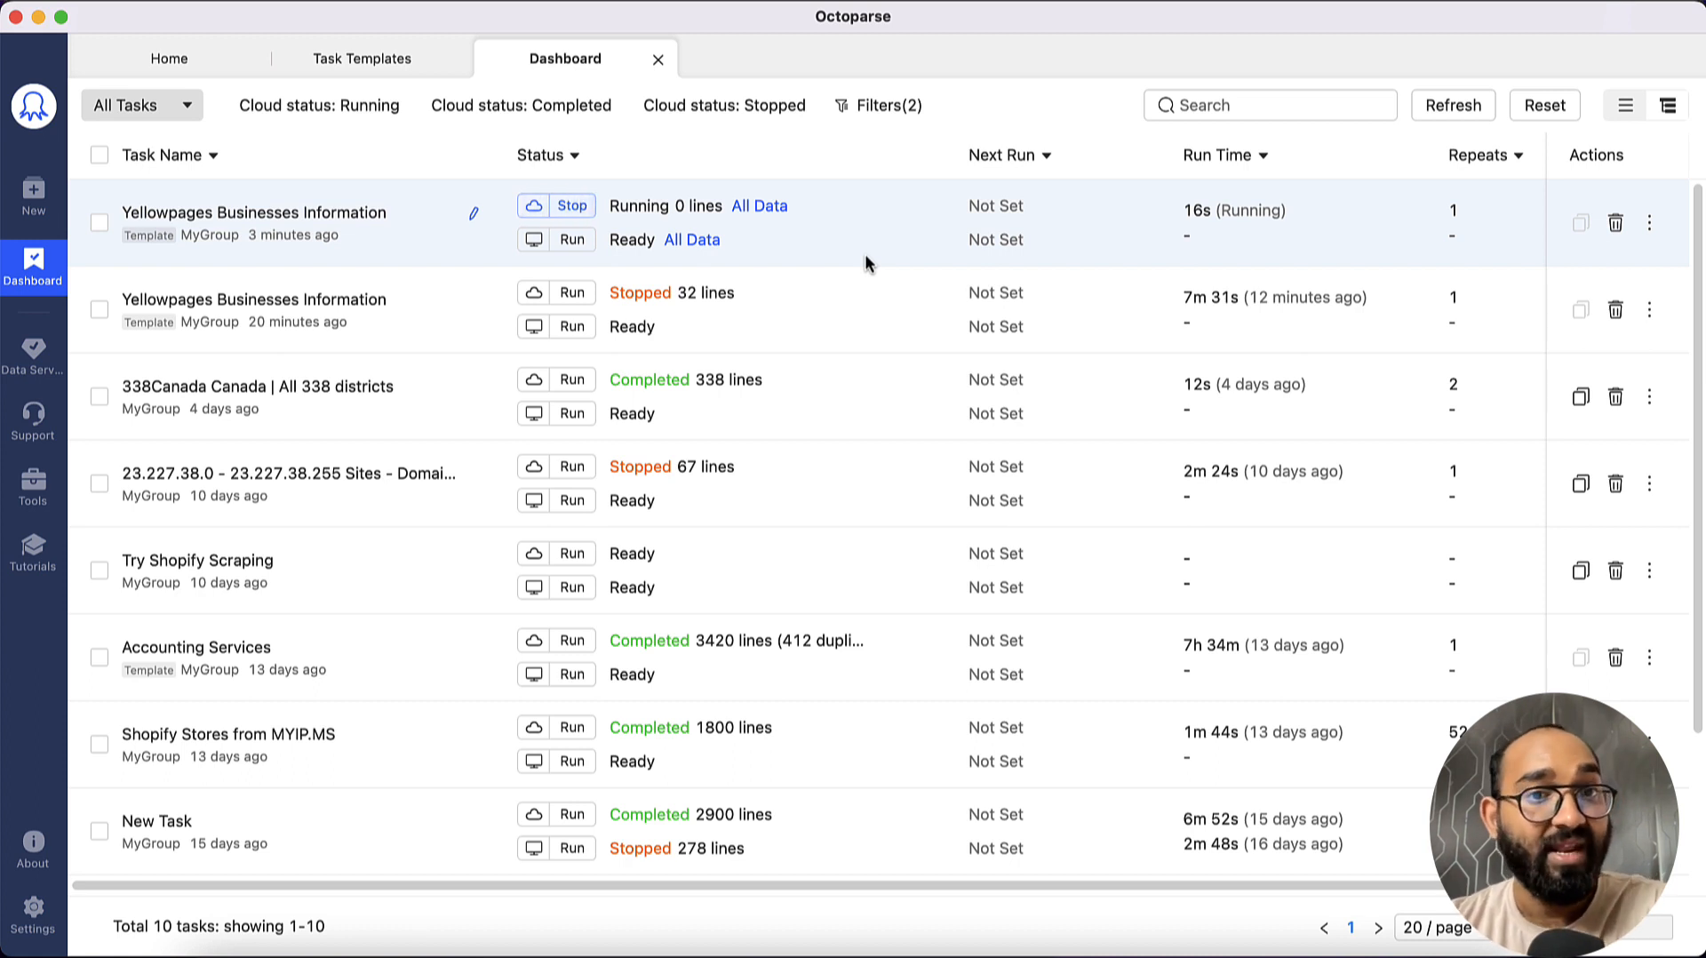
Open all cloud data of the Accounting Services task and examine its columns on the first and last pages
{"action": "scroll", "coordinate": [853, 479], "scroll_direction": "down", "scroll_amount": 3}
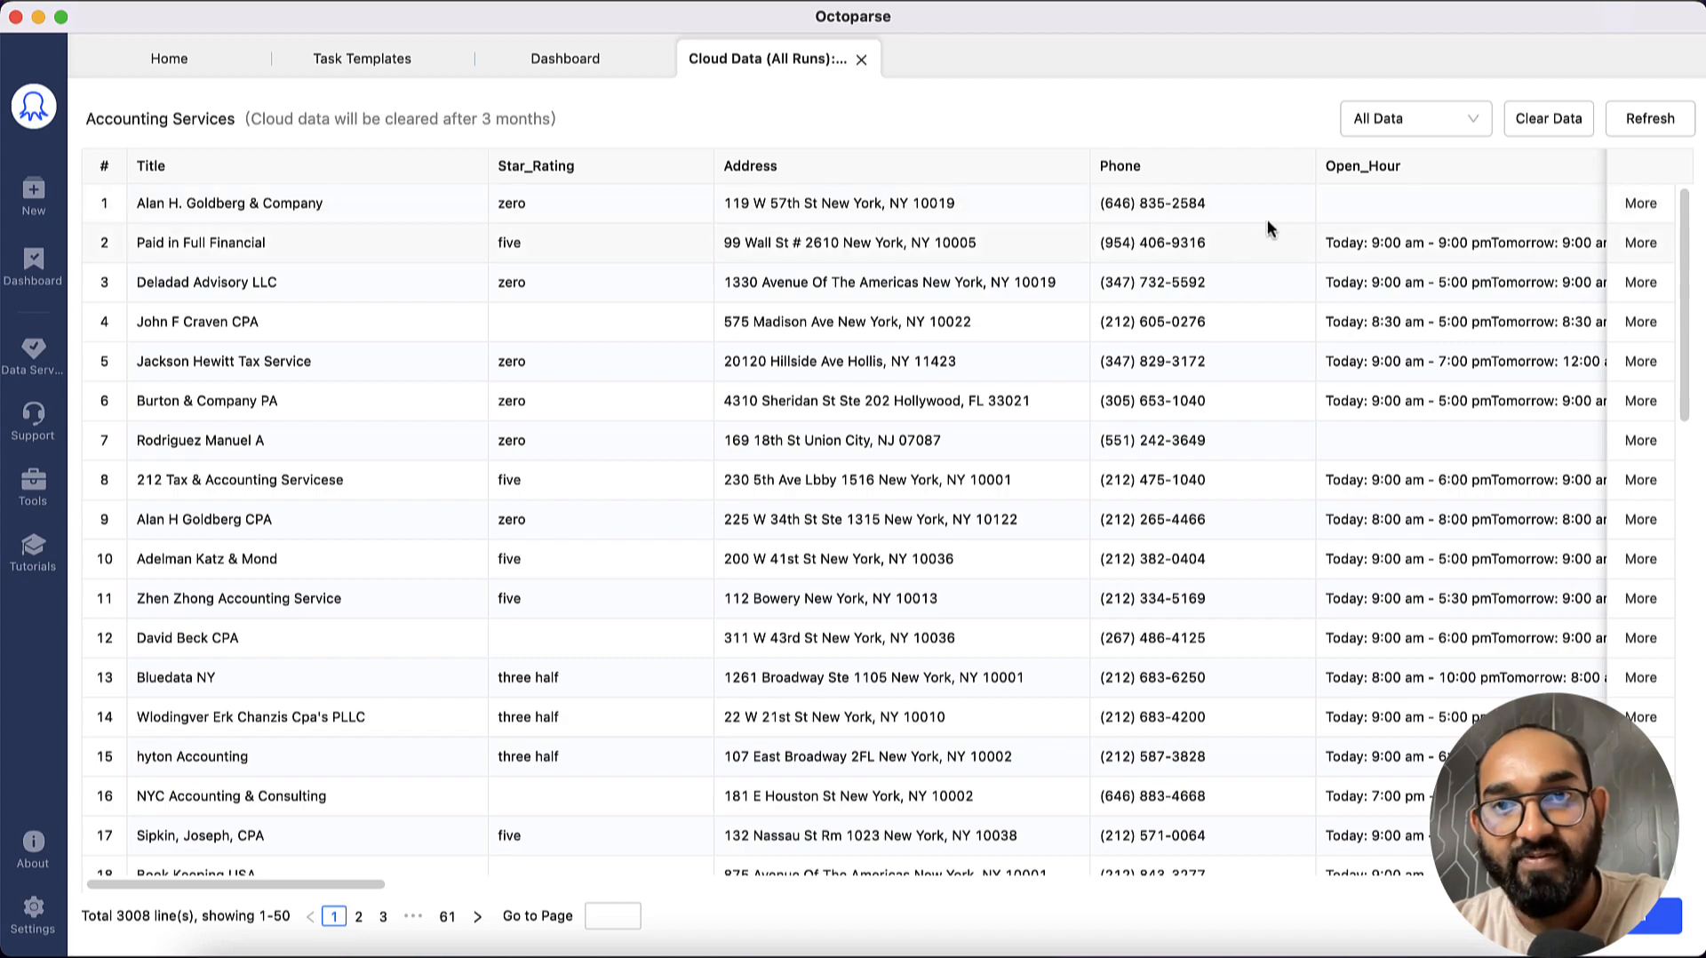
{"action": "scroll", "coordinate": [1278, 222], "scroll_direction": "right", "scroll_amount": 10}
{"action": "scroll", "coordinate": [1280, 223], "scroll_direction": "right", "scroll_amount": 15}
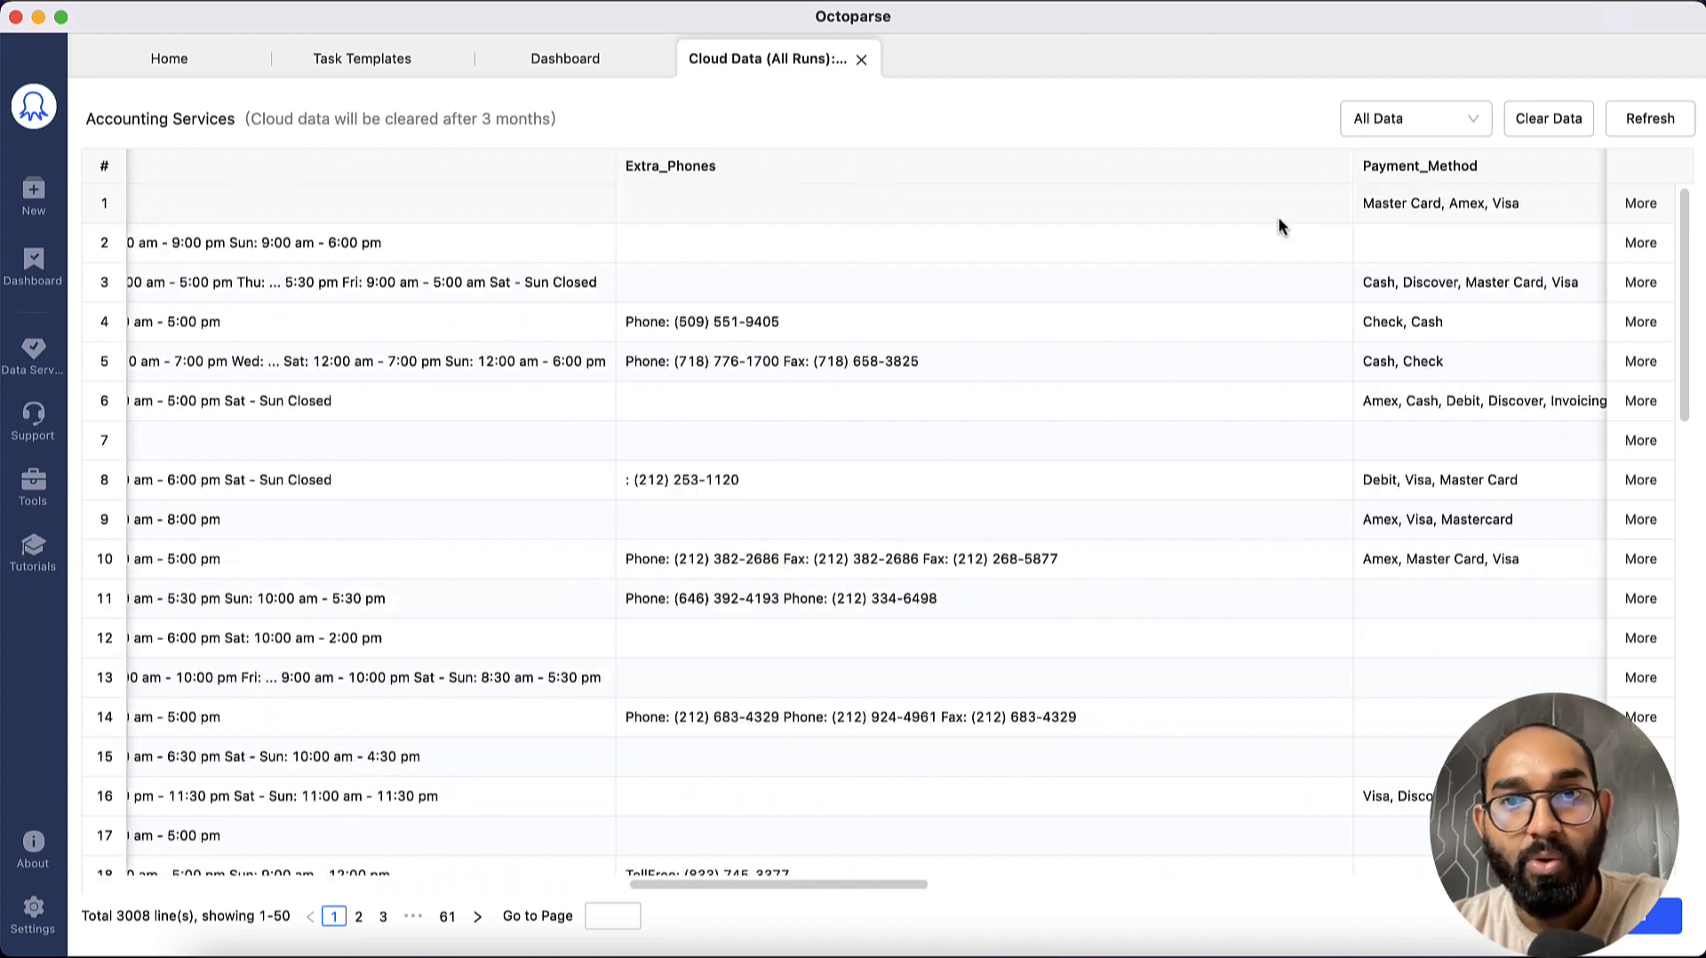
{"action": "scroll", "coordinate": [1279, 224], "scroll_direction": "left", "scroll_amount": 20}
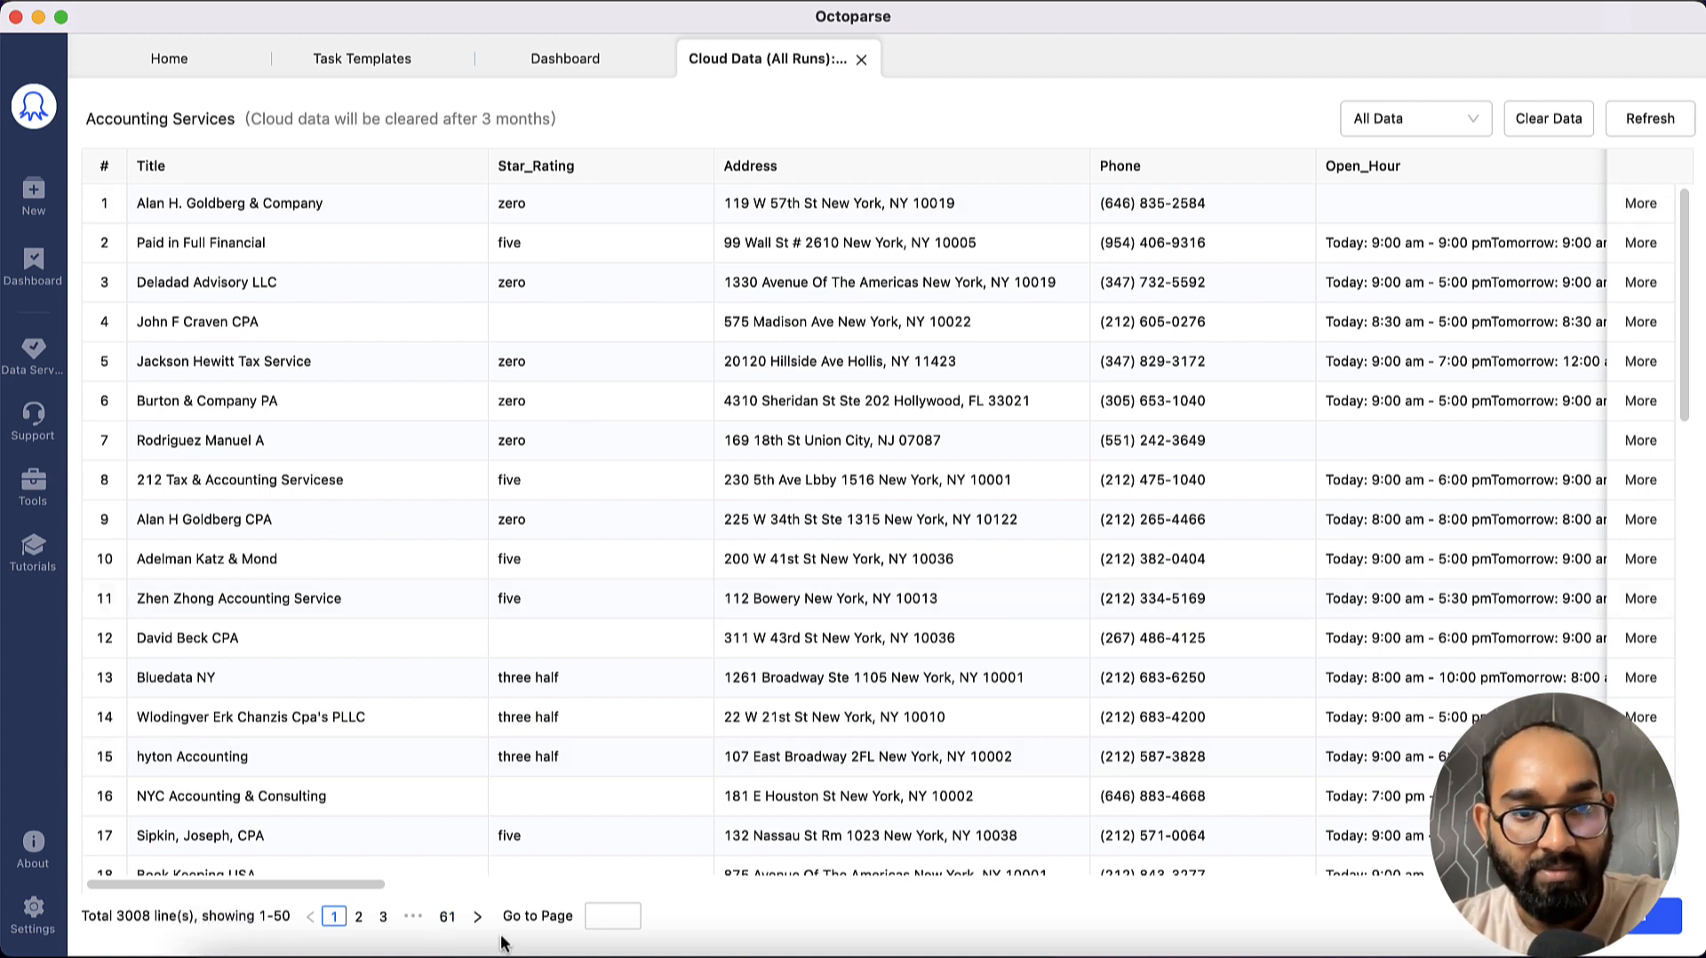
{"action": "left_click", "coordinate": [447, 916]}
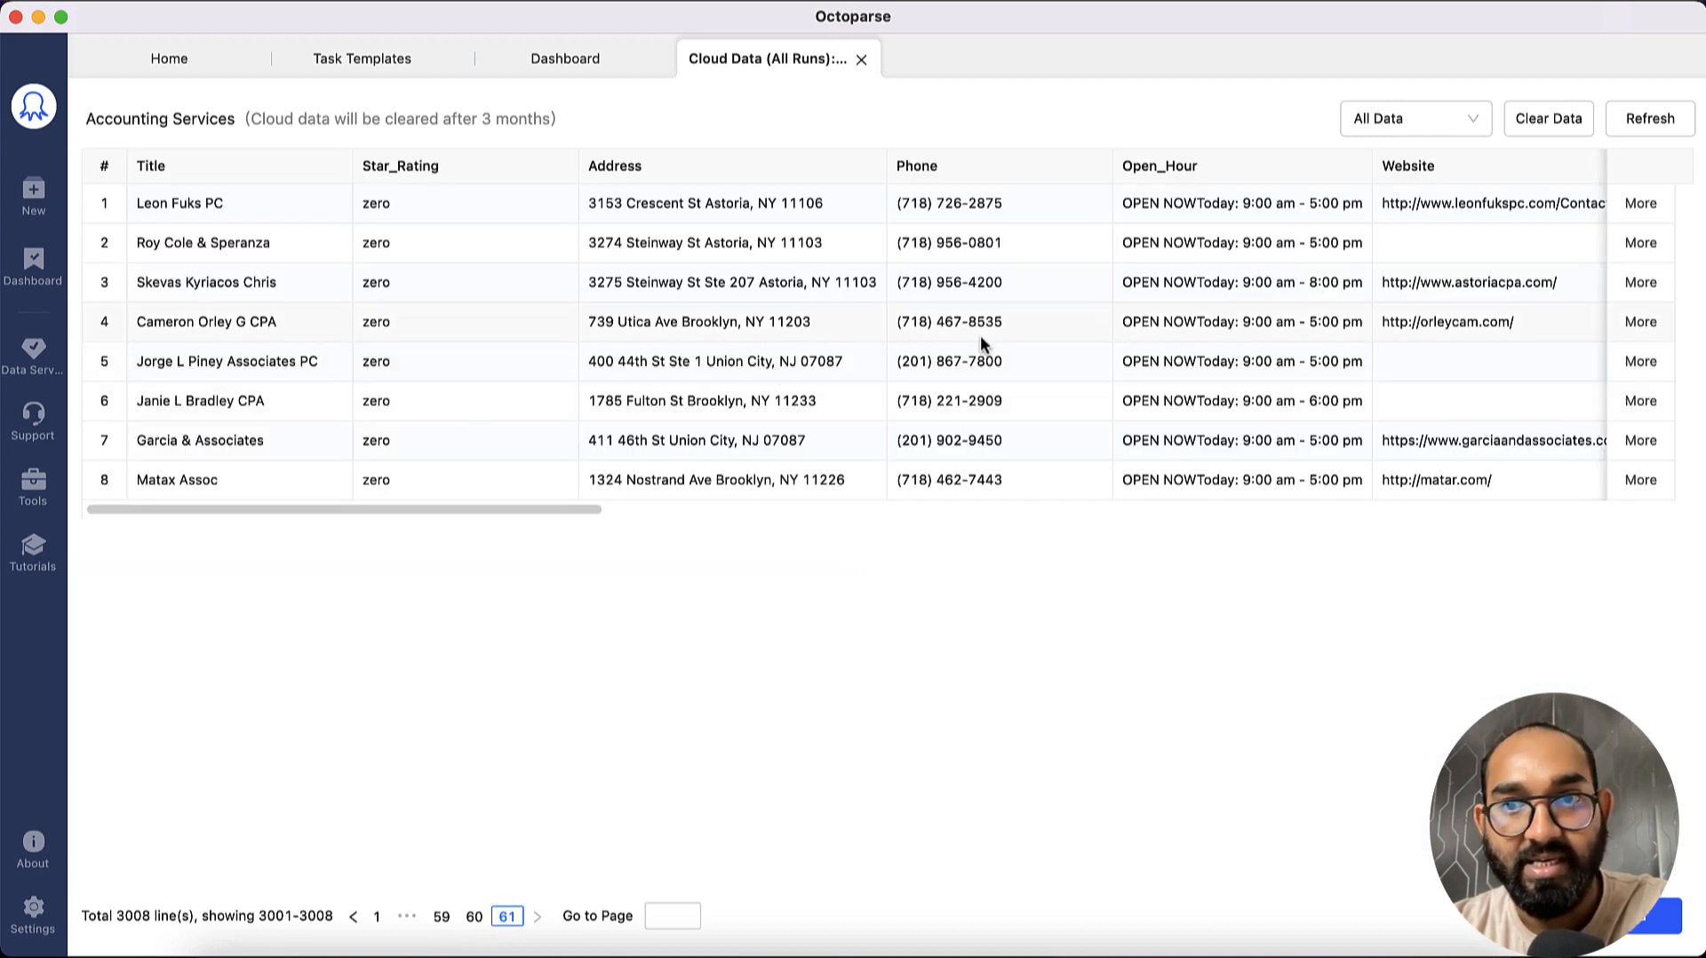
{"action": "scroll", "coordinate": [981, 338], "scroll_direction": "right", "scroll_amount": 5}
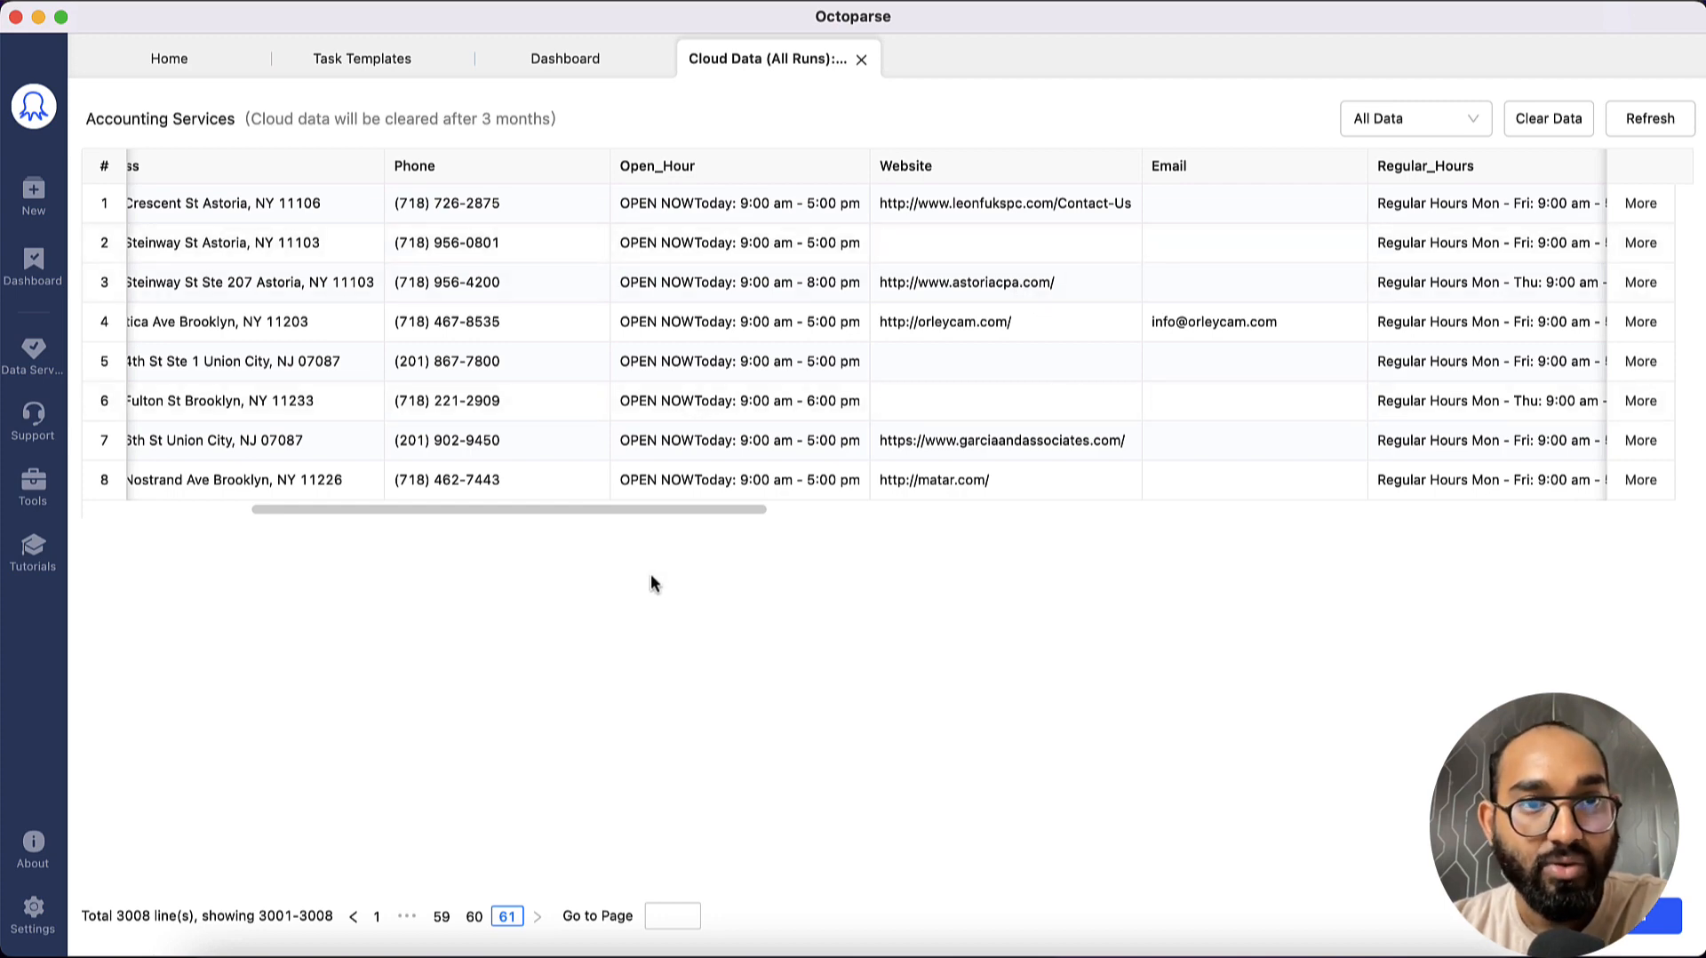
Open all cloud data of the running Yellowpages Businesses Information task, check its columns and refresh the extracted rows
{"action": "left_click", "coordinate": [601, 80]}
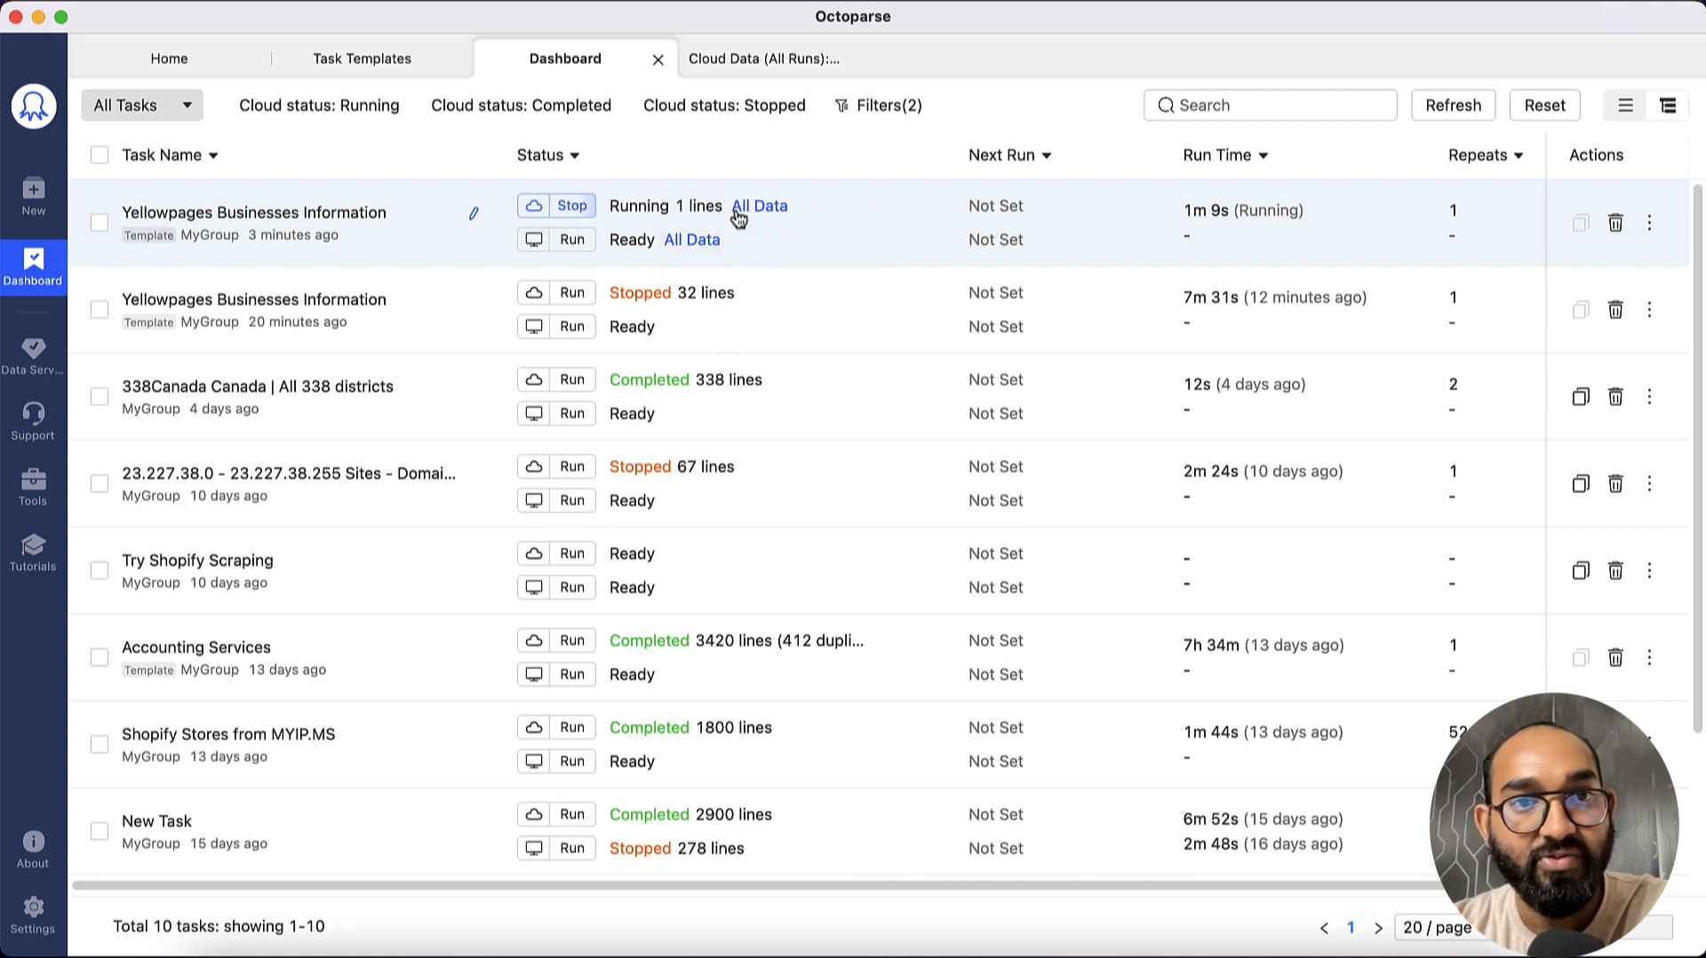
{"action": "left_click", "coordinate": [787, 214]}
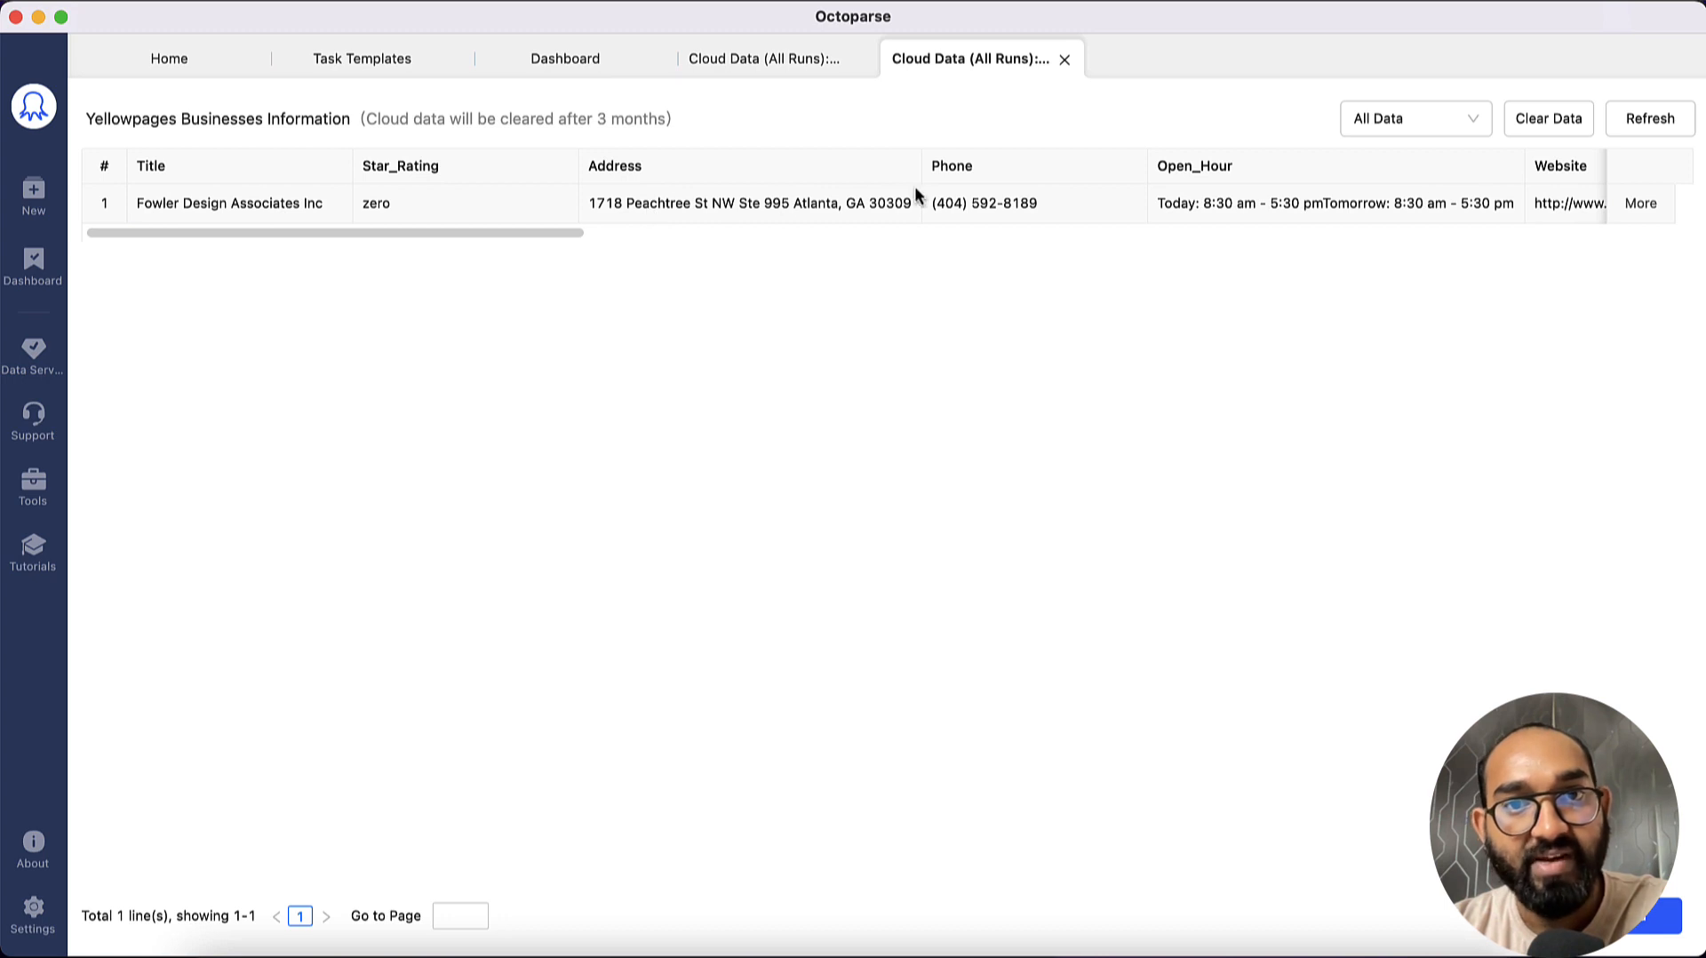
{"action": "left_click_drag", "start_coordinate": [563, 232], "coordinate": [1477, 232]}
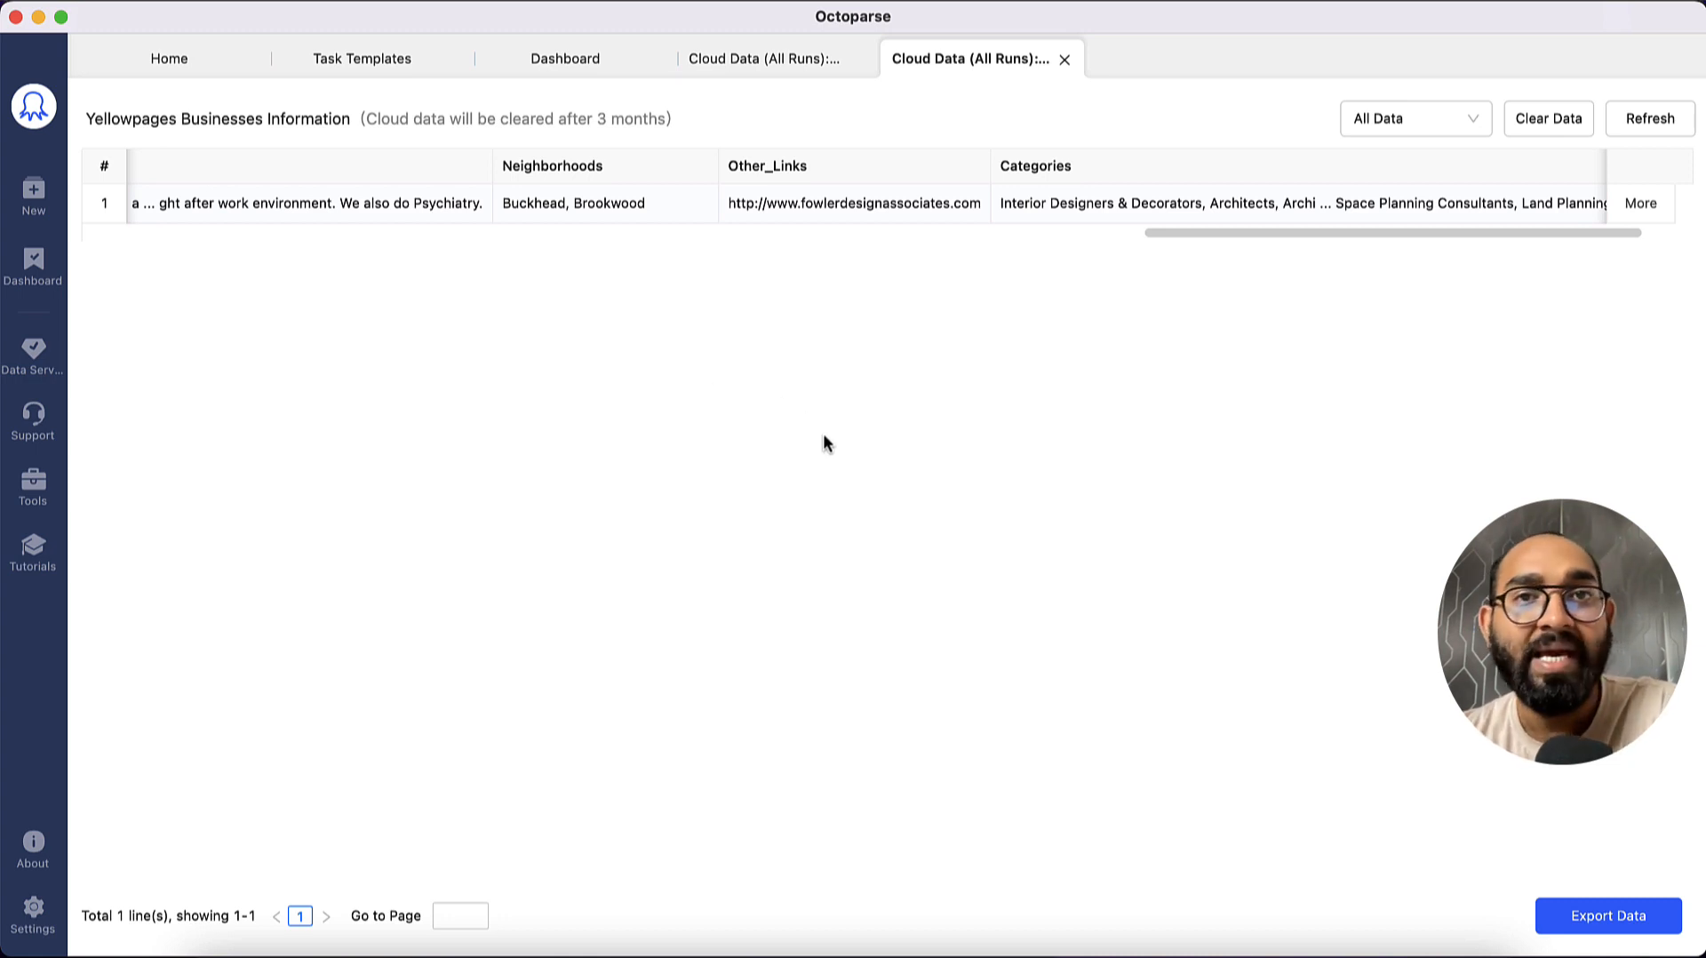
{"action": "left_click", "coordinate": [1635, 132]}
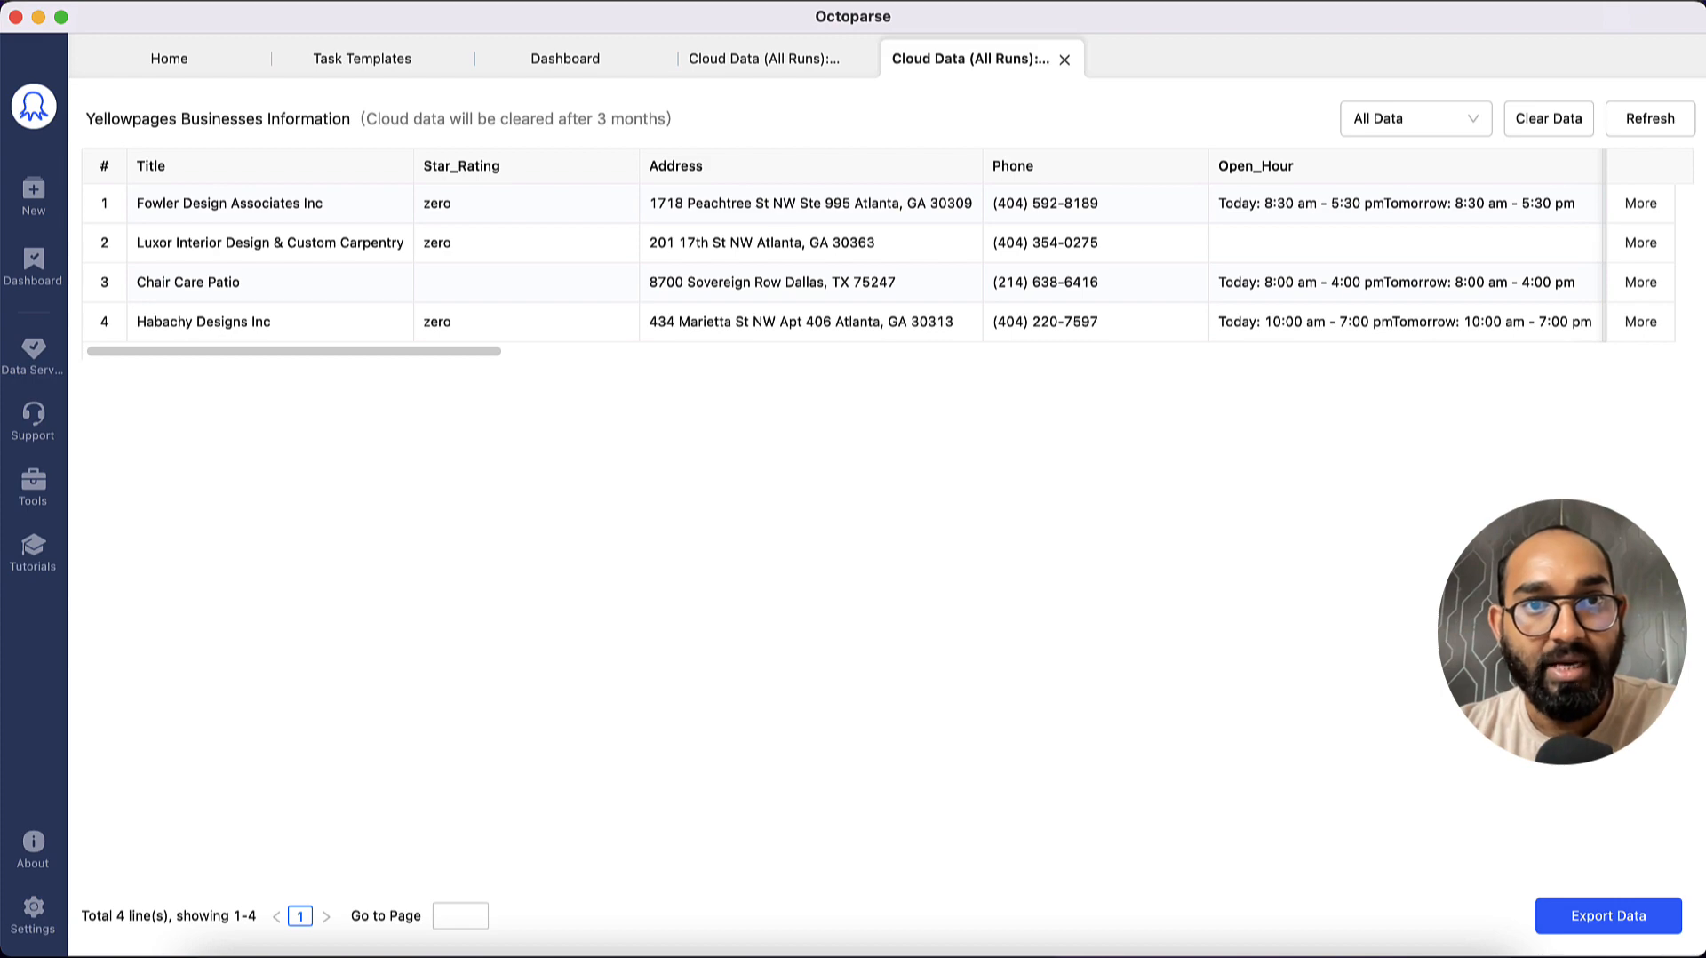
Return to the dashboard, review the task list and open all cloud data of the completed Accounting Services task
{"action": "left_click", "coordinate": [744, 60]}
{"action": "left_click", "coordinate": [554, 69]}
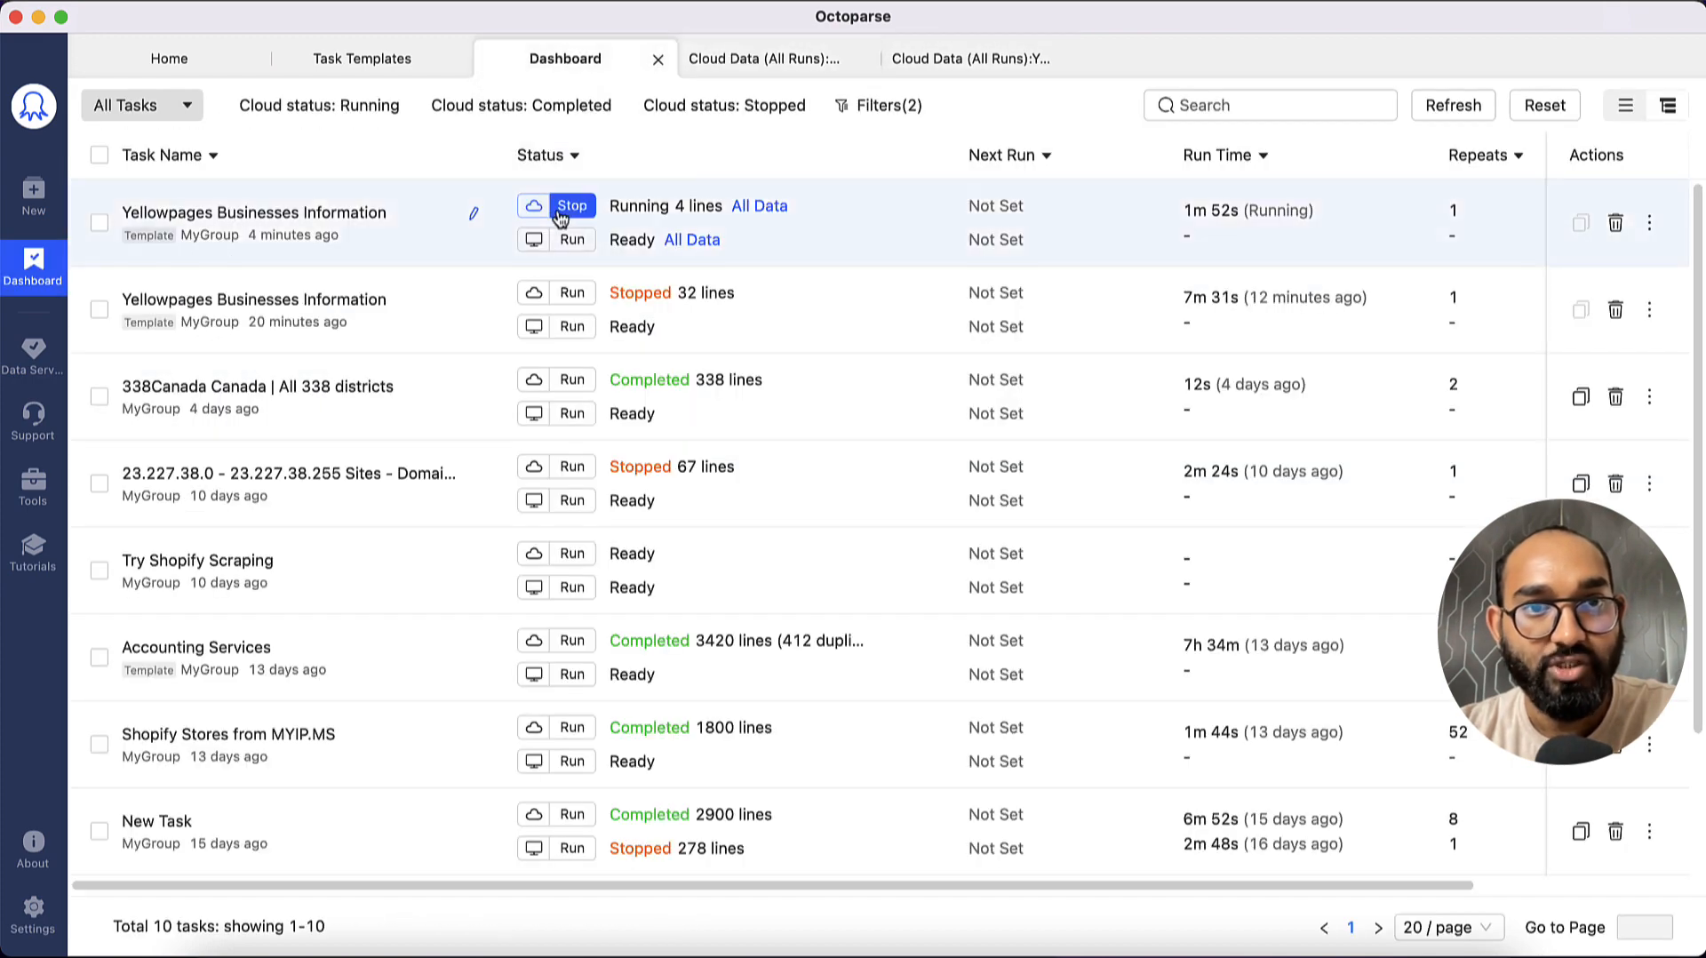
{"action": "scroll", "coordinate": [764, 449], "scroll_direction": "down", "scroll_amount": 3}
{"action": "scroll", "coordinate": [764, 449], "scroll_direction": "down", "scroll_amount": 1}
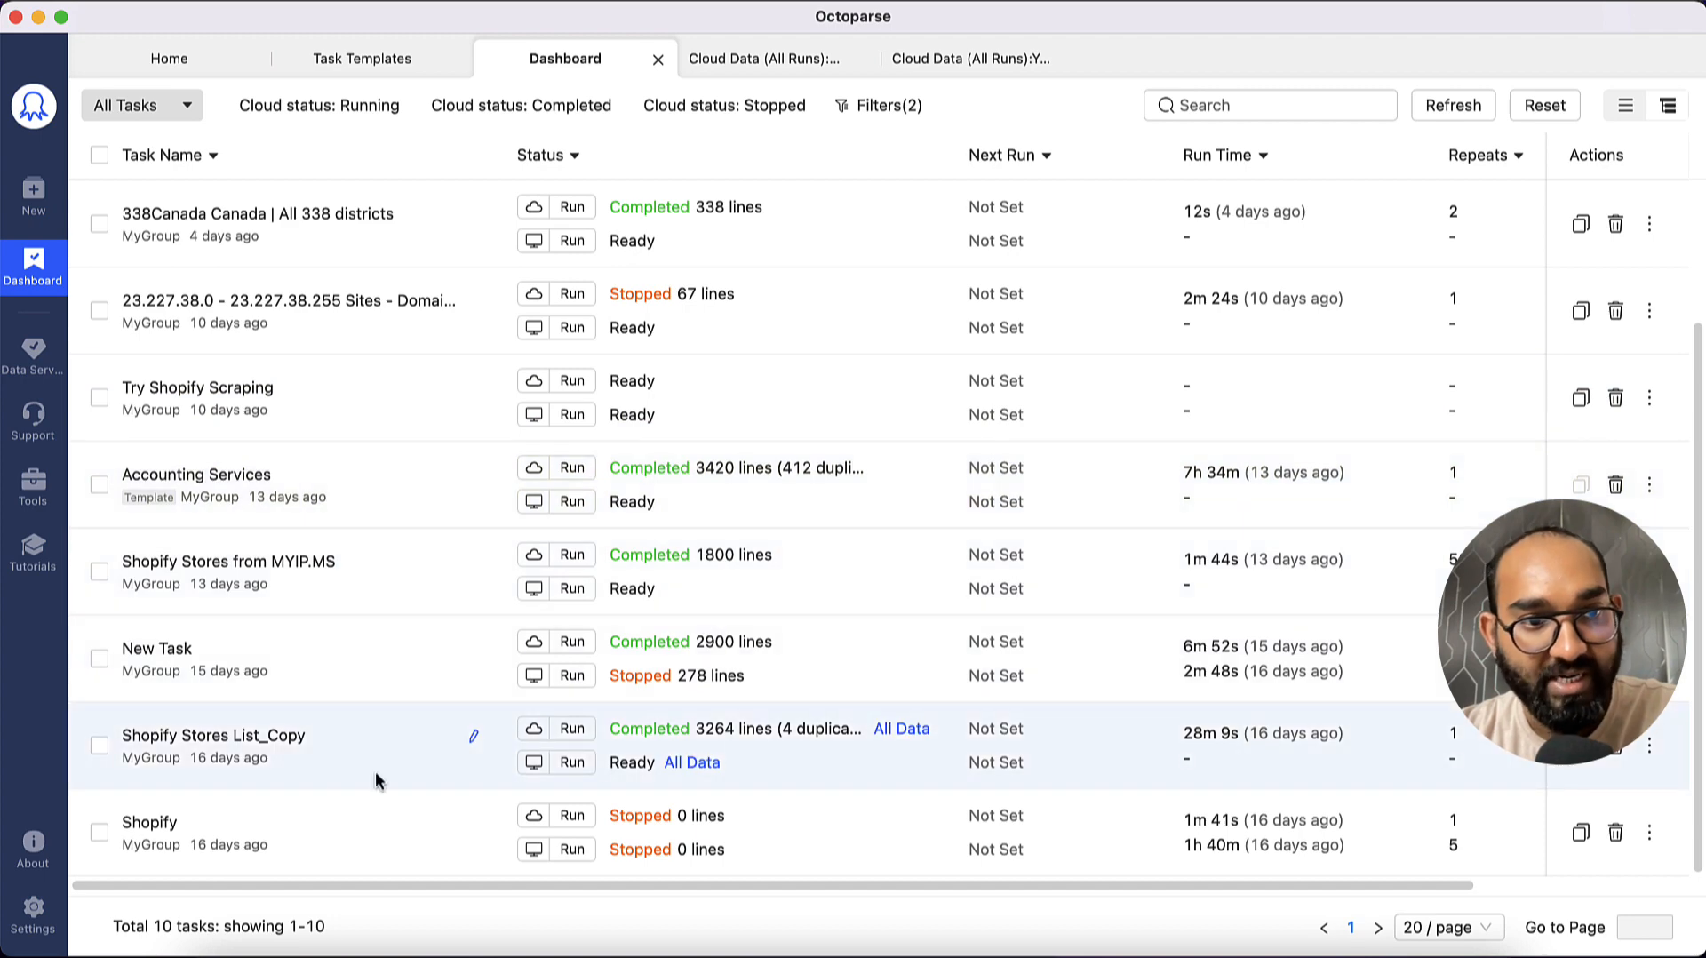
{"action": "scroll", "coordinate": [851, 460], "scroll_direction": "up", "scroll_amount": 4}
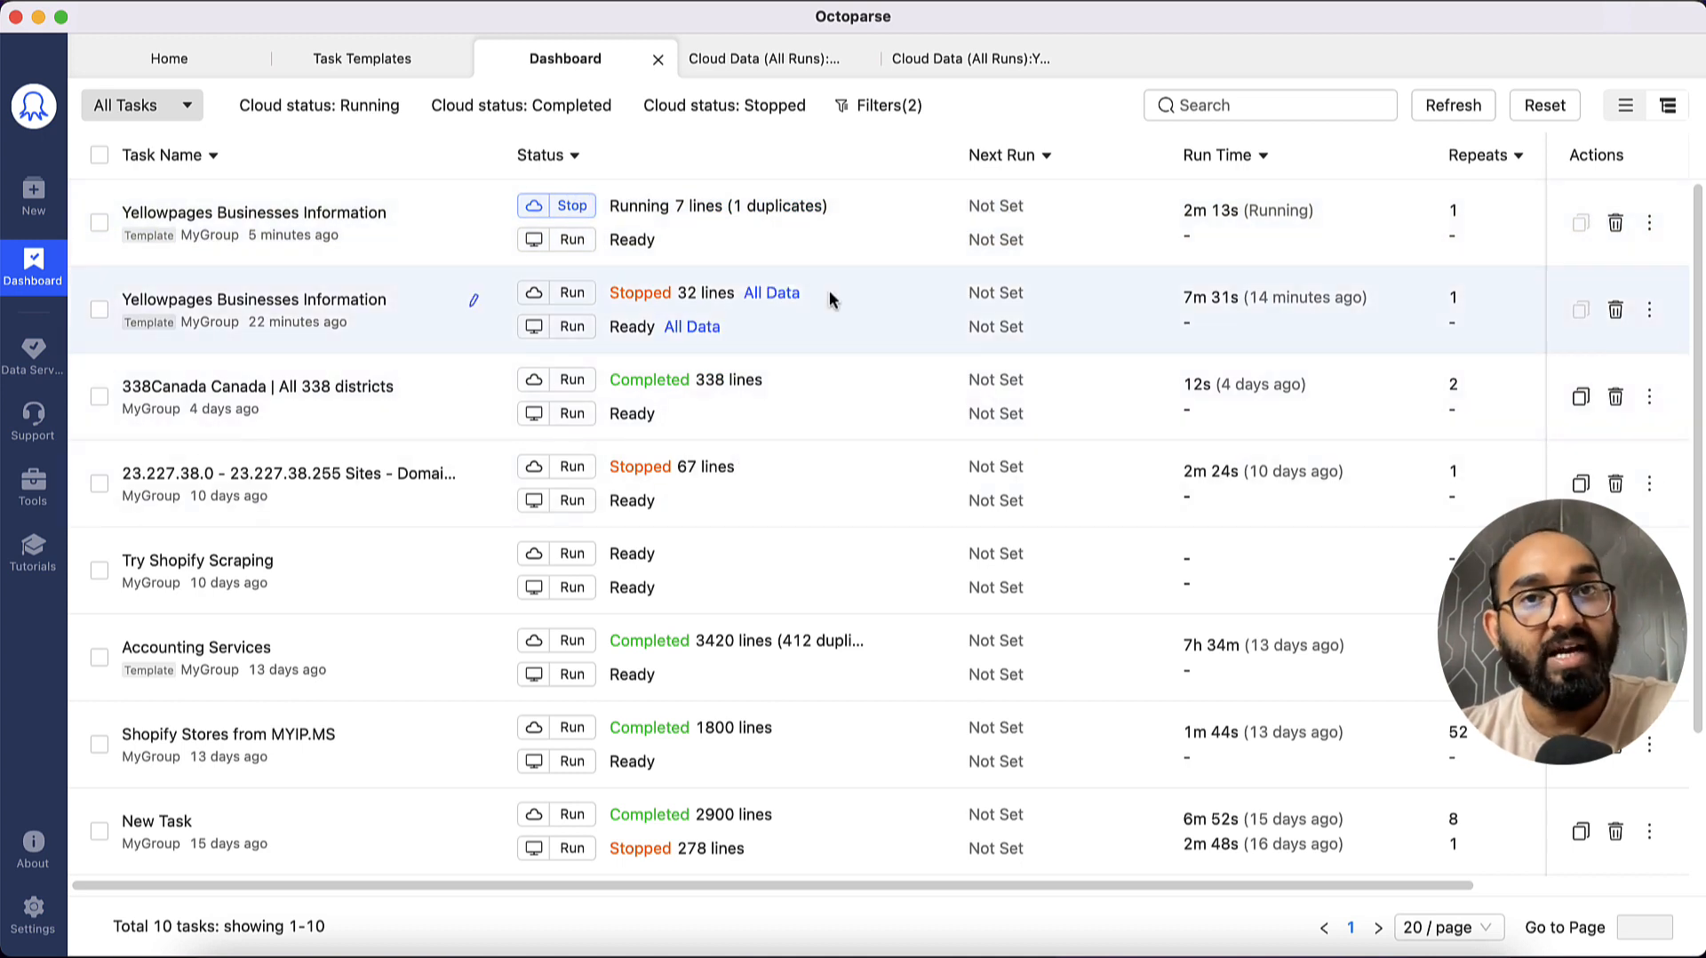
{"action": "scroll", "coordinate": [841, 511], "scroll_direction": "down", "scroll_amount": 3}
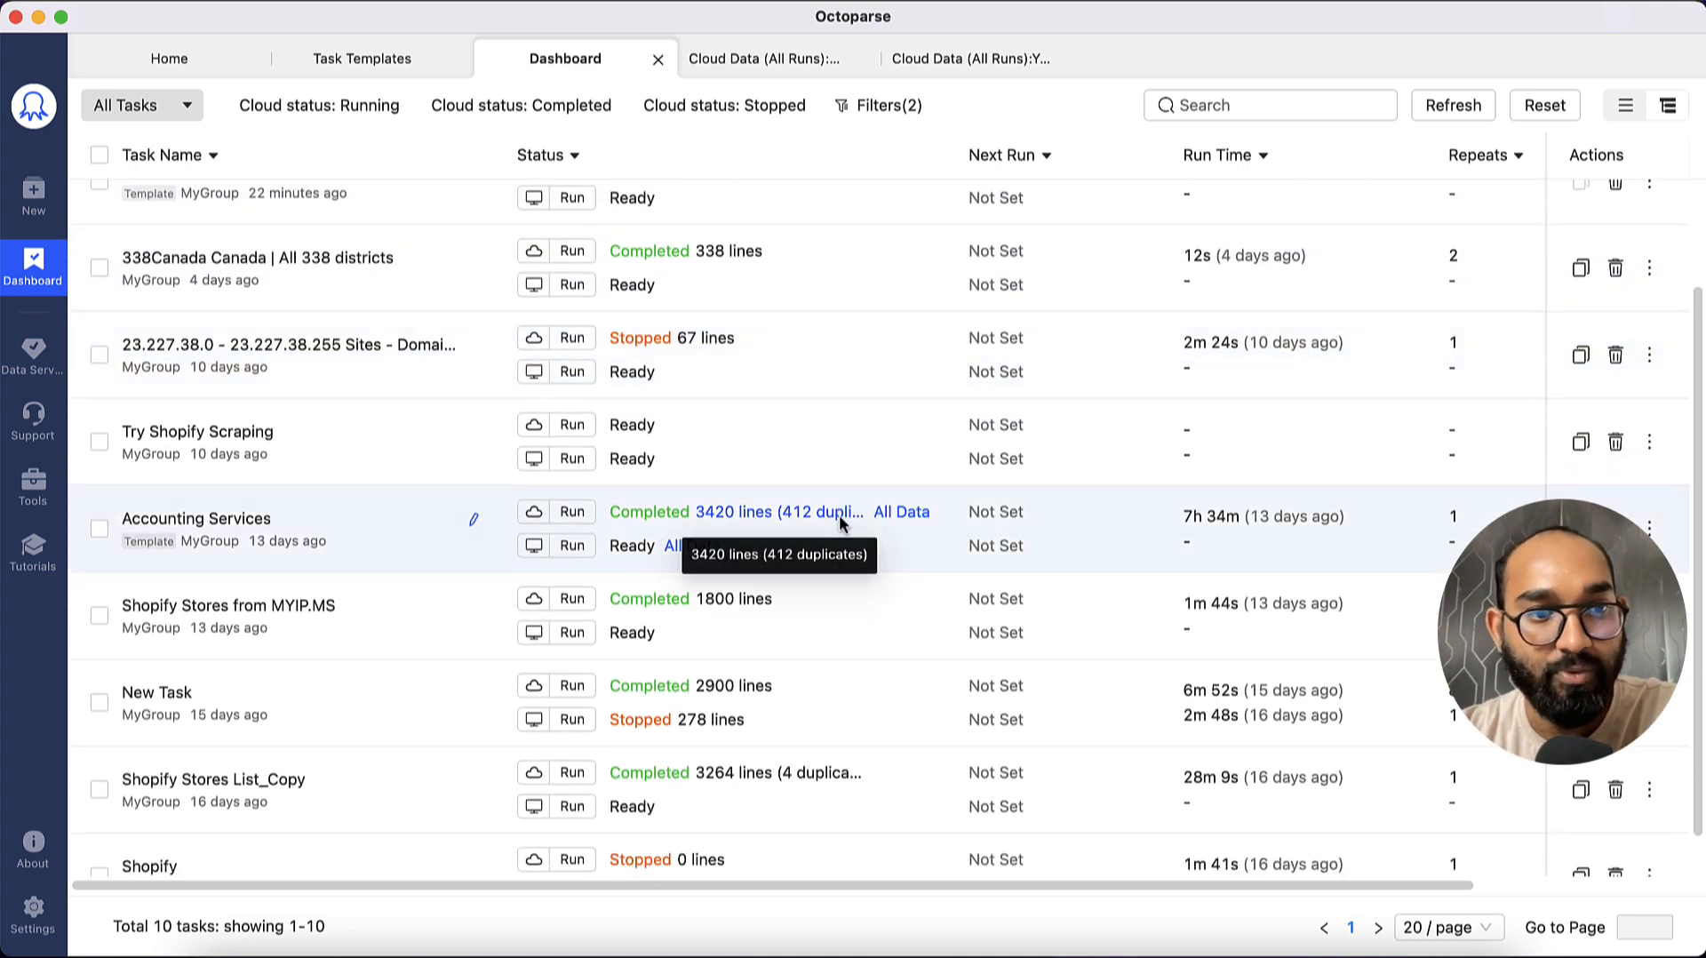
{"action": "scroll", "coordinate": [342, 629], "scroll_direction": "down", "scroll_amount": 1}
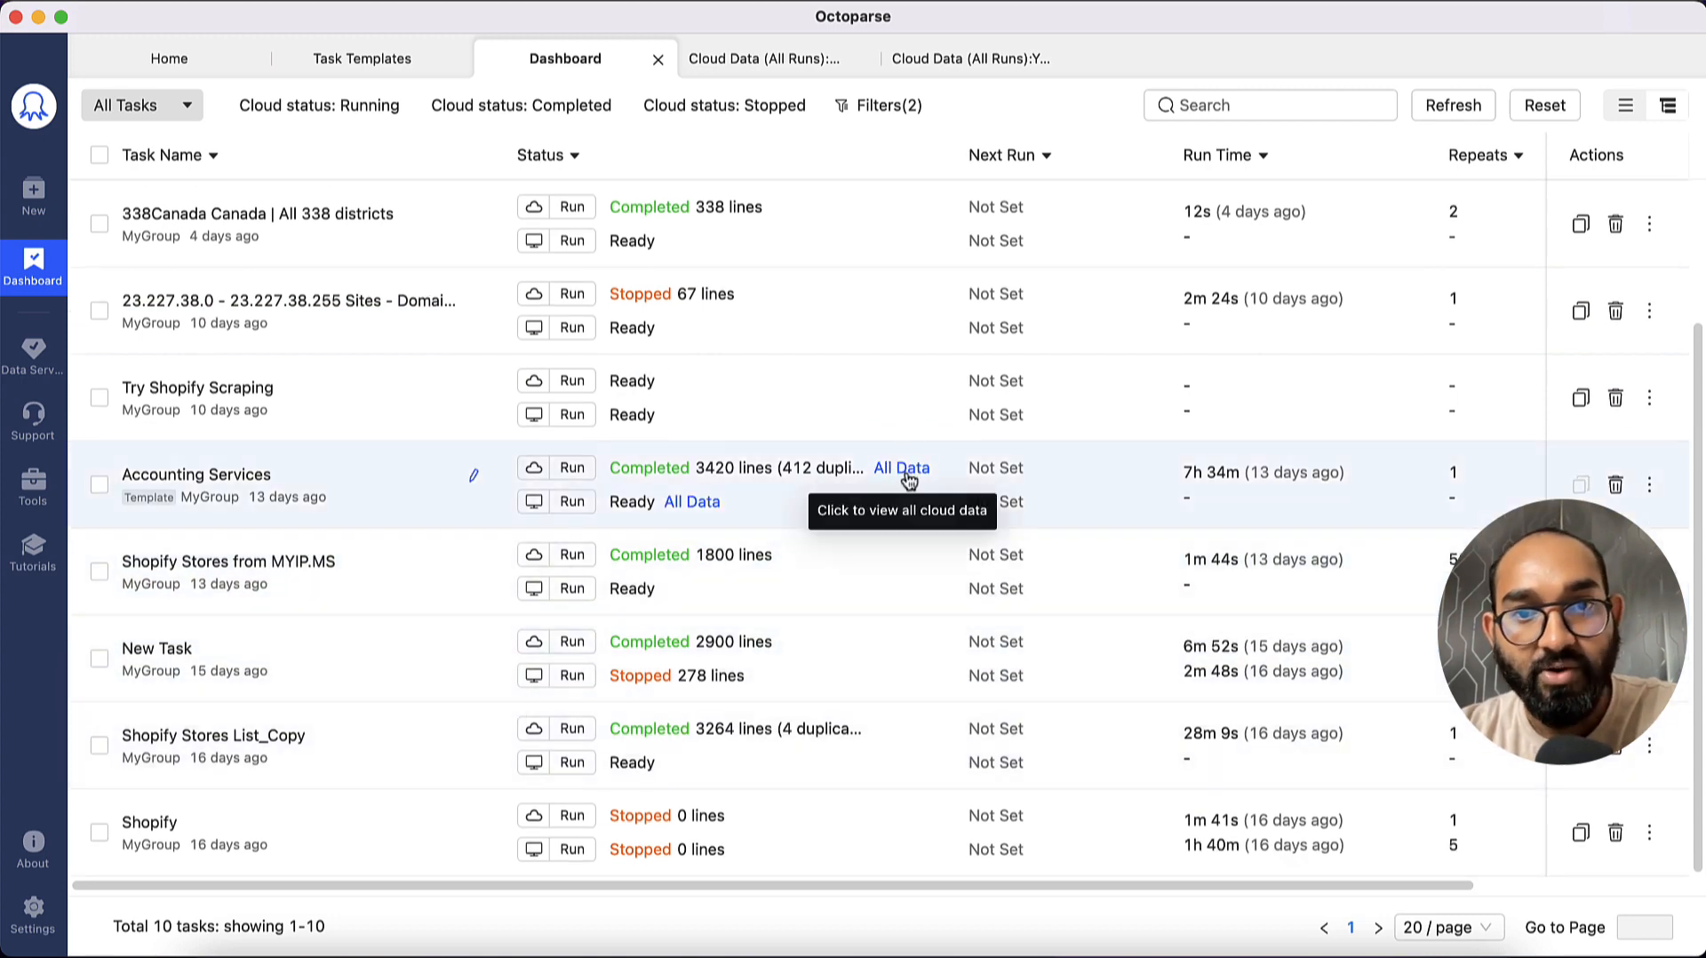
{"action": "left_click", "coordinate": [908, 480]}
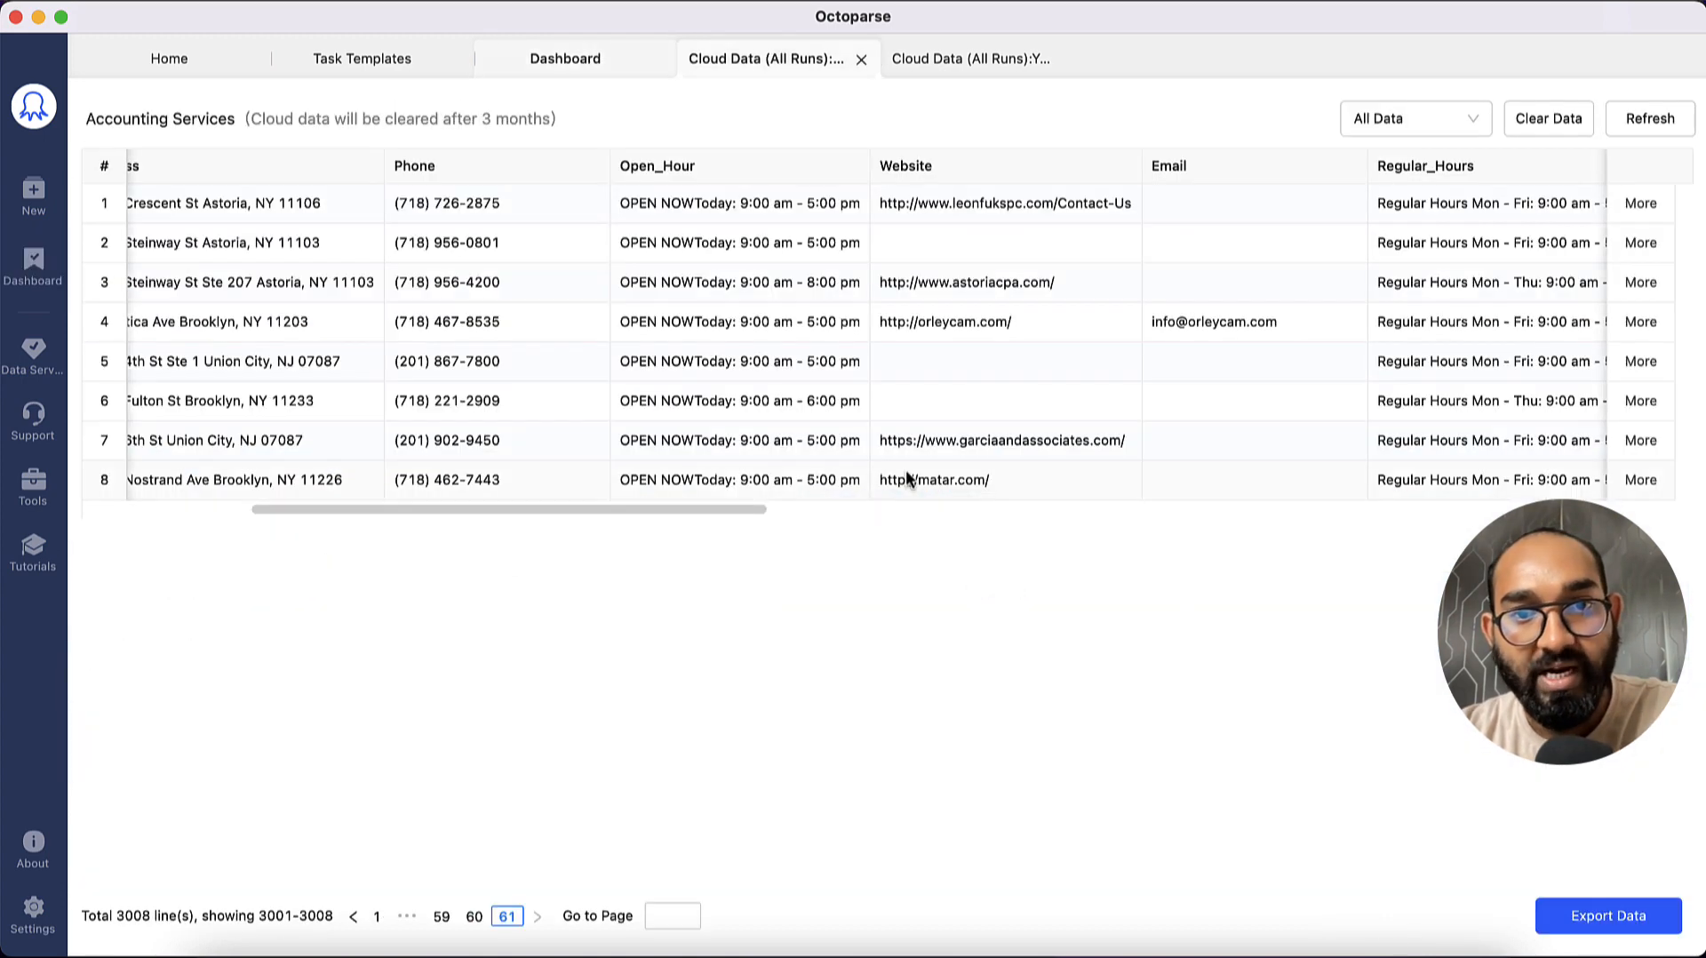
Export all Accounting Services cloud data as a CSV file named "Accounting Services" in the Downloads folder
{"action": "left_click", "coordinate": [1634, 930]}
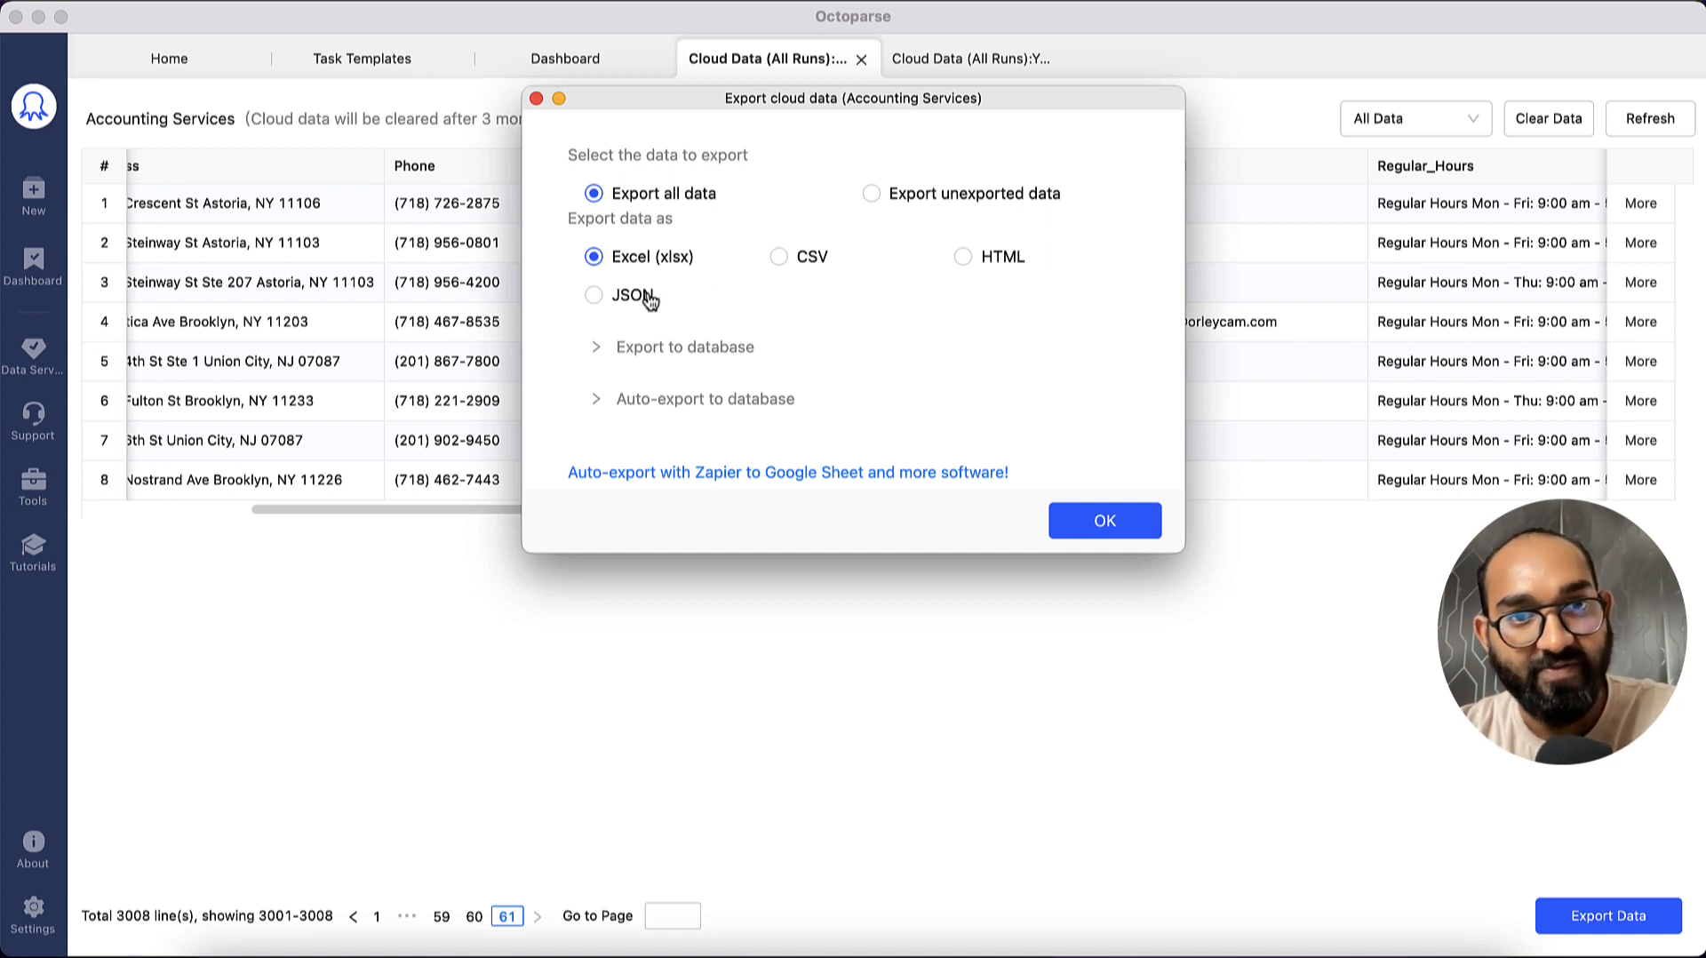
{"action": "left_click", "coordinate": [779, 259]}
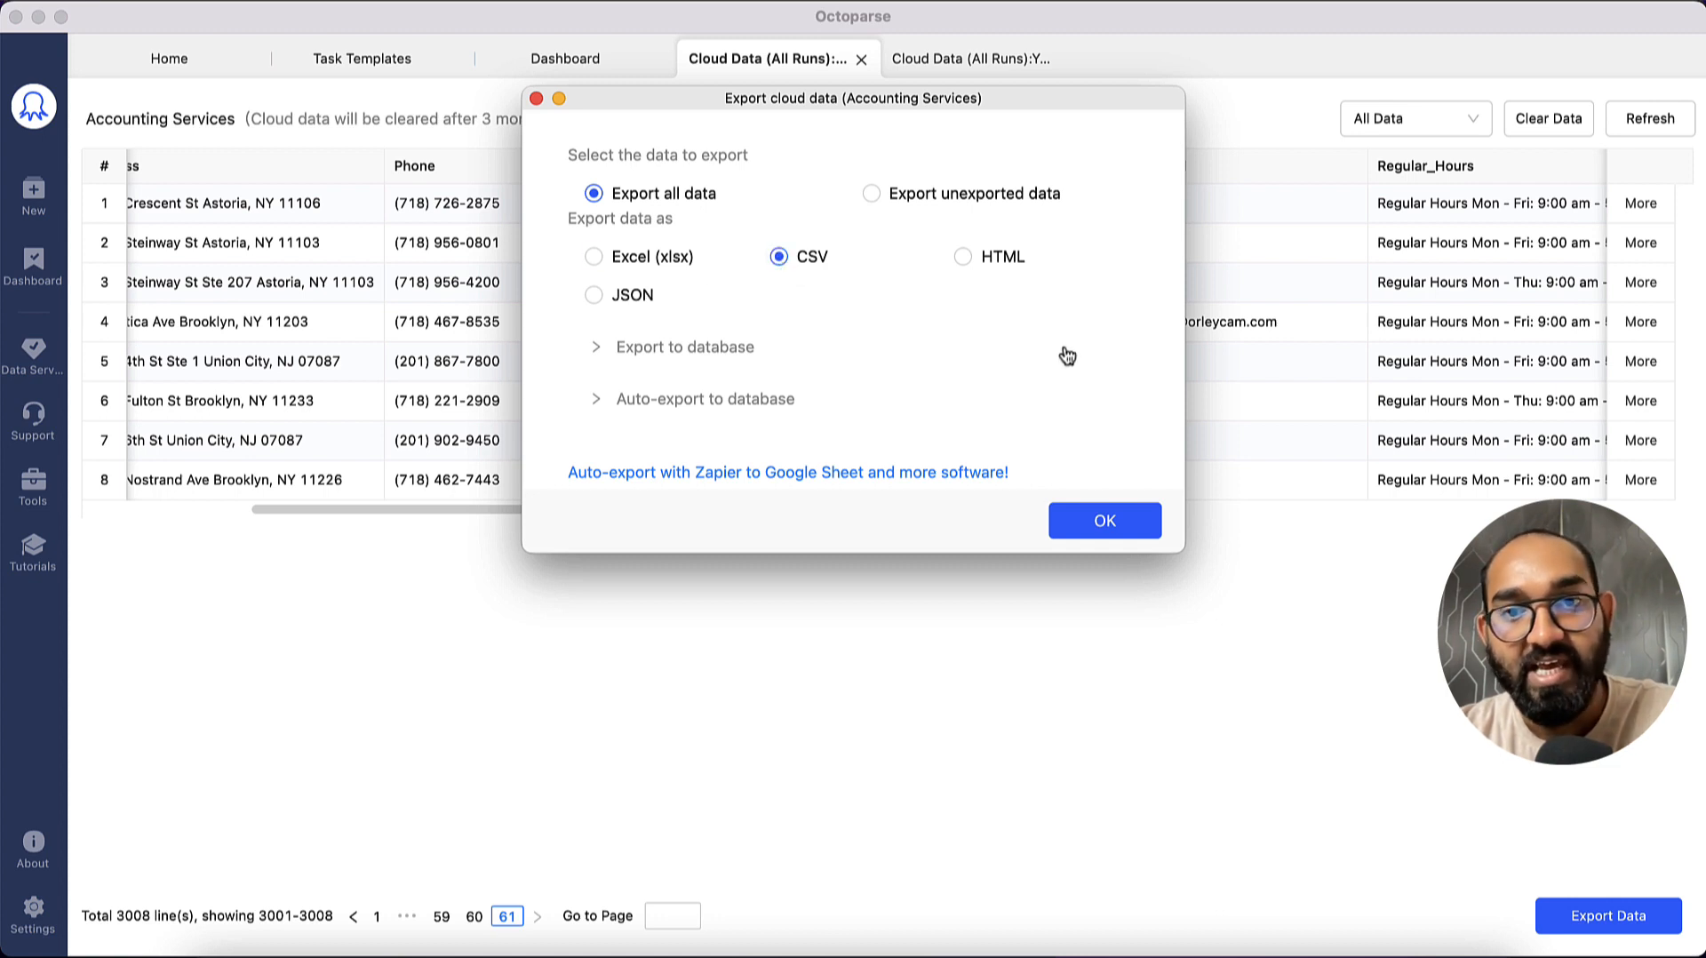
{"action": "left_click", "coordinate": [1103, 522]}
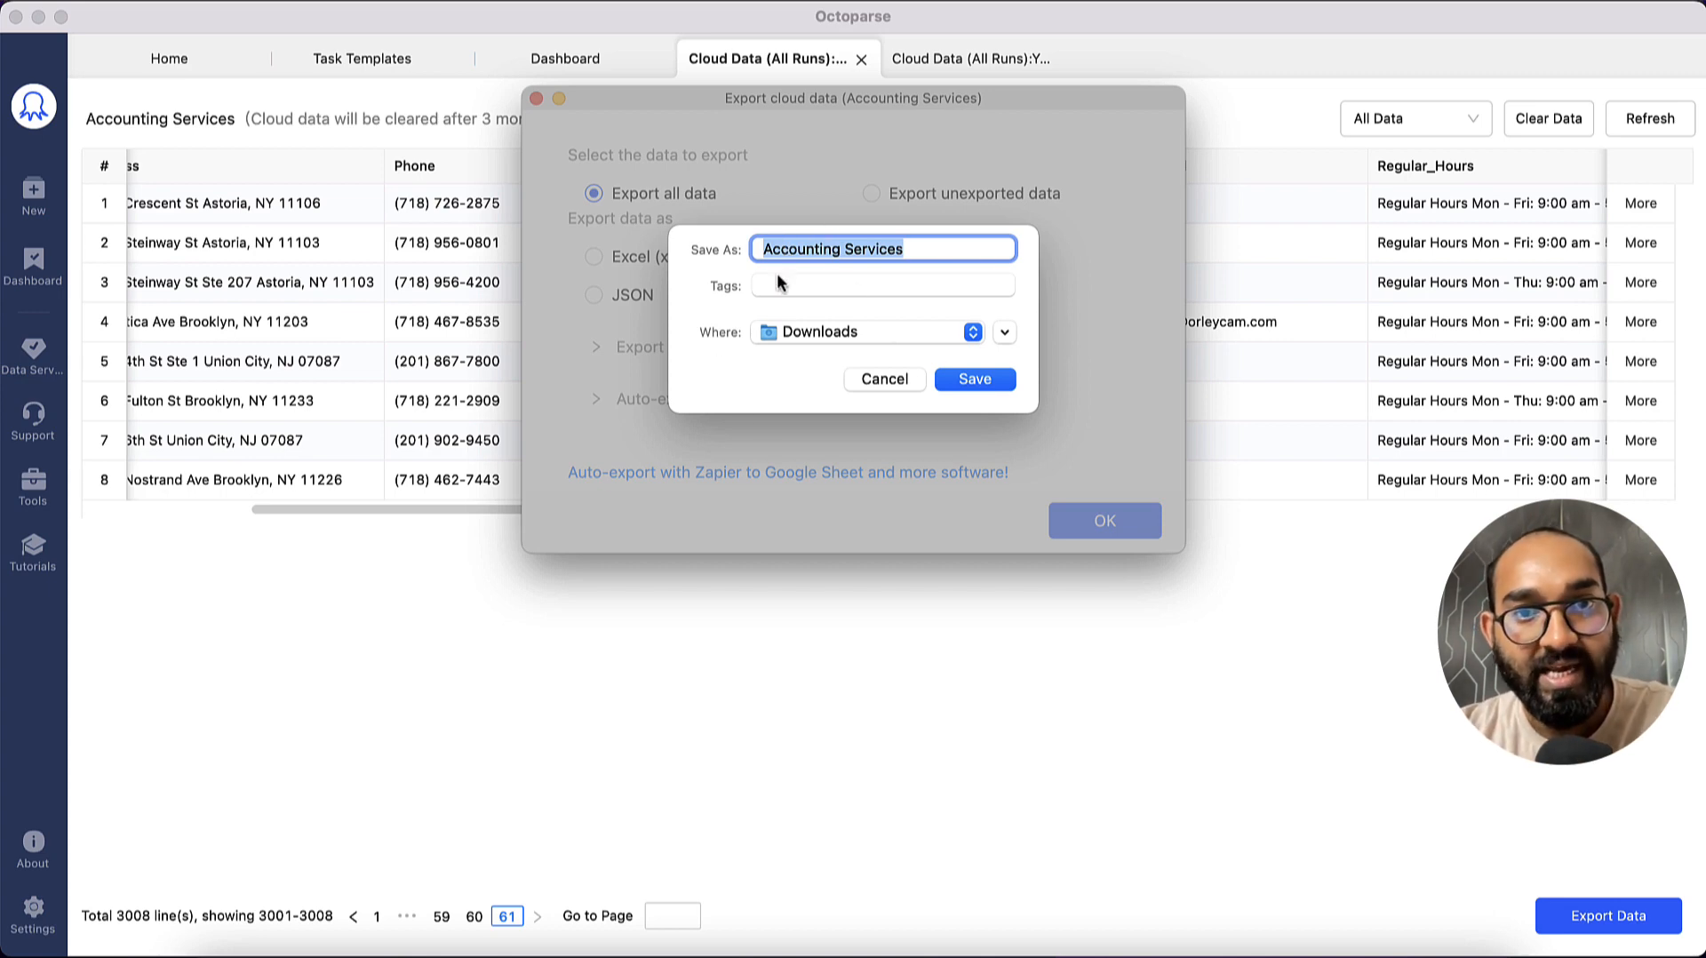
{"action": "left_click", "coordinate": [974, 379]}
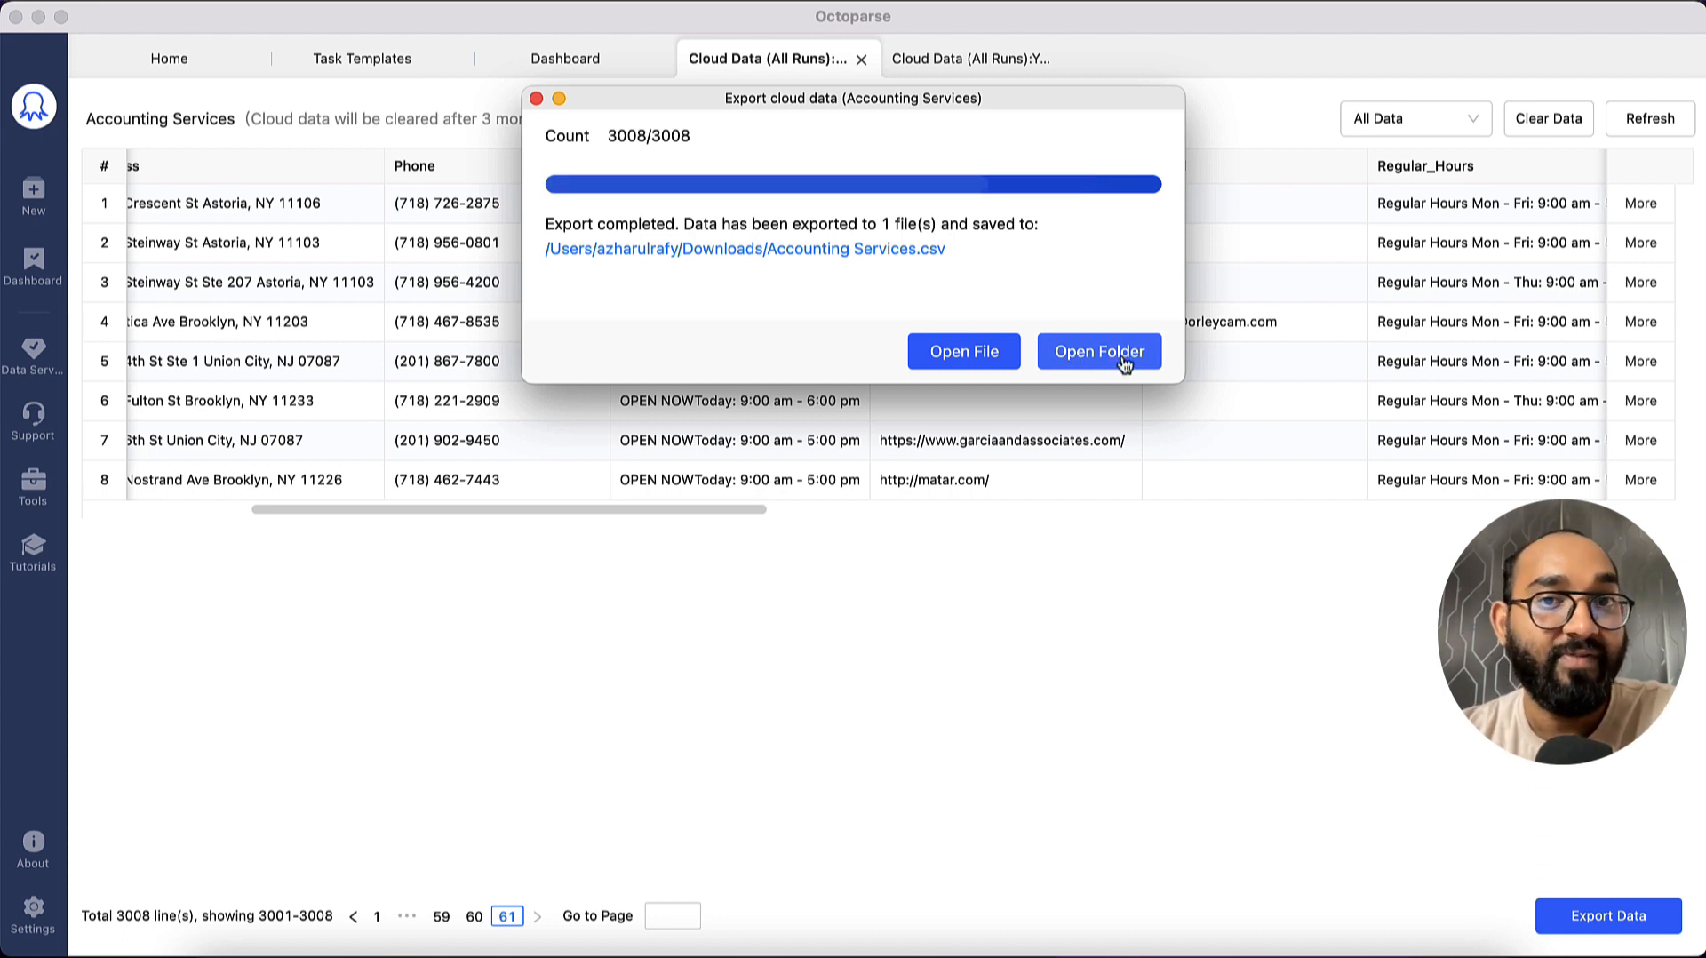
Open the exported Accounting Services file and examine its columns from Title across to Other_Links
{"action": "left_click", "coordinate": [943, 363]}
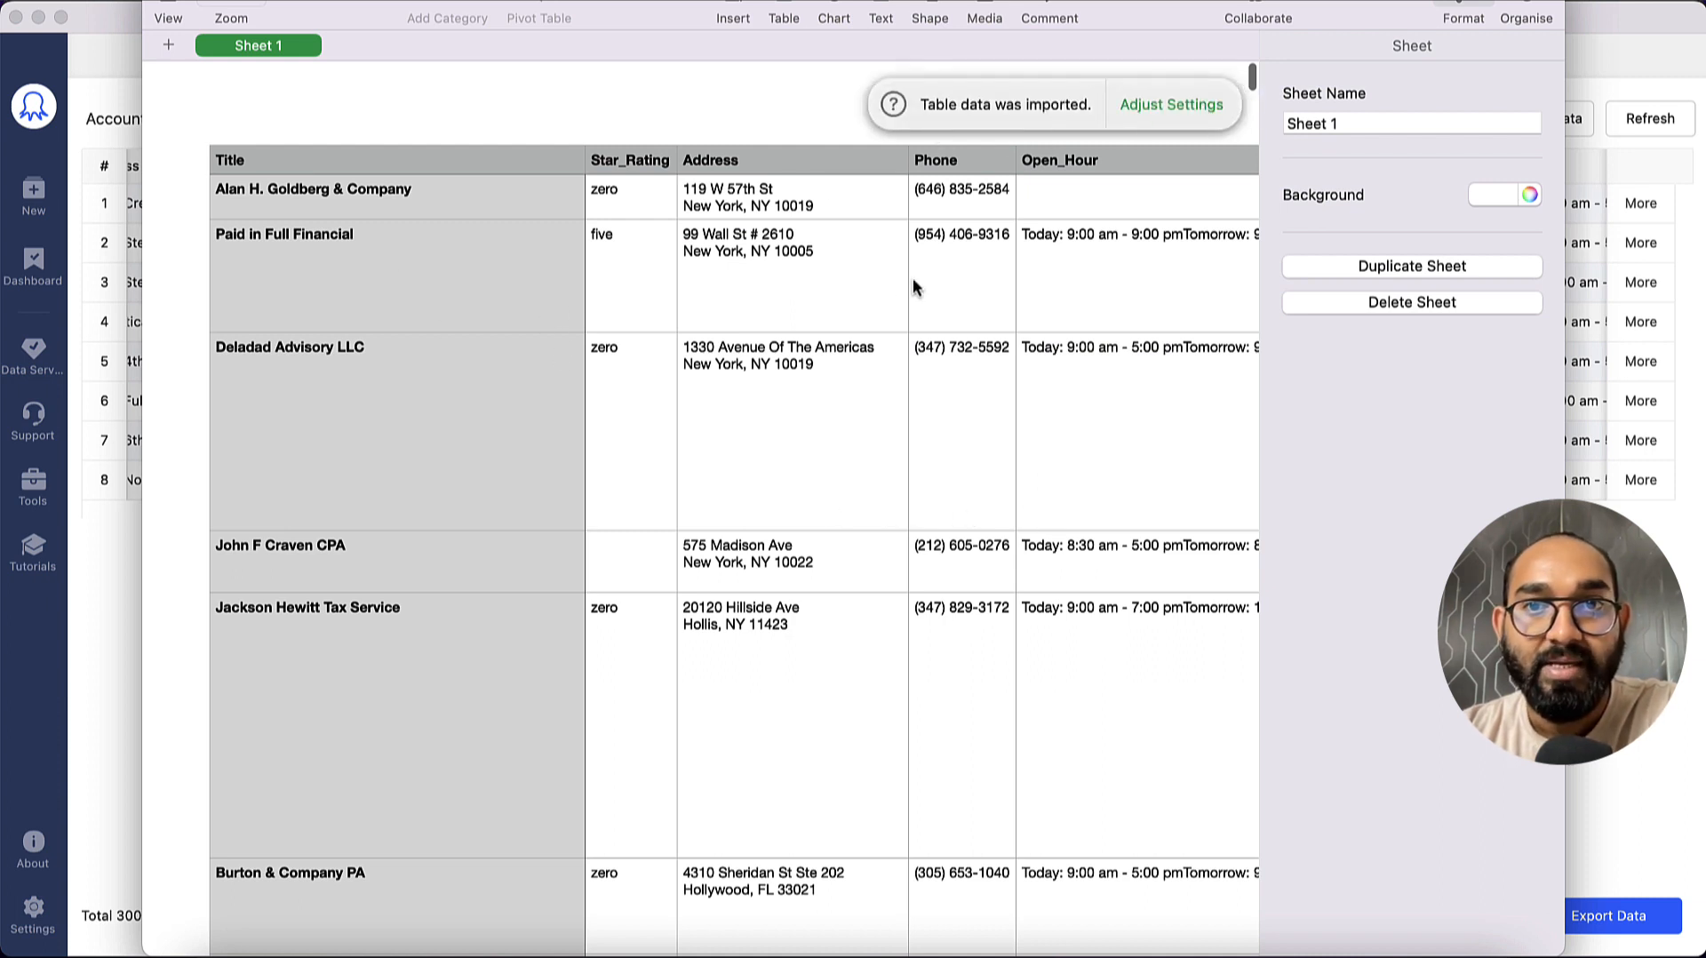
{"action": "left_click", "coordinate": [343, 208]}
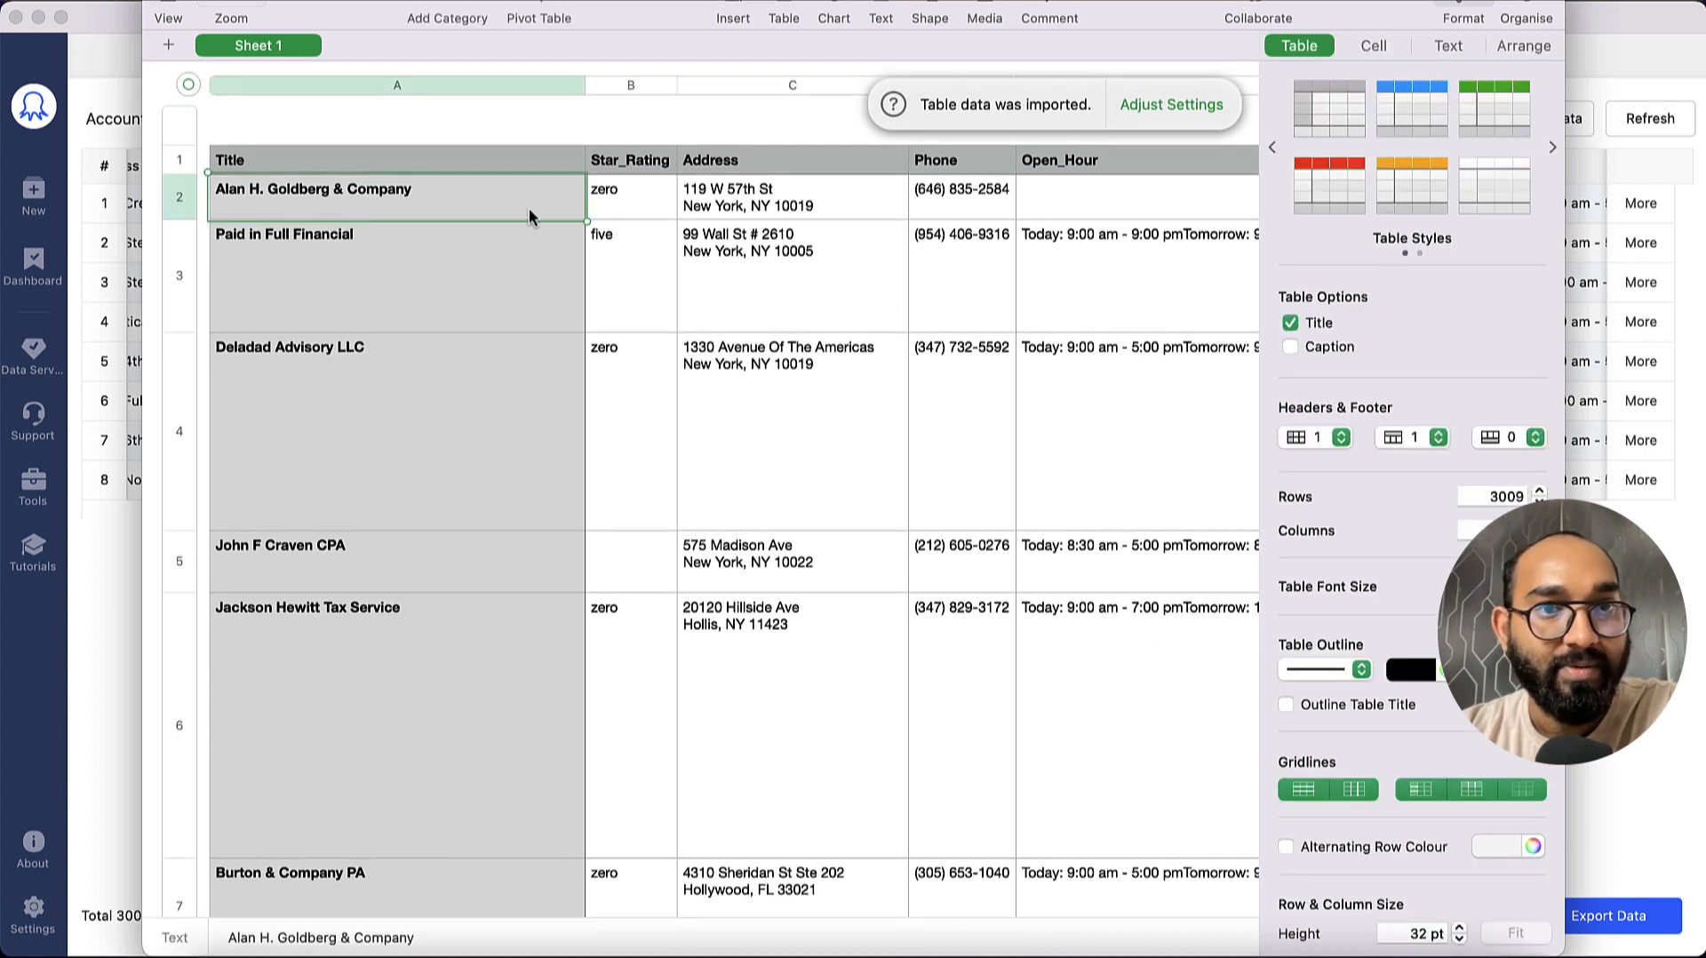
{"action": "left_click", "coordinate": [626, 193]}
{"action": "scroll", "coordinate": [835, 196], "scroll_direction": "right", "scroll_amount": 10}
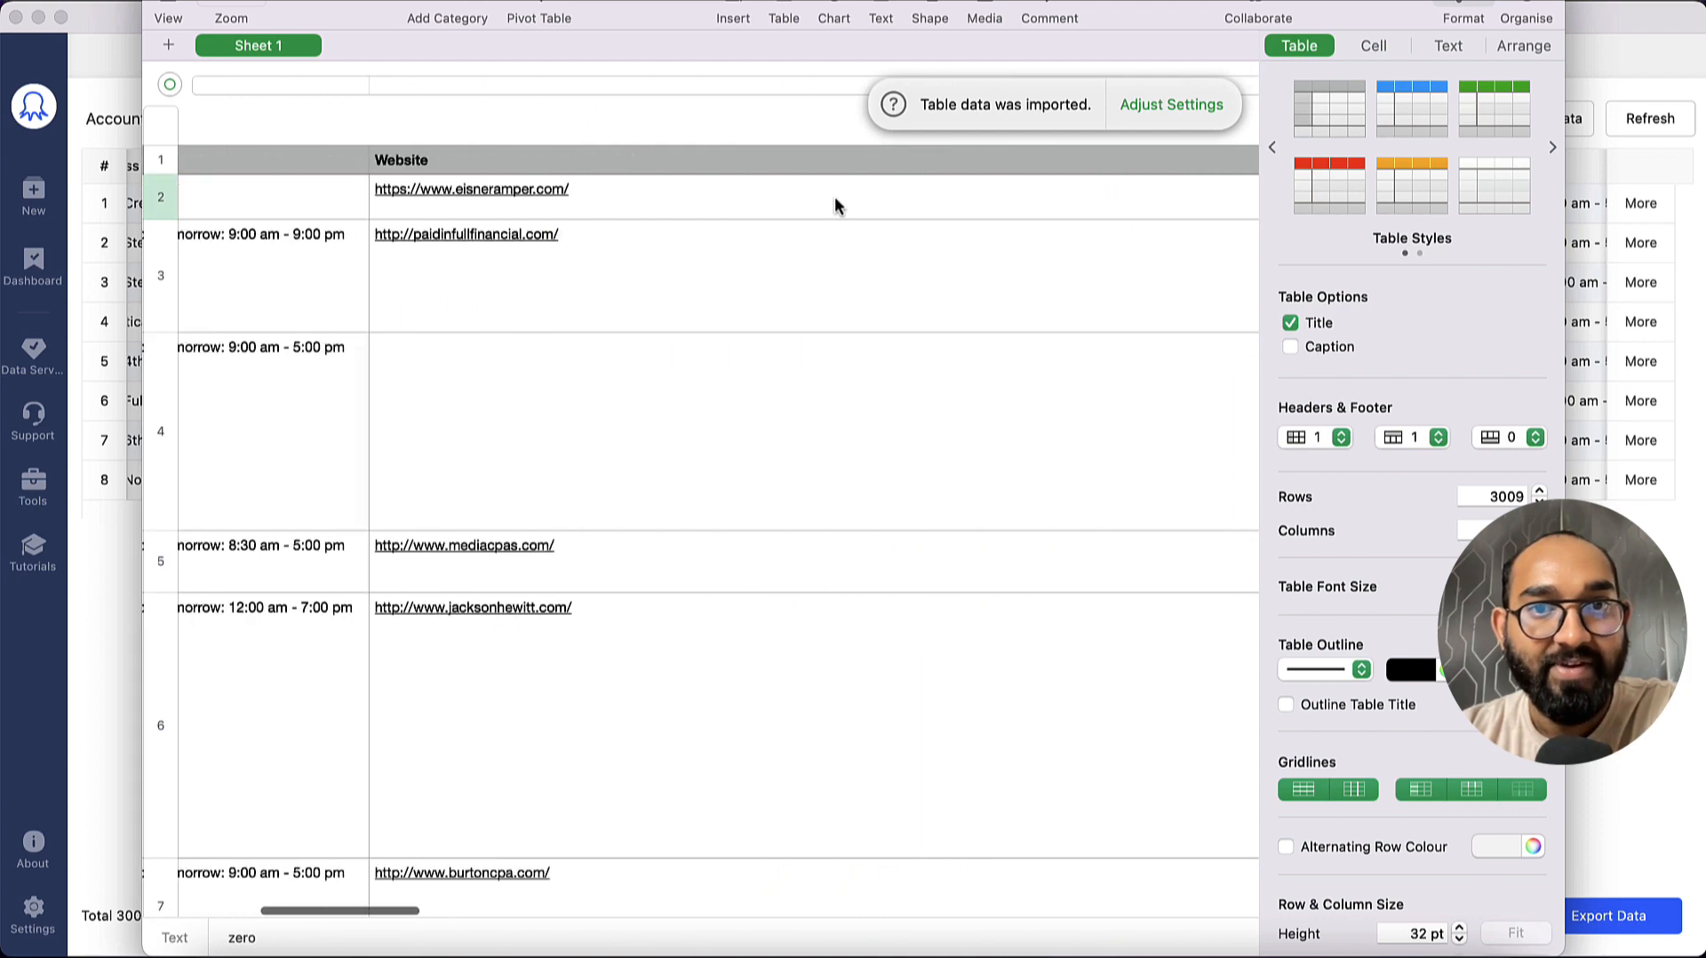
{"action": "scroll", "coordinate": [834, 195], "scroll_direction": "right", "scroll_amount": 15}
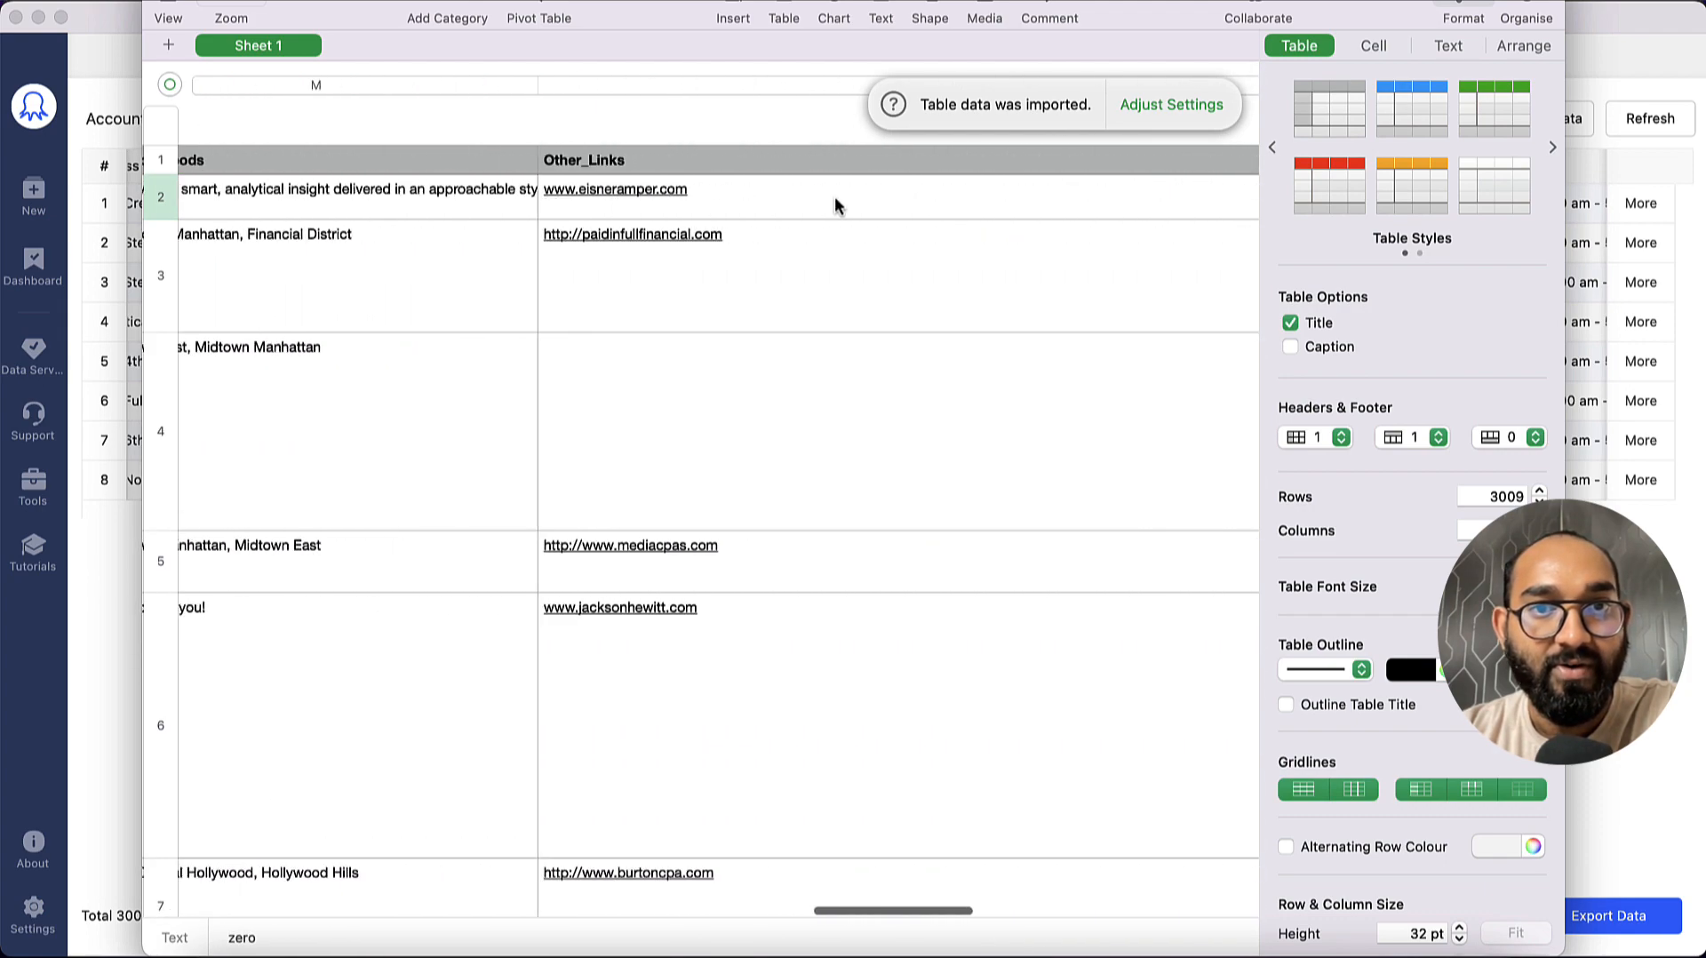
{"action": "scroll", "coordinate": [834, 196], "scroll_direction": "left", "scroll_amount": 10}
{"action": "scroll", "coordinate": [578, 298], "scroll_direction": "left", "scroll_amount": 10}
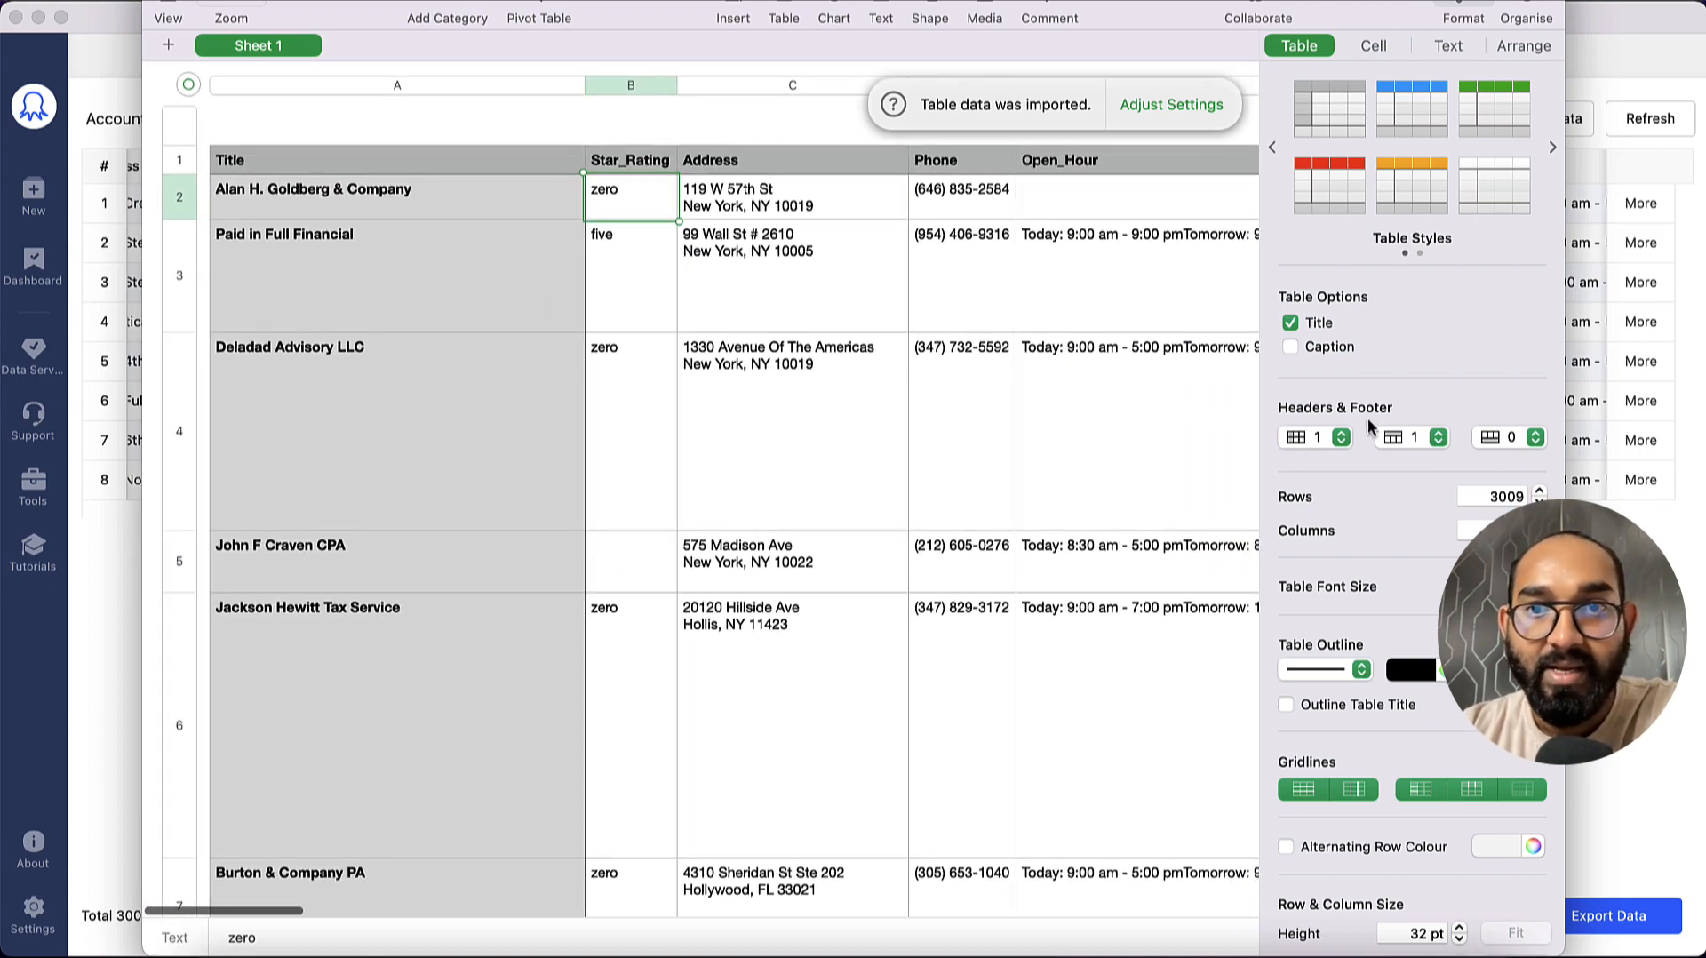
Look through the exported spreadsheet's business rows down to the last record and back up
{"action": "scroll", "coordinate": [802, 684], "scroll_direction": "down", "scroll_amount": 20}
{"action": "scroll", "coordinate": [802, 679], "scroll_direction": "down", "scroll_amount": 20}
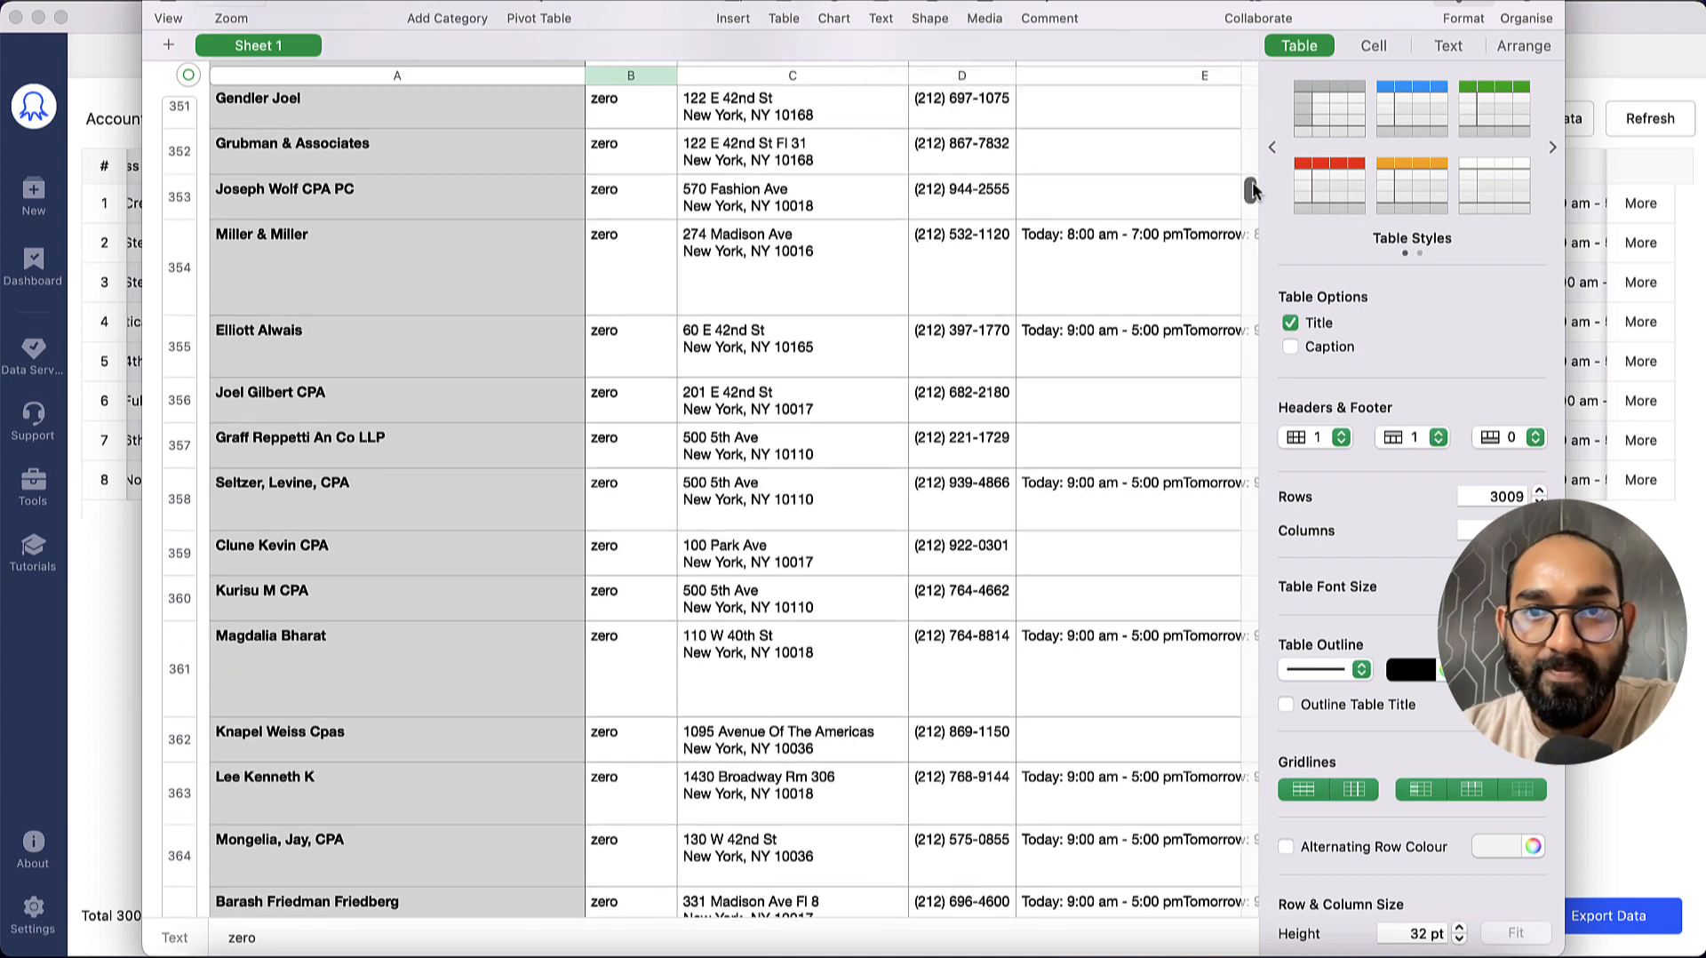
{"action": "left_click_drag", "start_coordinate": [1252, 189], "coordinate": [1250, 899]}
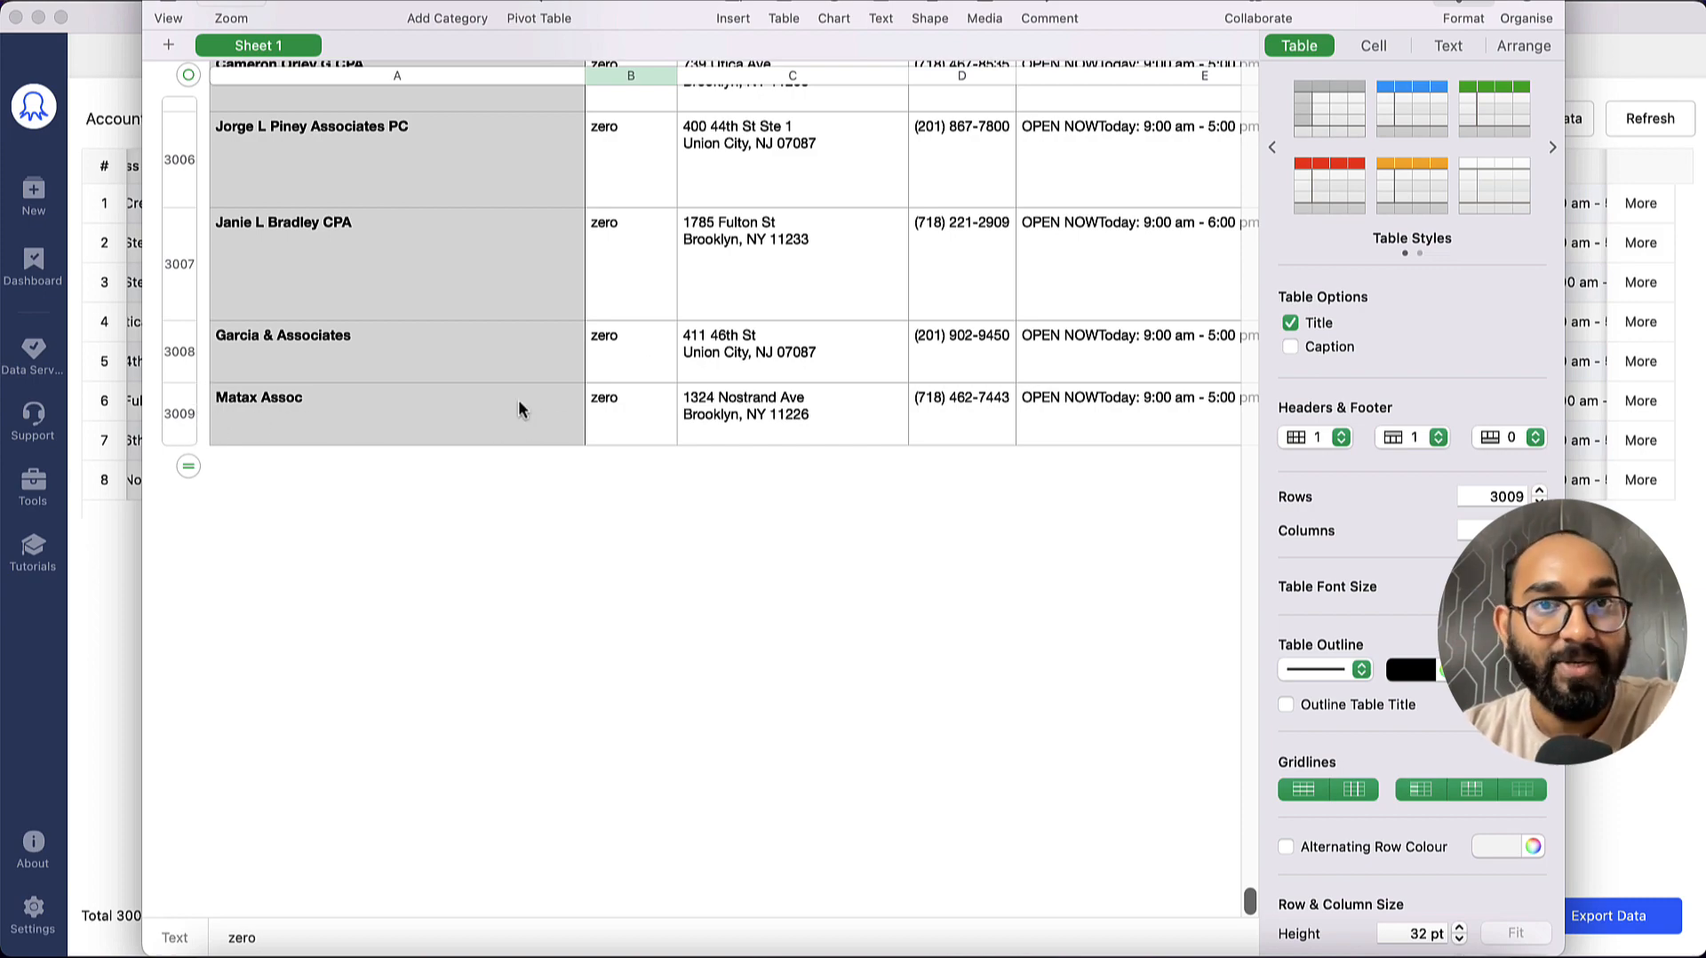
{"action": "scroll", "coordinate": [771, 399], "scroll_direction": "up", "scroll_amount": 15}
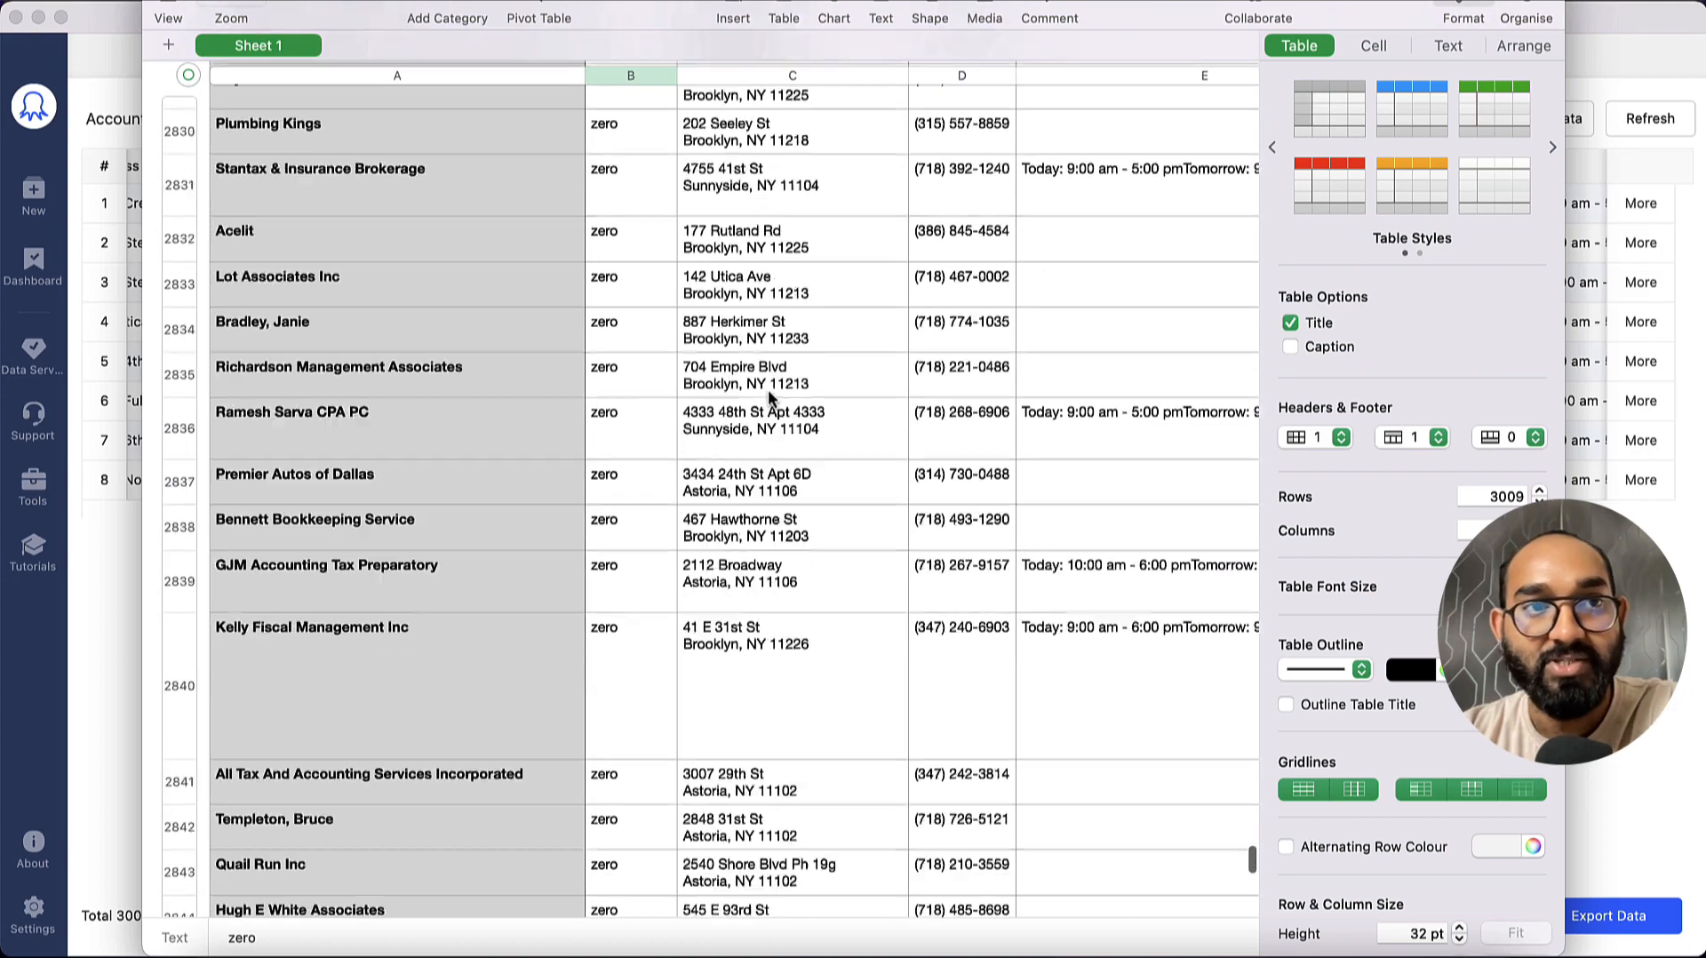
{"action": "scroll", "coordinate": [771, 399], "scroll_direction": "up", "scroll_amount": 3}
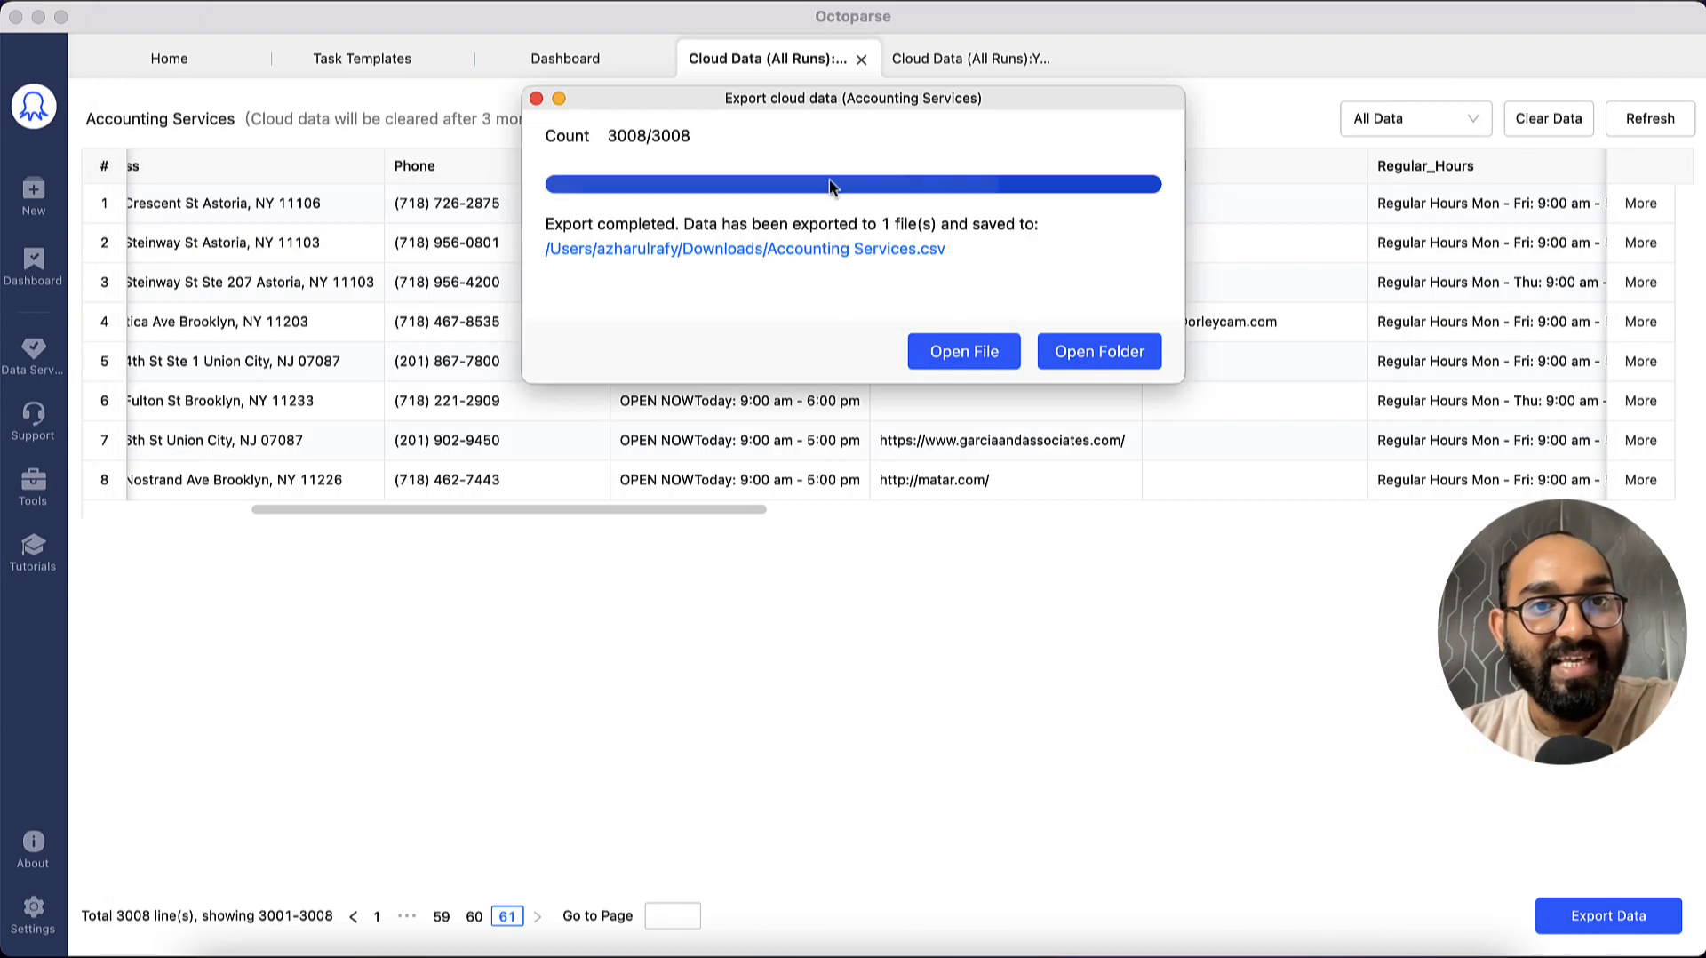
Close the export dialog, open all cloud data of the running Yellowpages Businesses Information task from the dashboard, and refresh and examine its rows
{"action": "key", "text": "Escape"}
{"action": "left_click", "coordinate": [584, 62]}
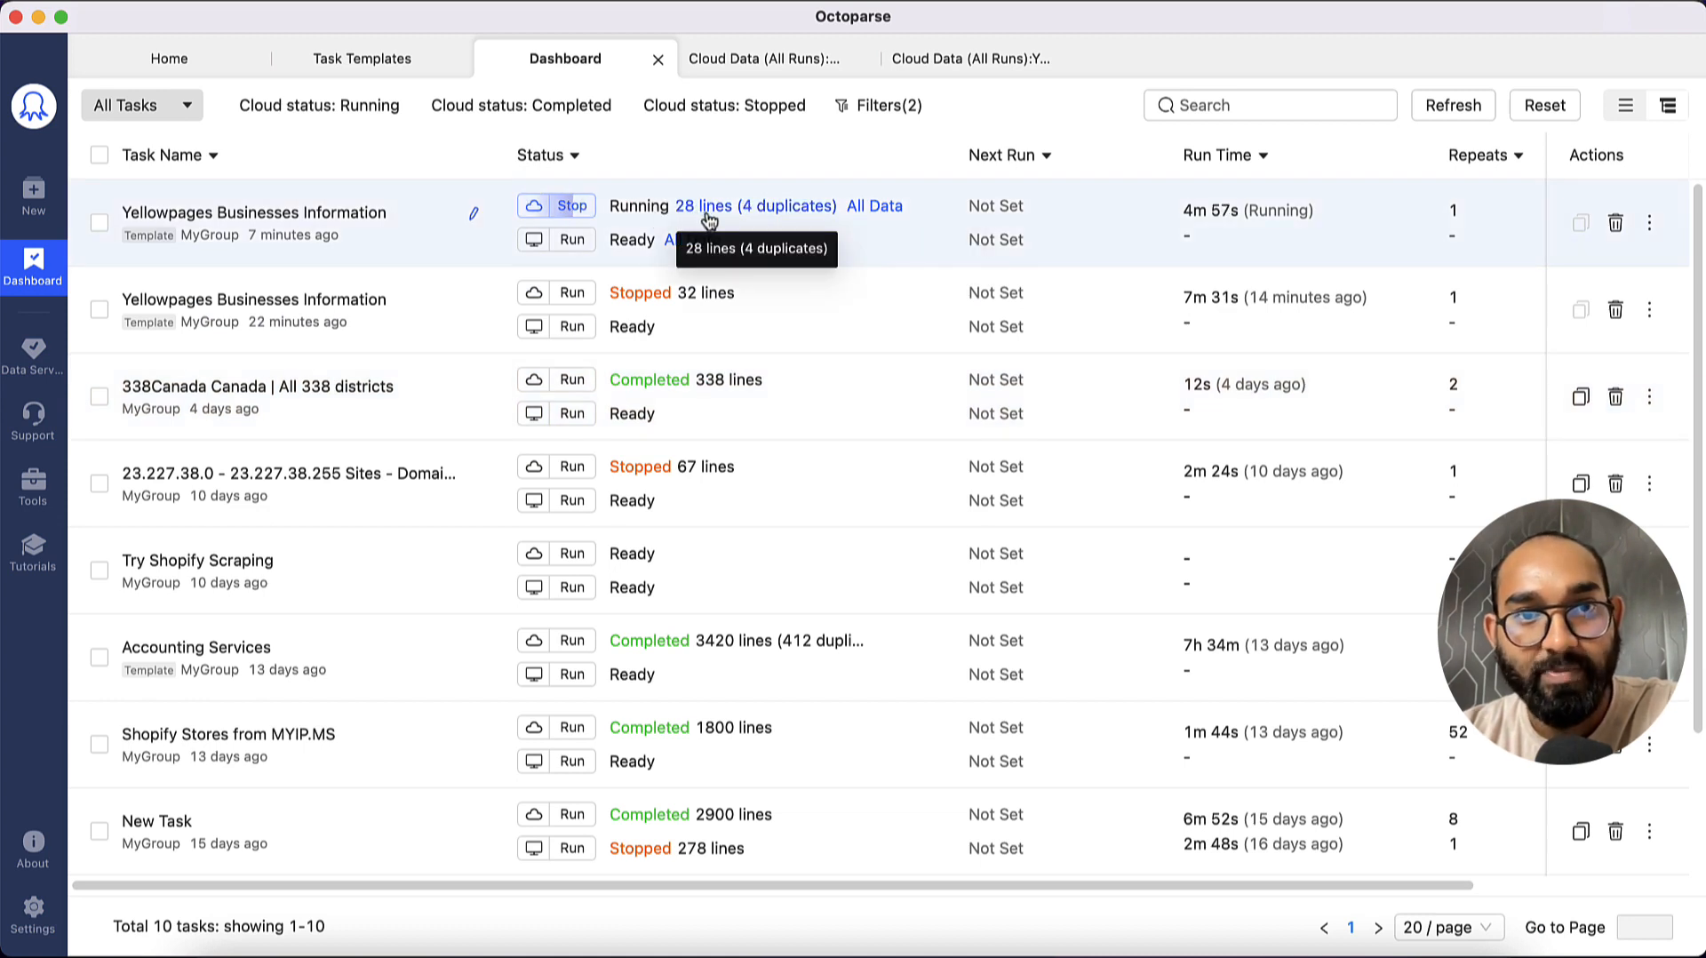
{"action": "left_click", "coordinate": [881, 206]}
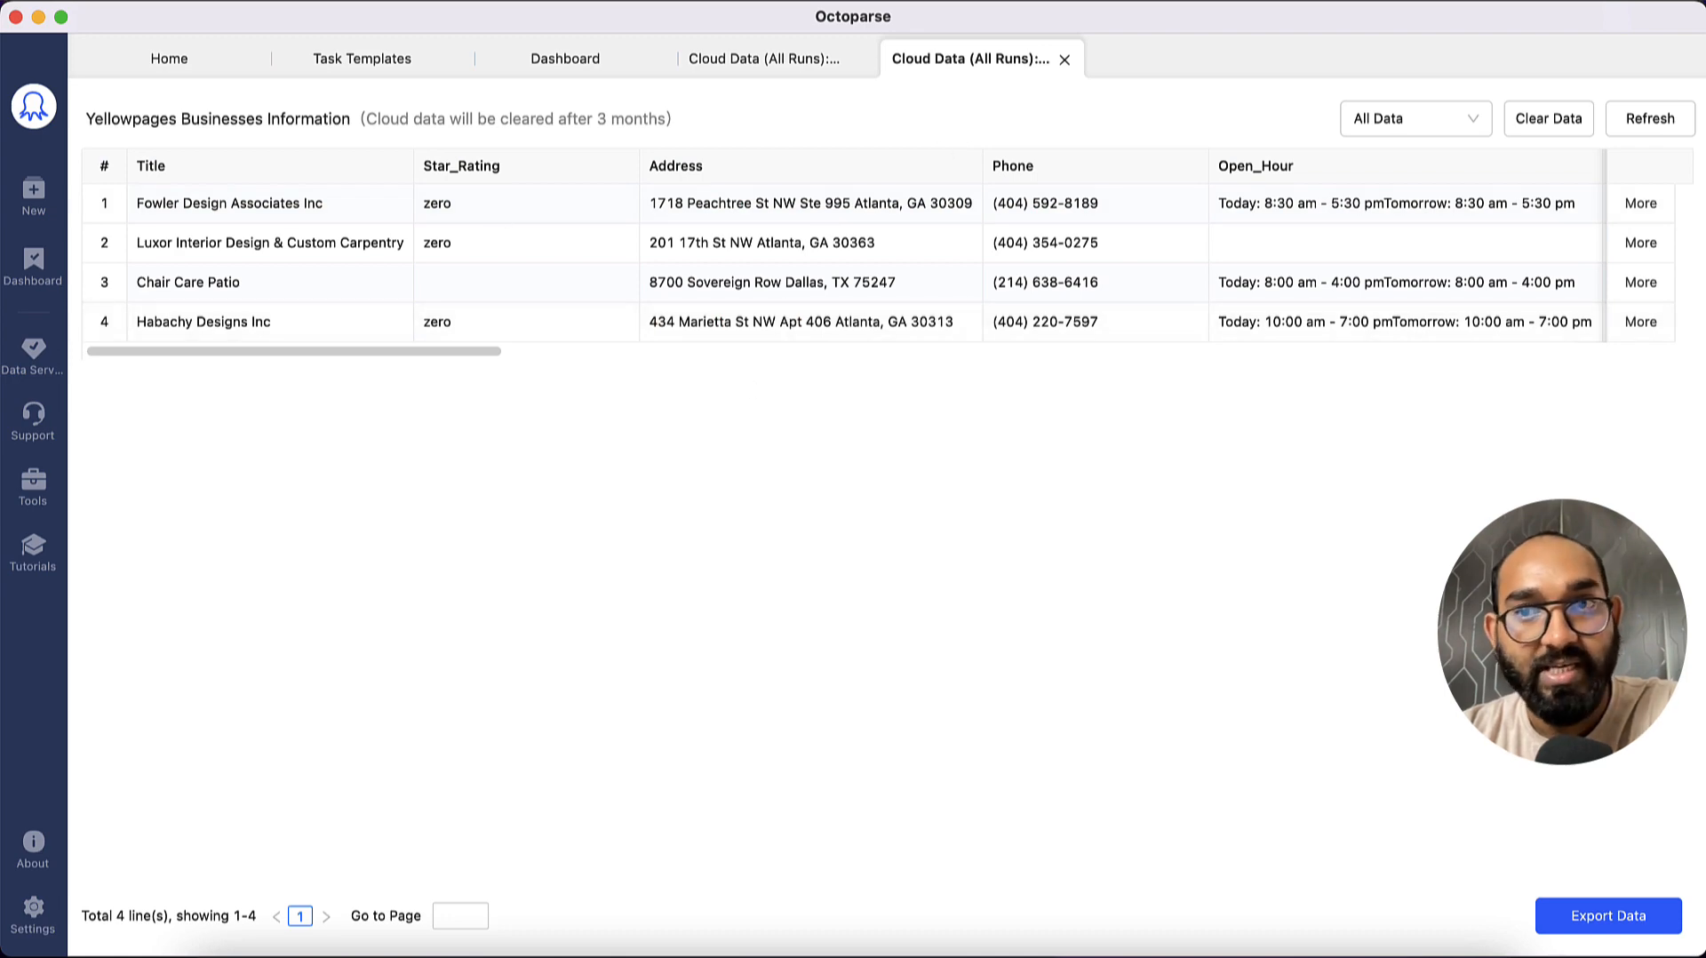
{"action": "left_click", "coordinate": [1637, 120]}
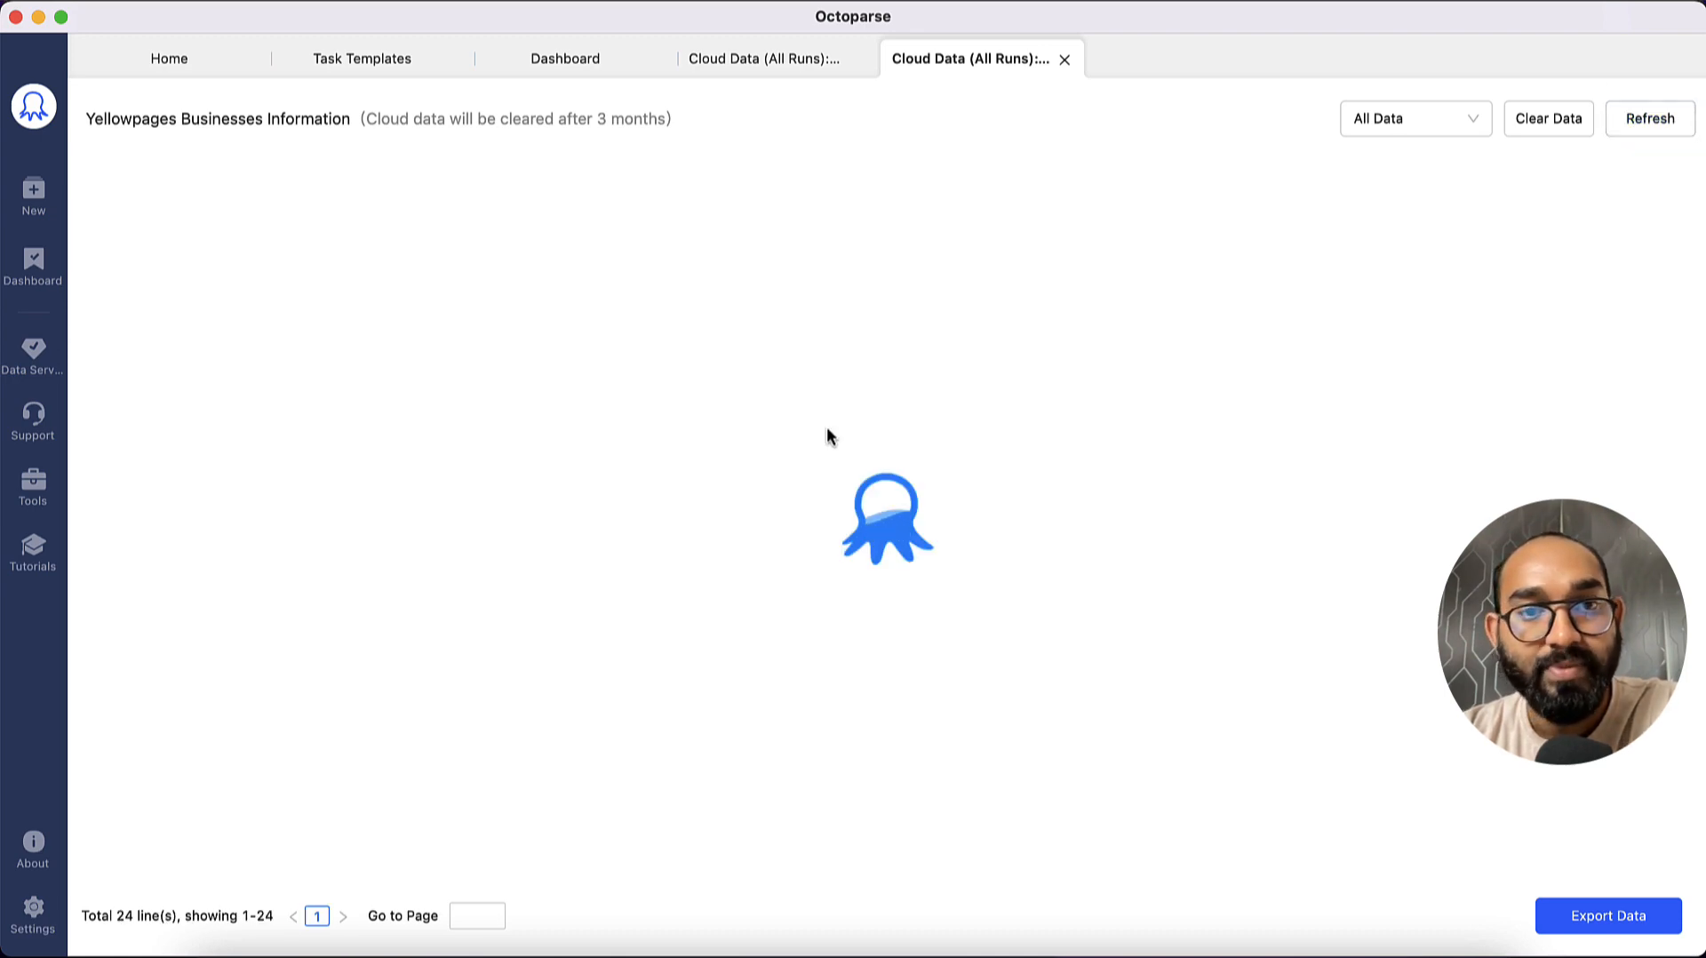
{"action": "scroll", "coordinate": [597, 711], "scroll_direction": "down", "scroll_amount": 5}
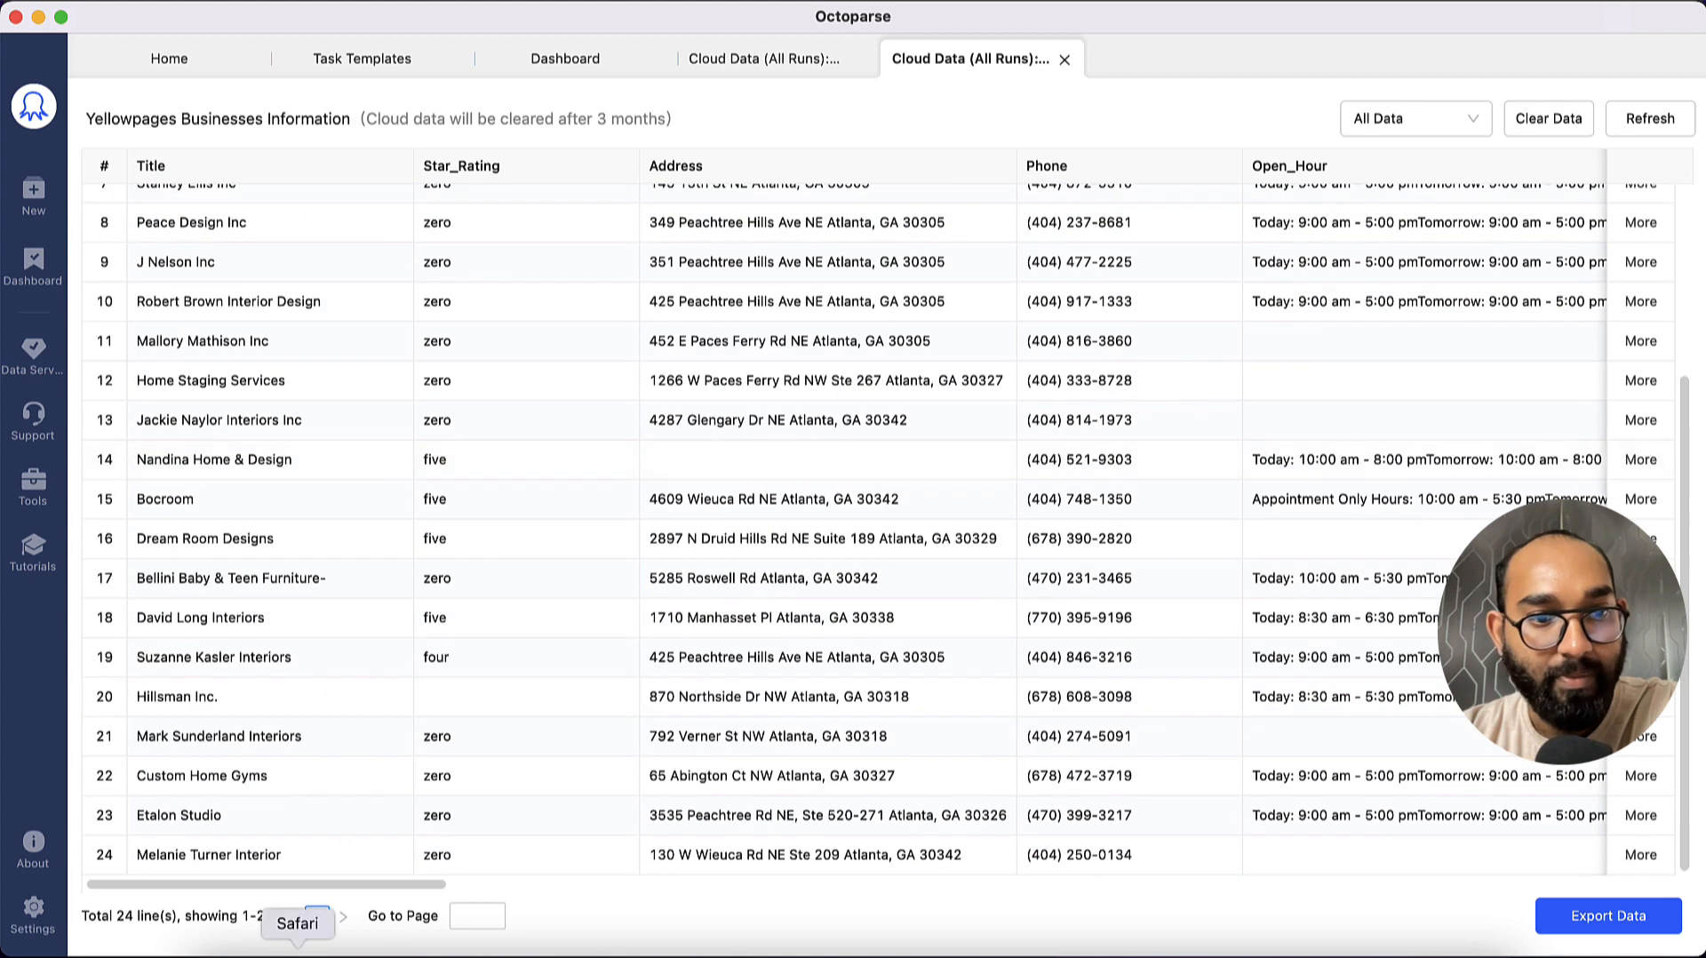